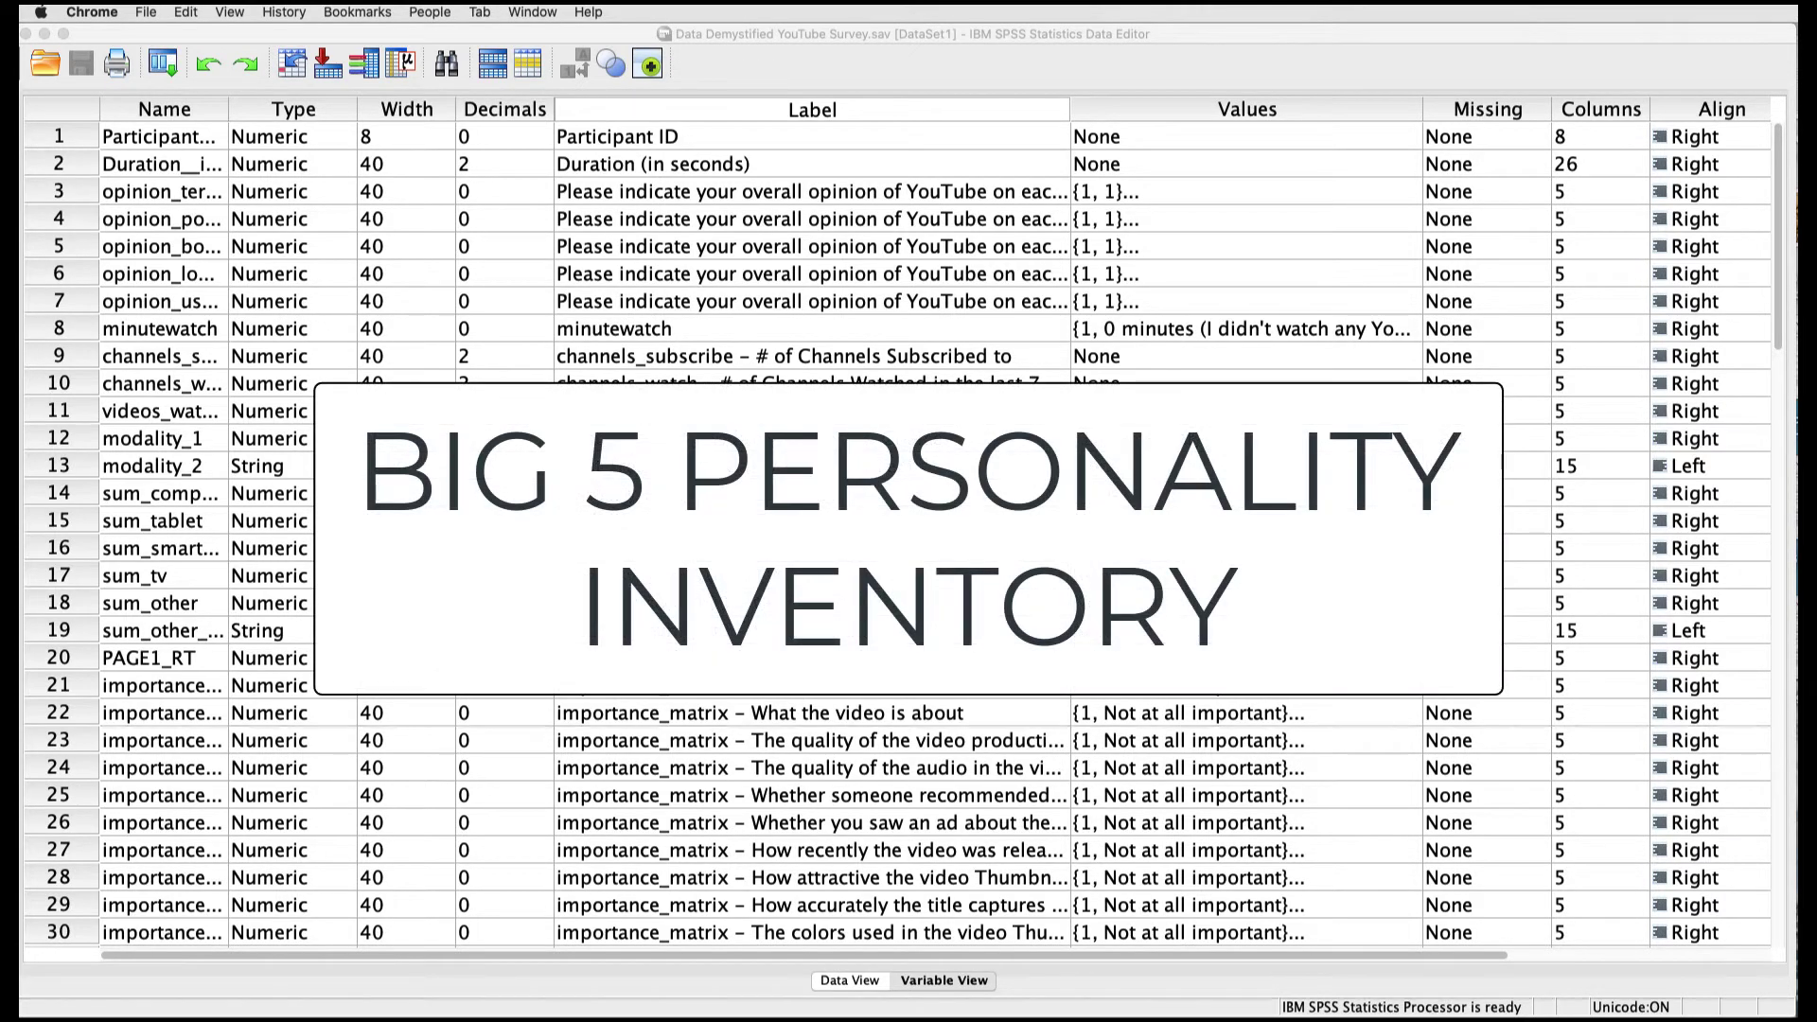
# Scroll Variable View down to rows 41–55 and select the big5_1 through big5_15 items.
pyautogui.scroll(-5, 900, 529)
pyautogui.scroll(-4, 898, 530)
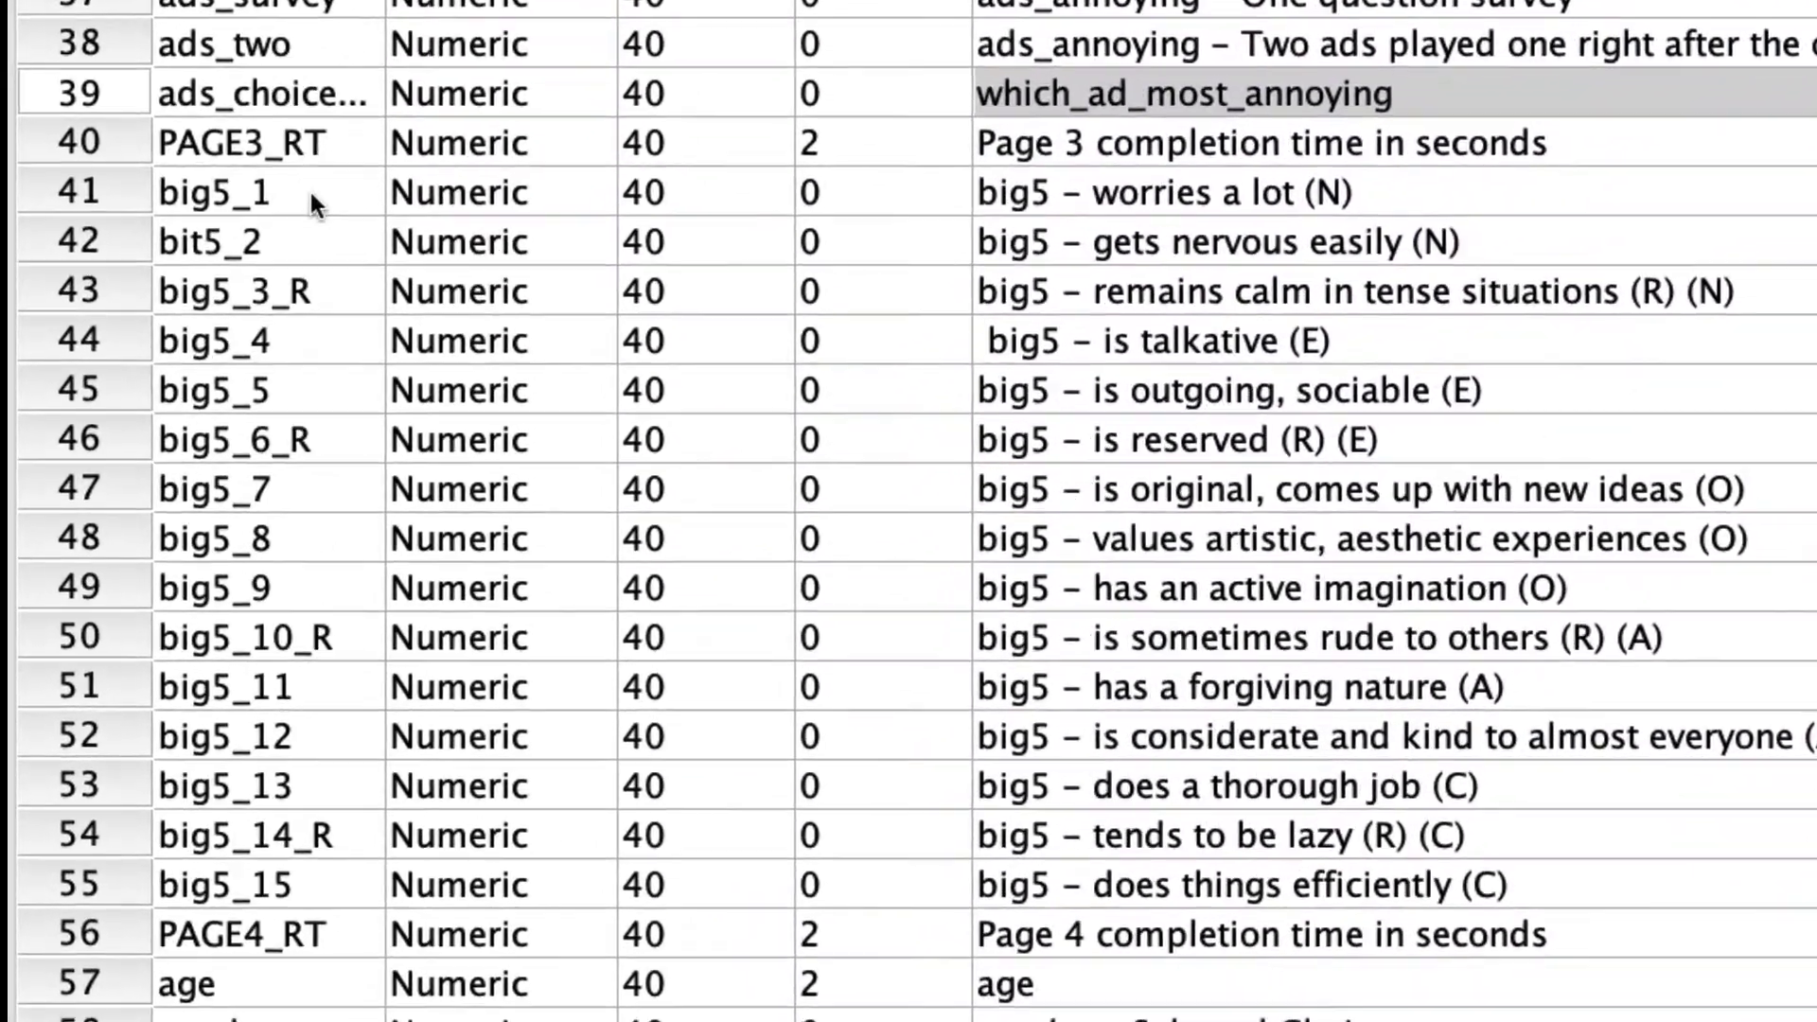
pyautogui.moveTo(220, 375); pyautogui.dragTo(228, 840)
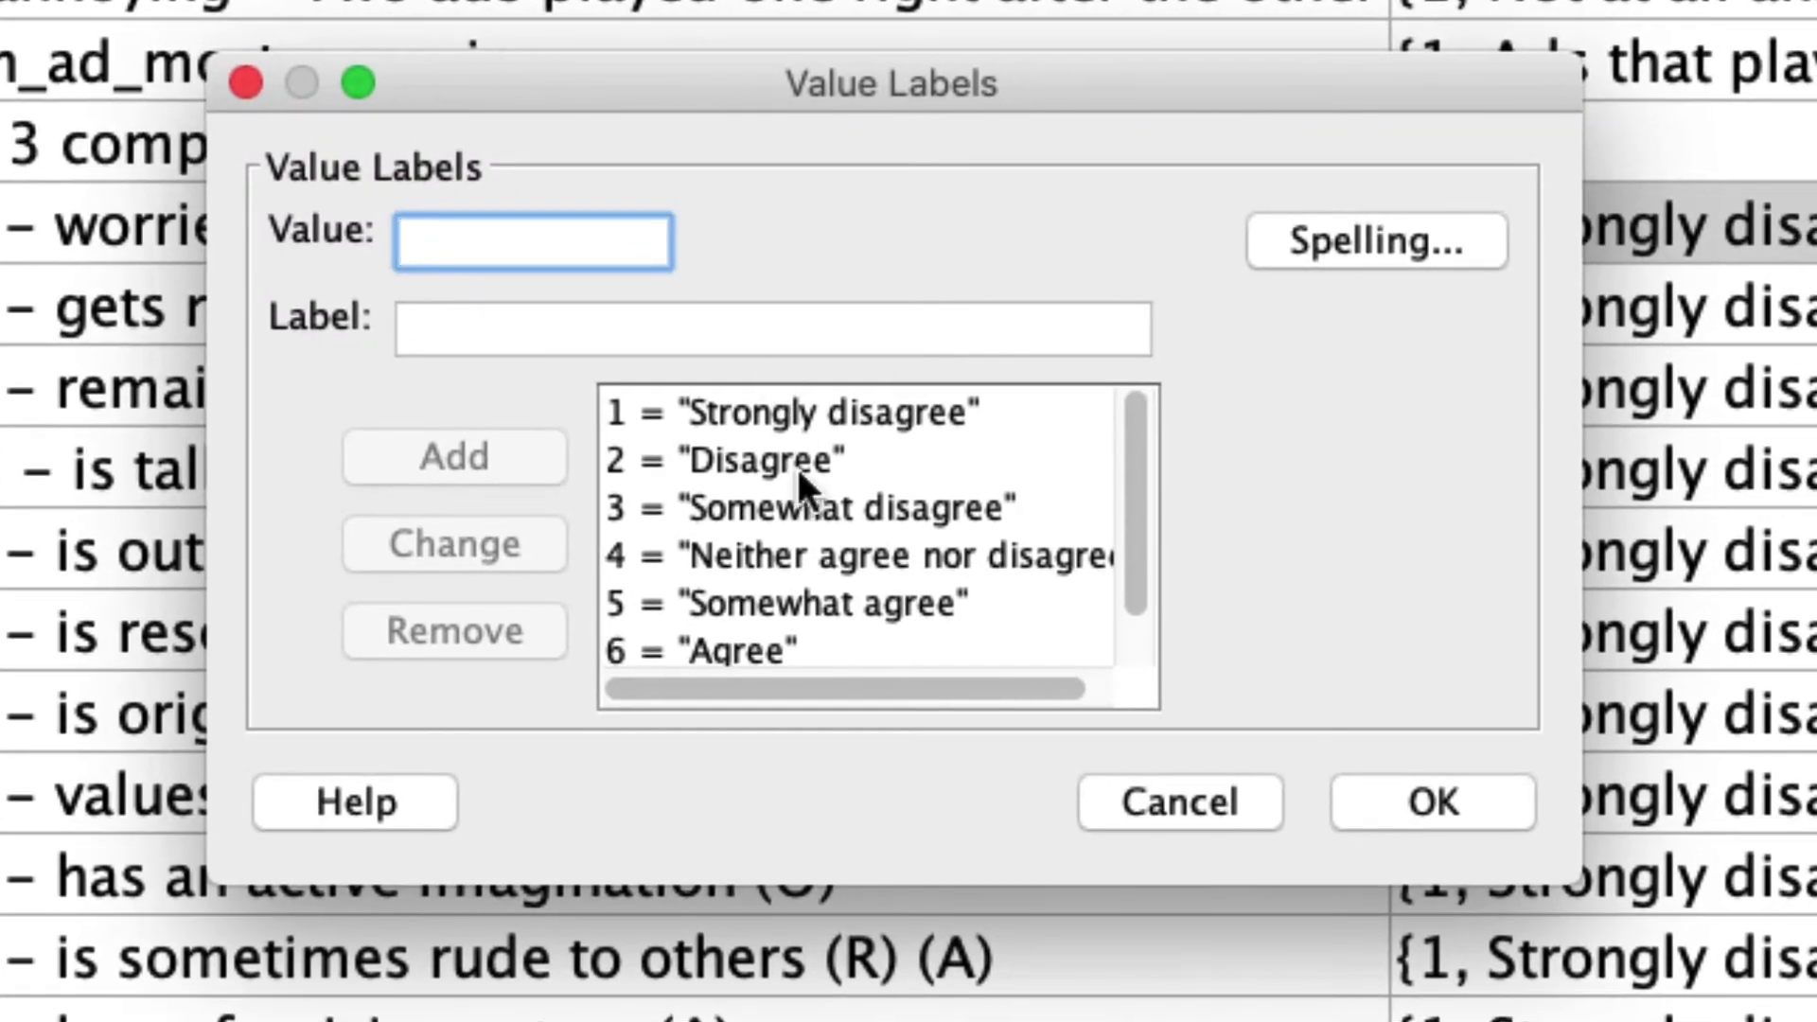
pyautogui.scroll(-1, 816, 411)
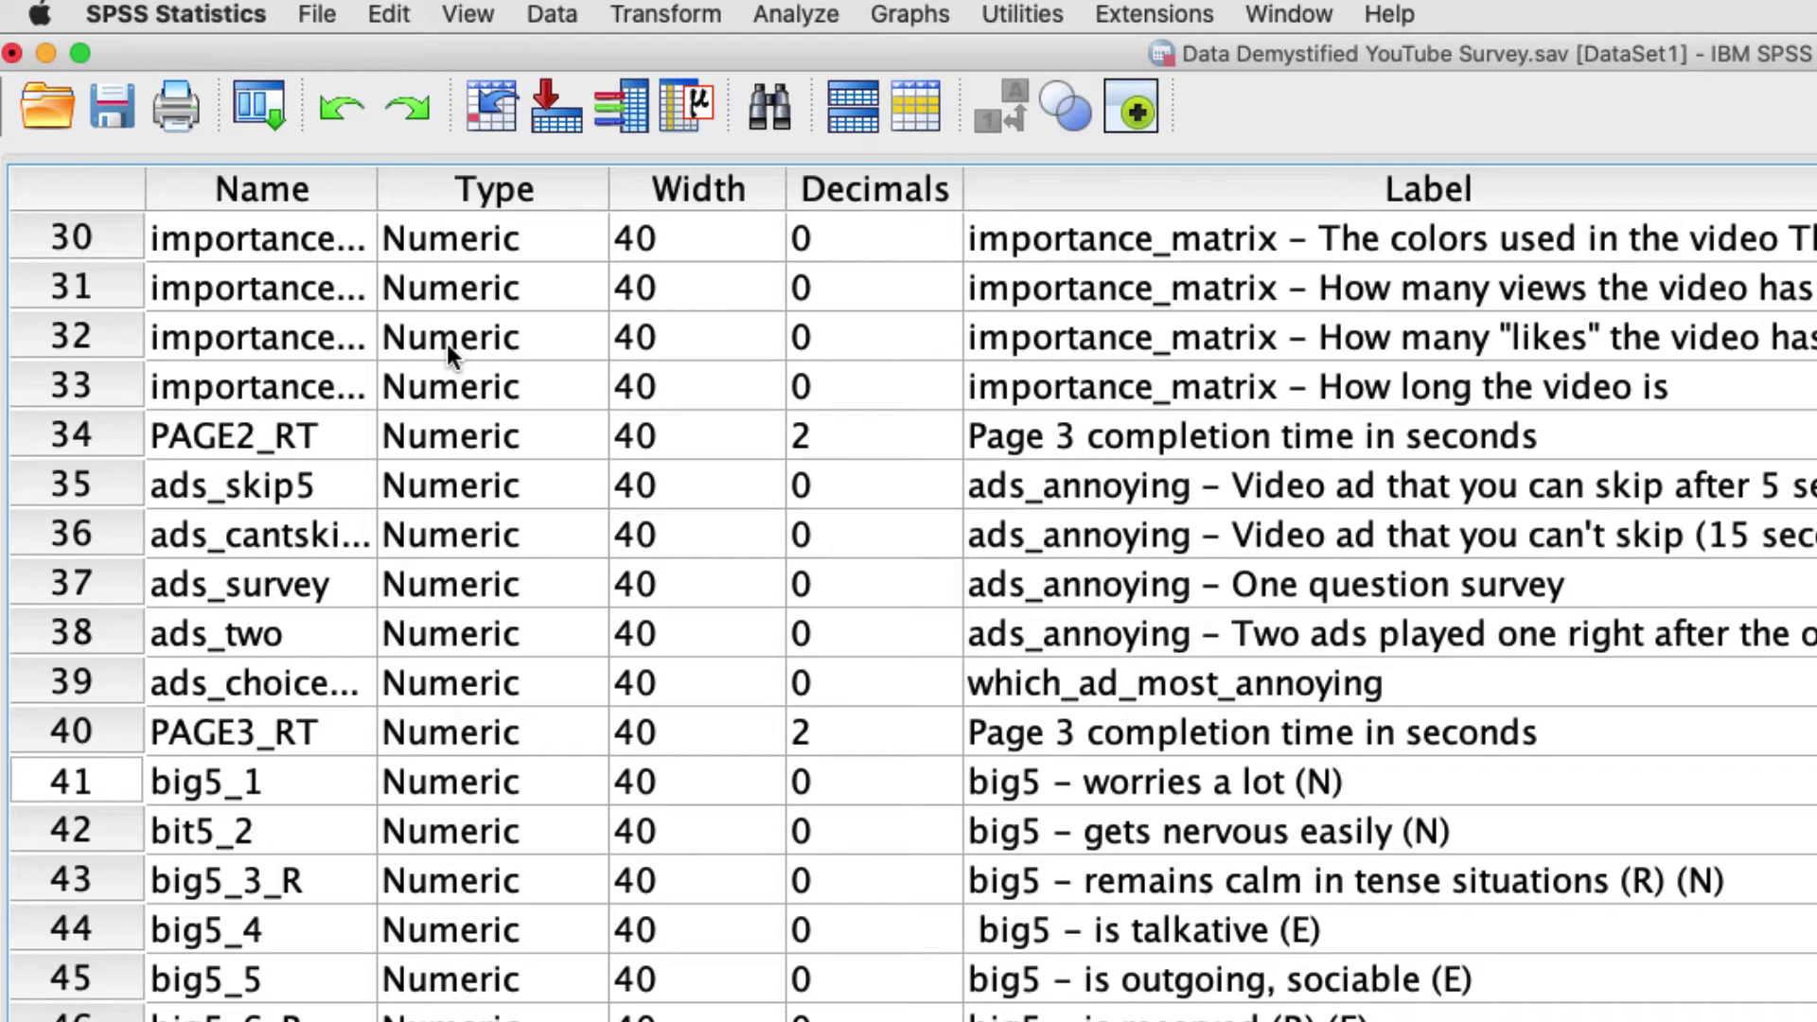
# Create a new syntax file through File > New > Syntax, opening an empty Syntax2 editor.
pyautogui.click(320, 16)
pyautogui.moveTo(274, 53)
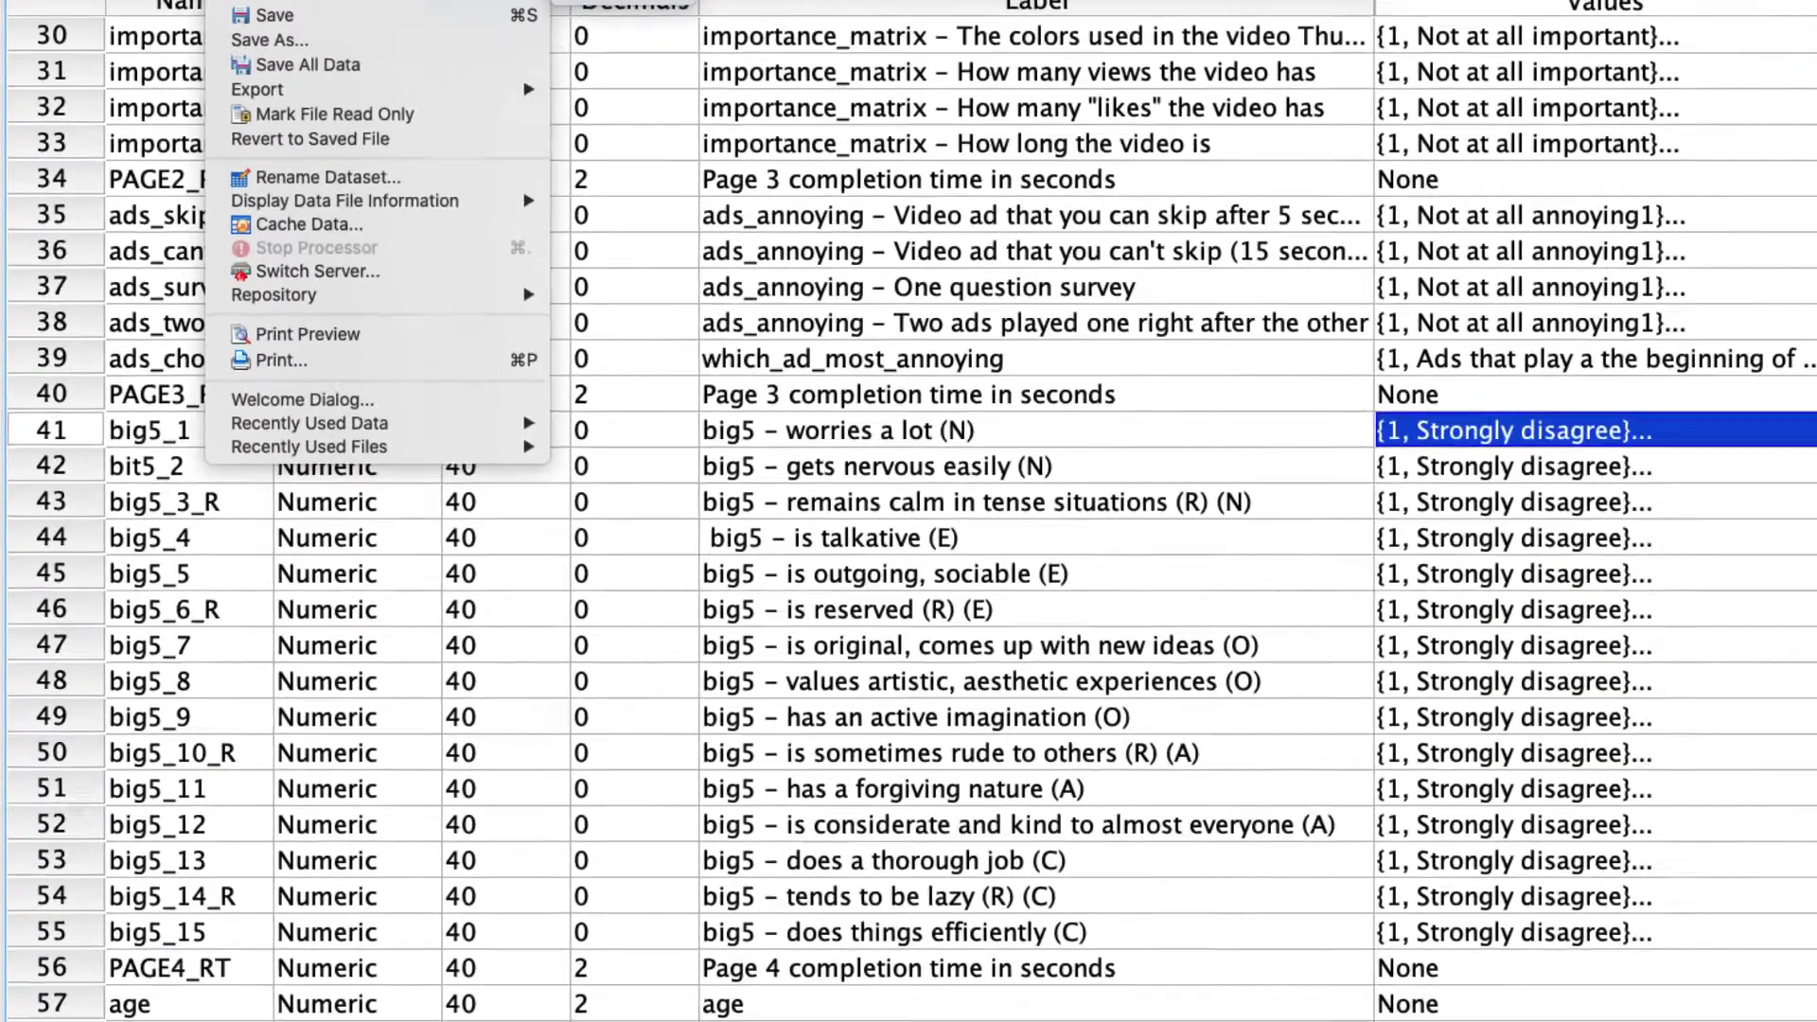
pyautogui.click(615, 4)
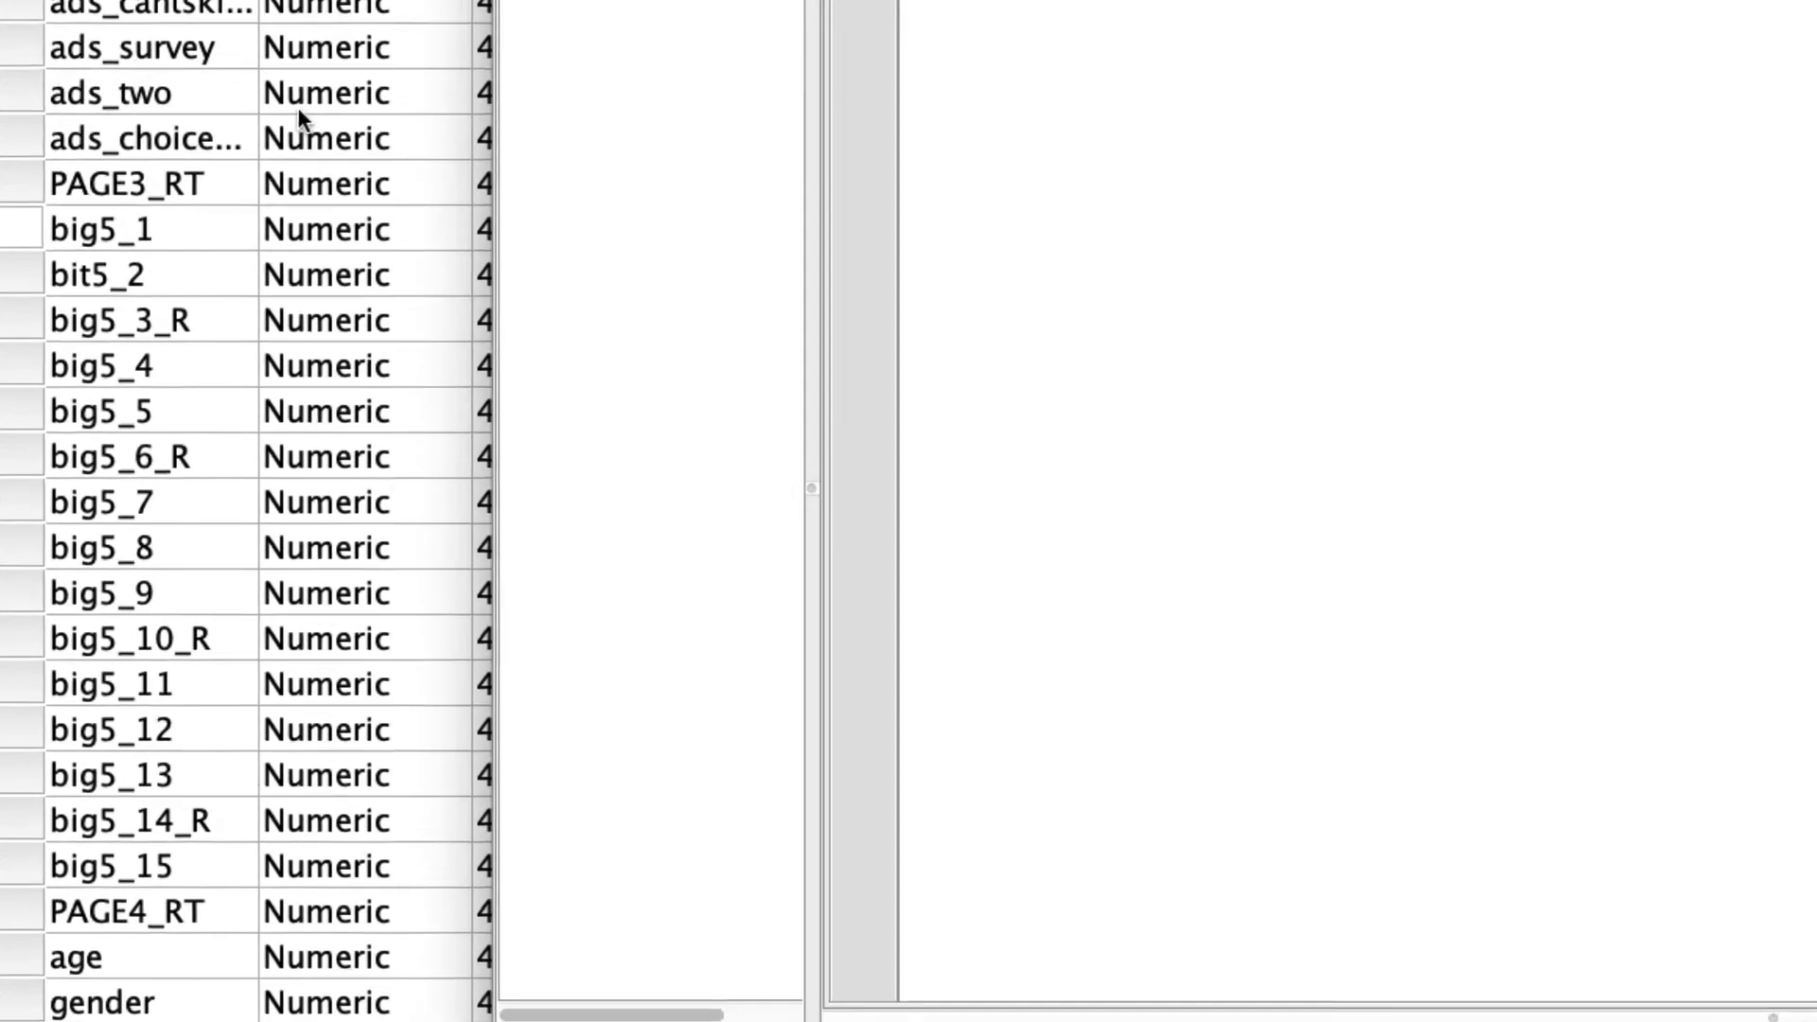
pyautogui.click(281, 257)
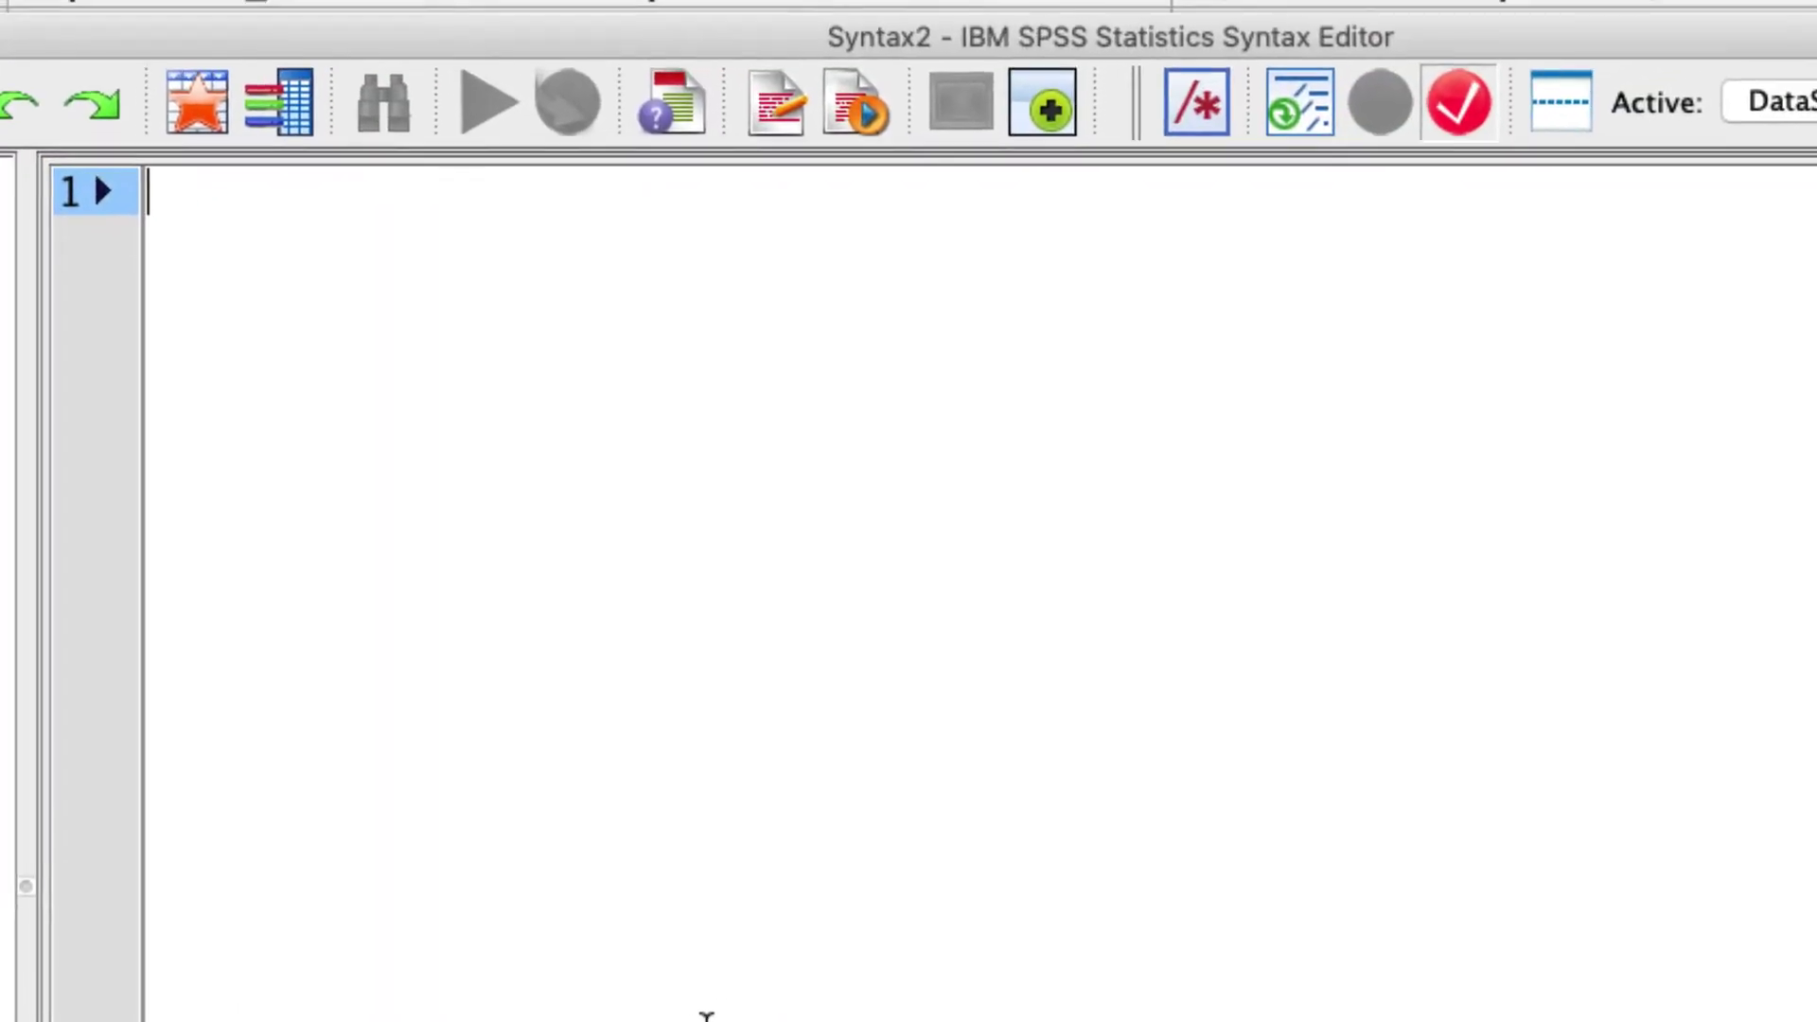
# Enter line 1: compute openness = (big5_7 + big5_8 + big5_9) / 3.
pyautogui.write('compute')
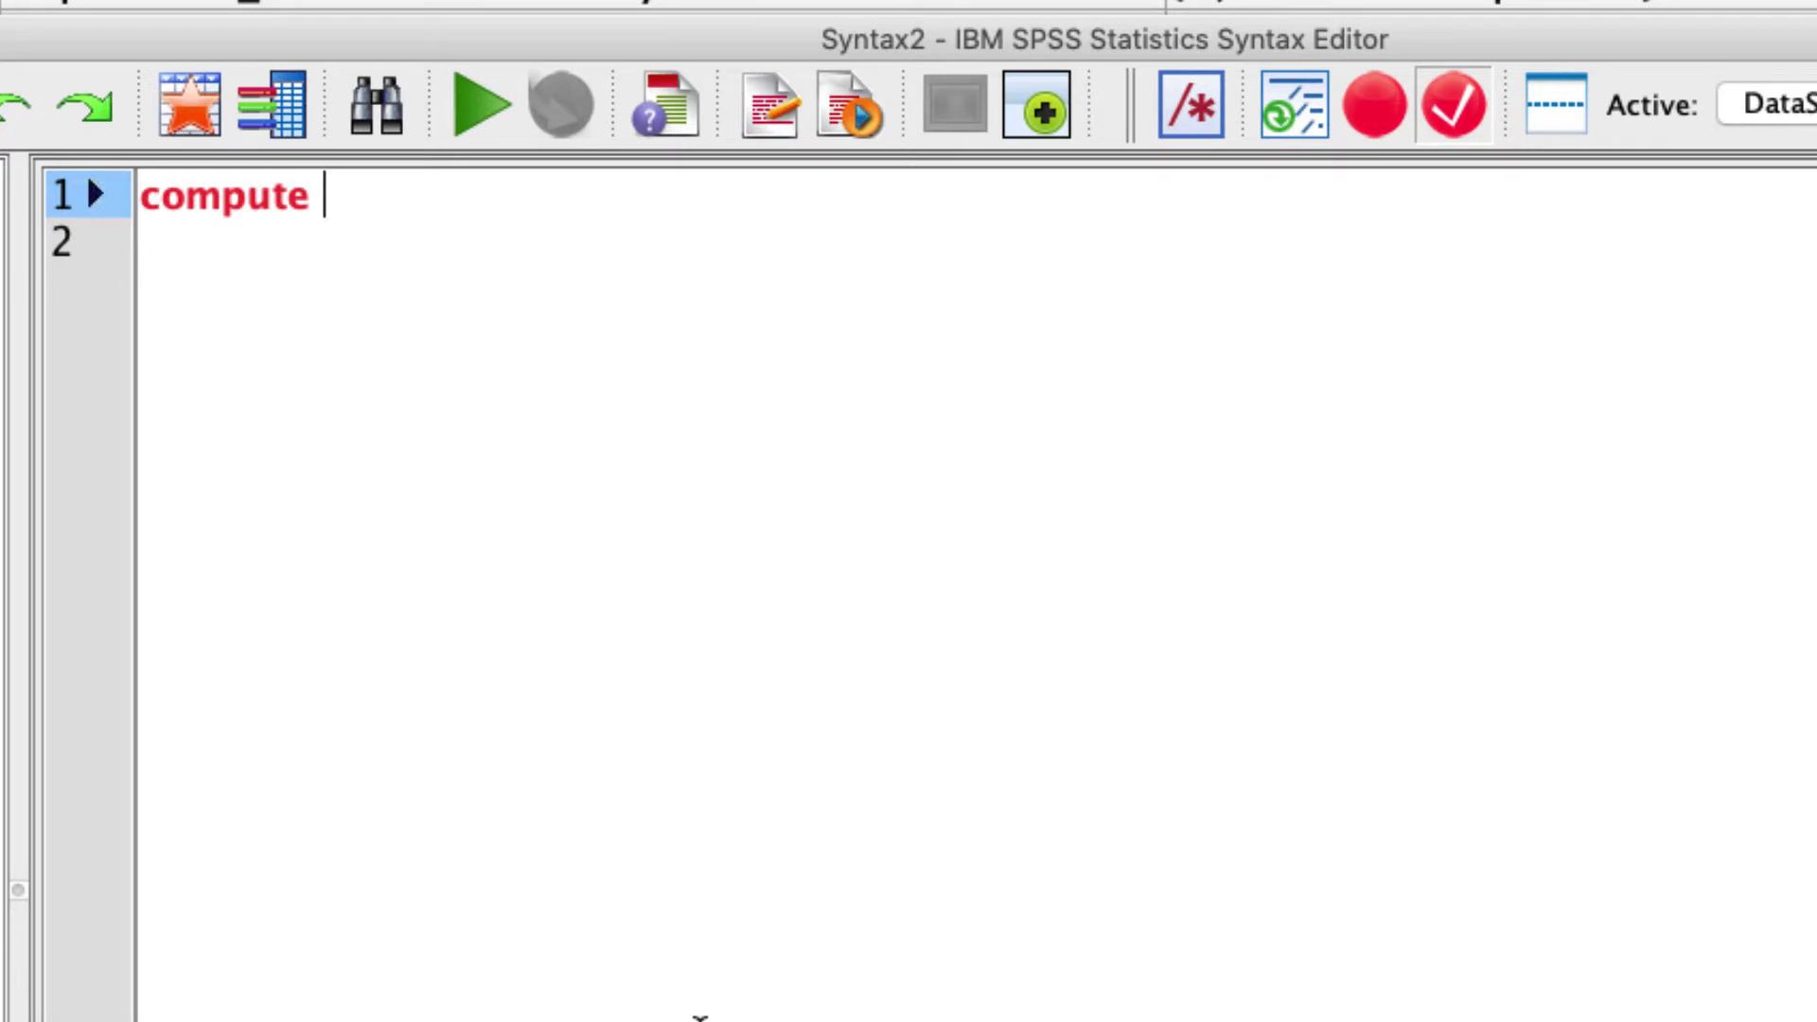
pyautogui.write(' openness =')
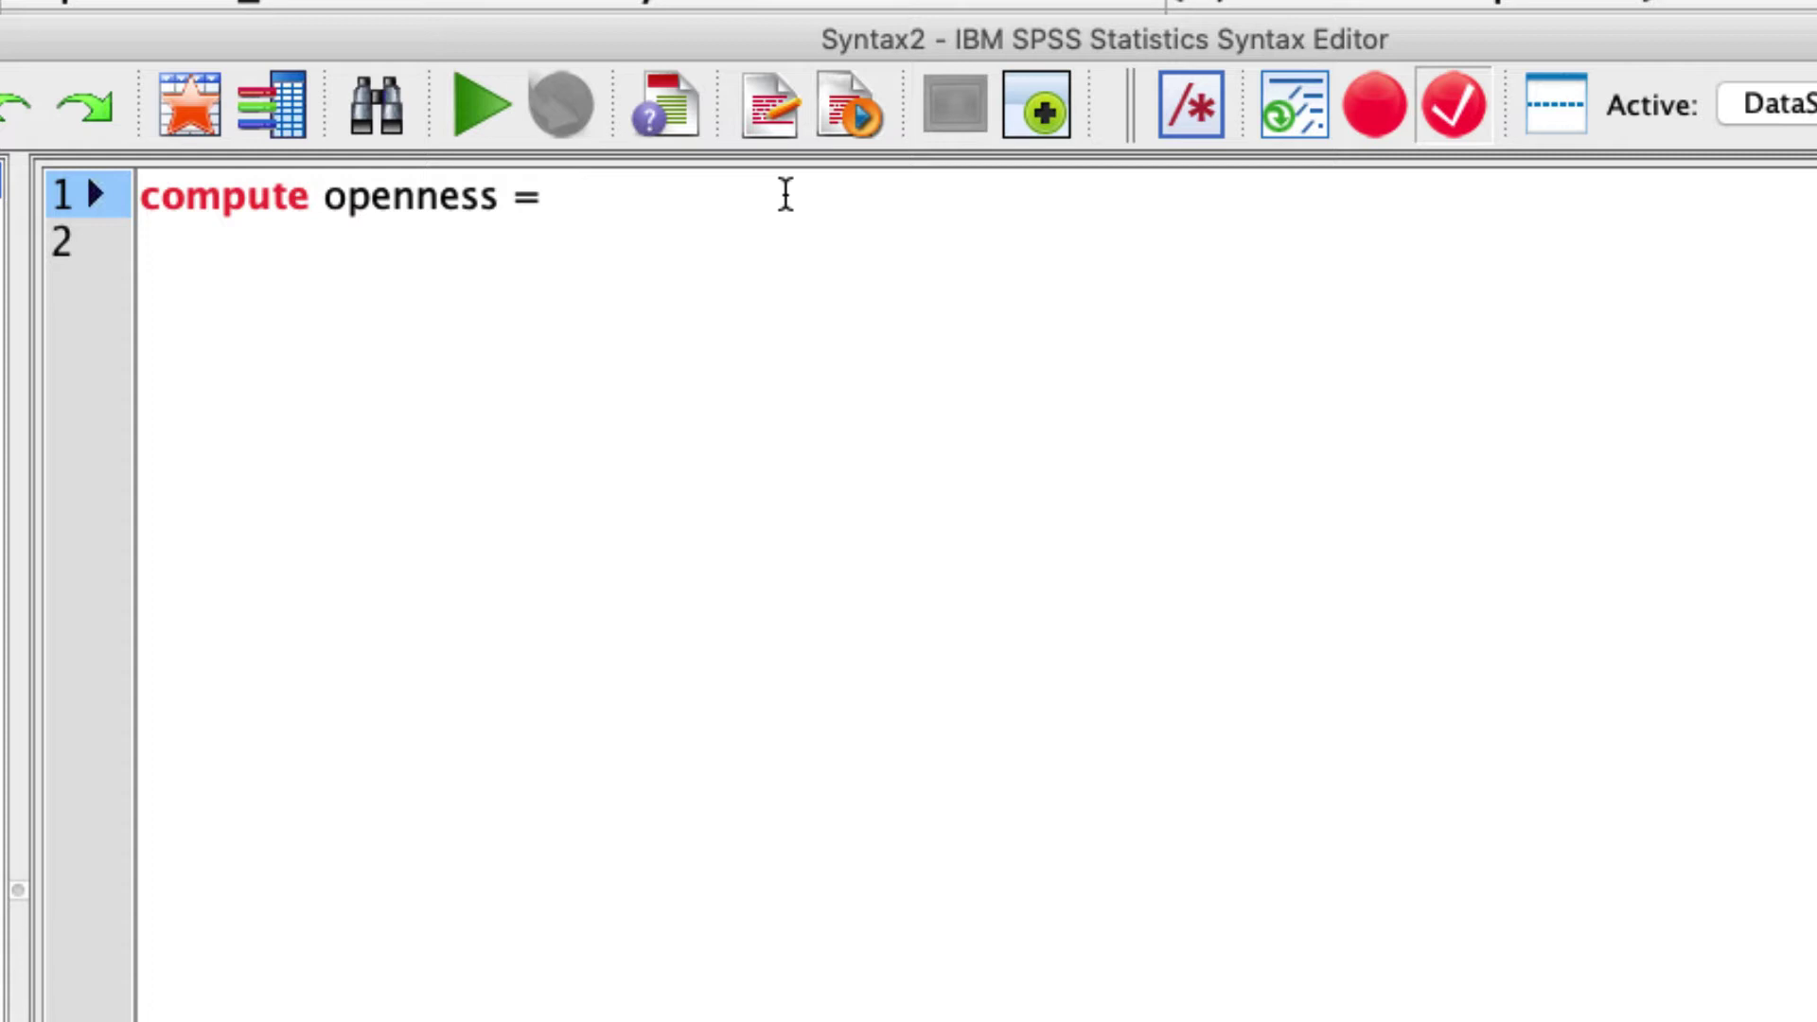
pyautogui.write('(big5_')
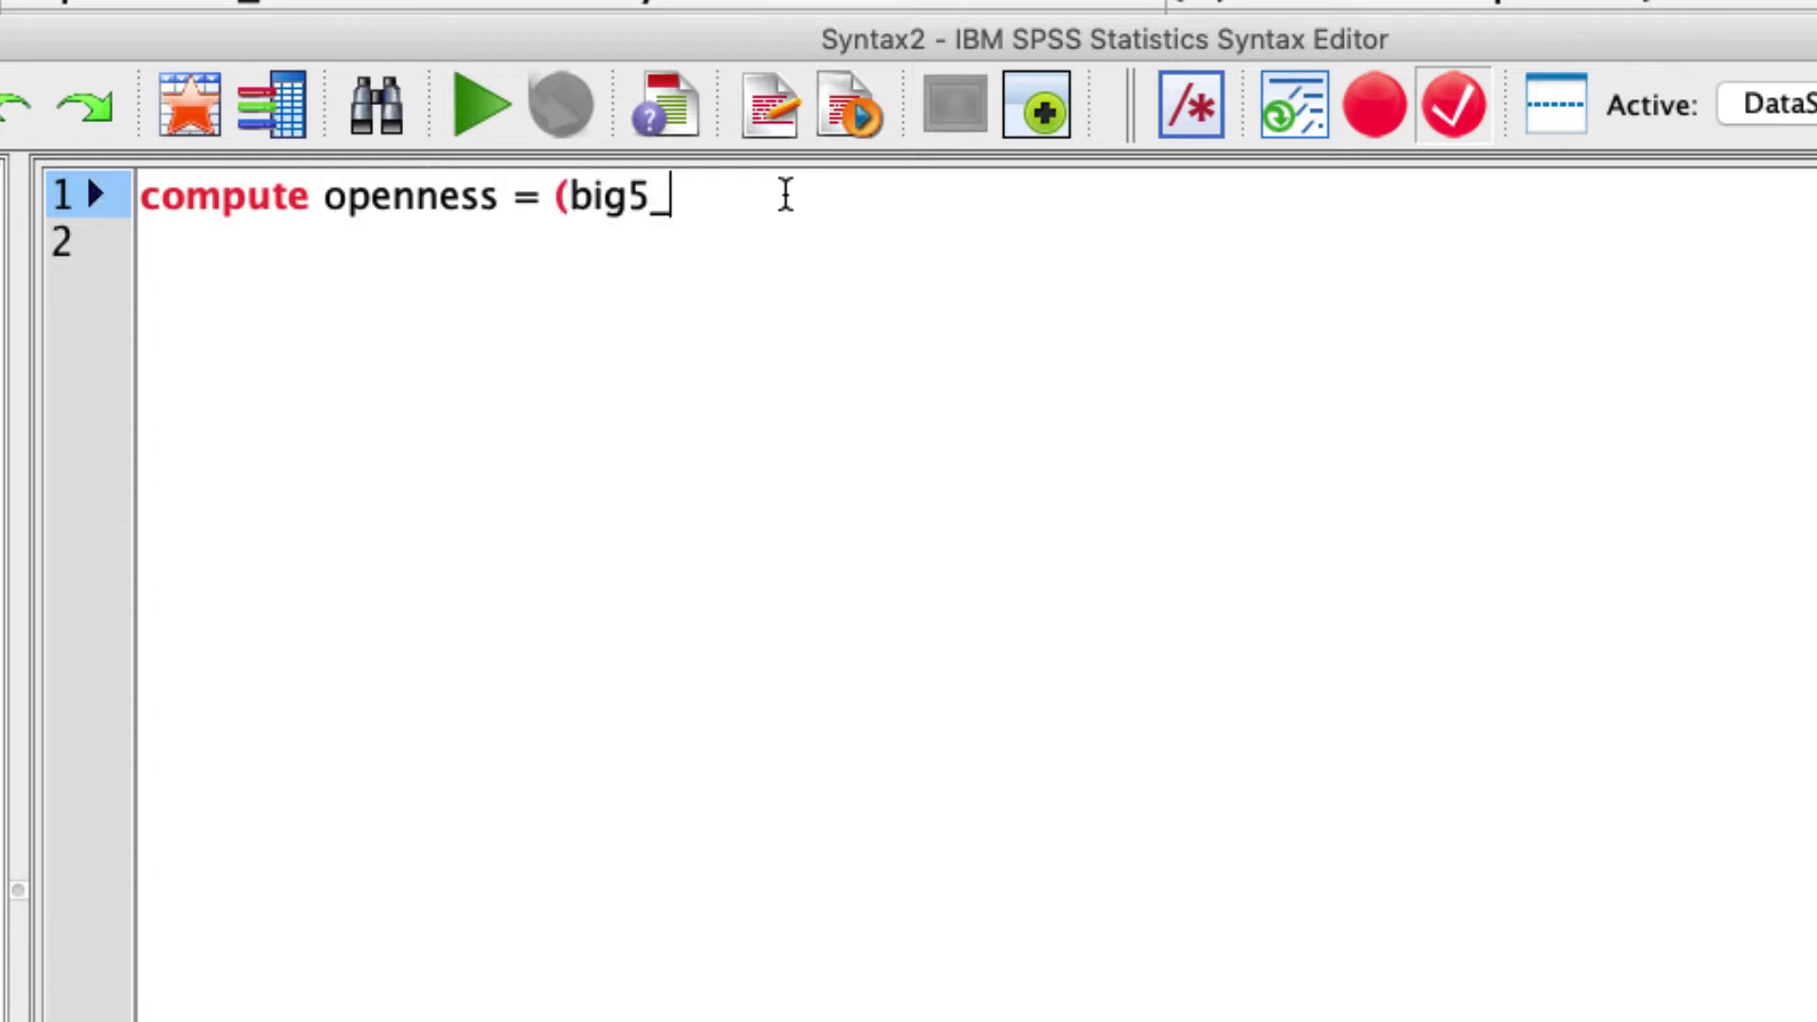
pyautogui.write('7 + b')
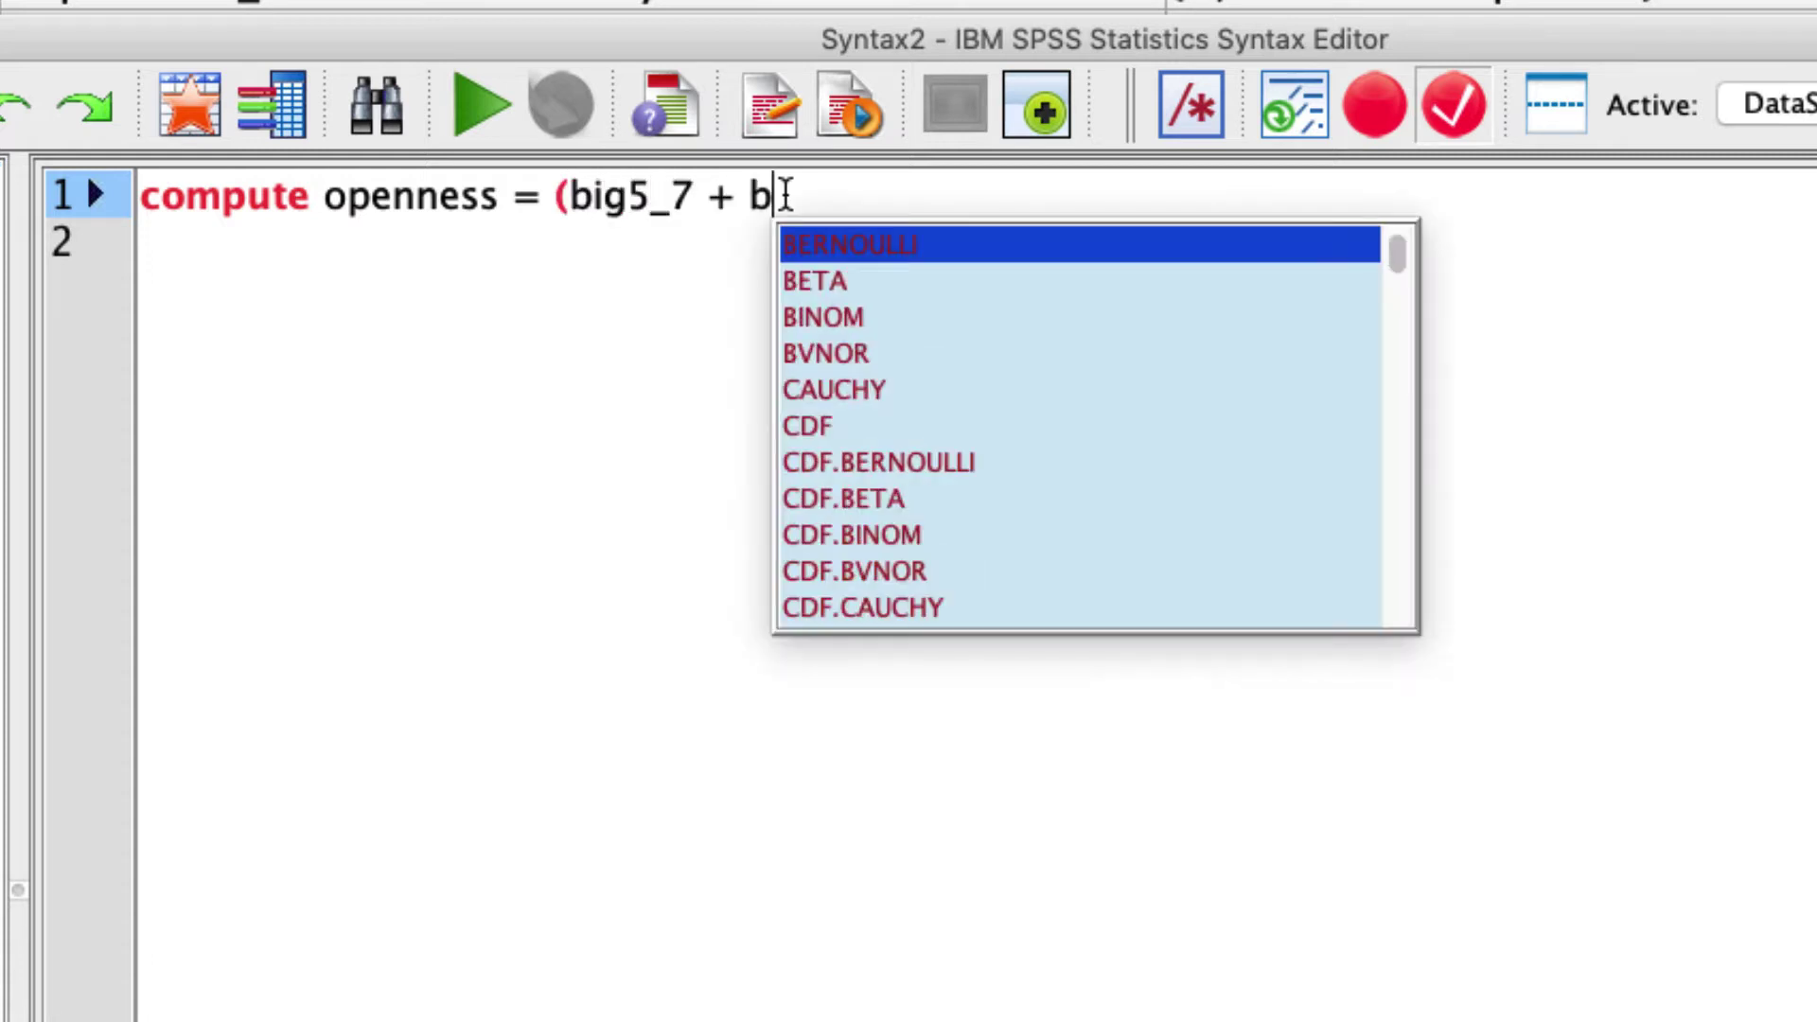
pyautogui.write('ig5_')
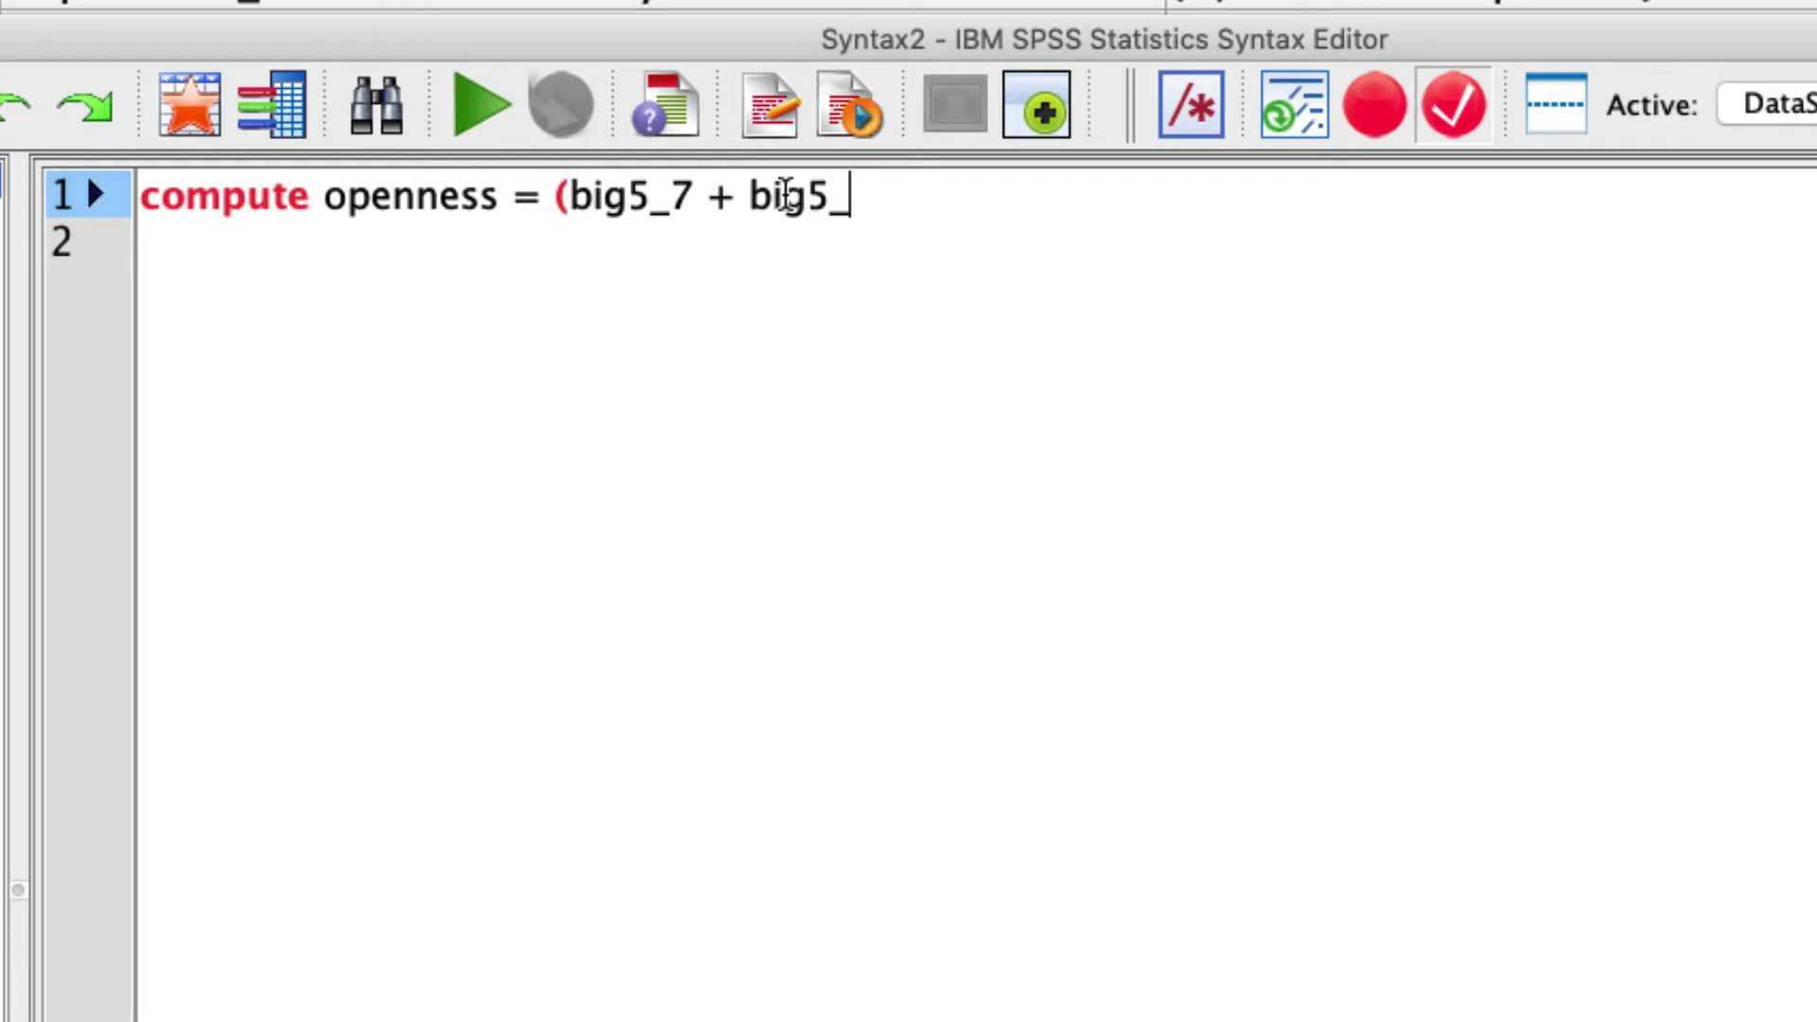
pyautogui.write('8 + big5_')
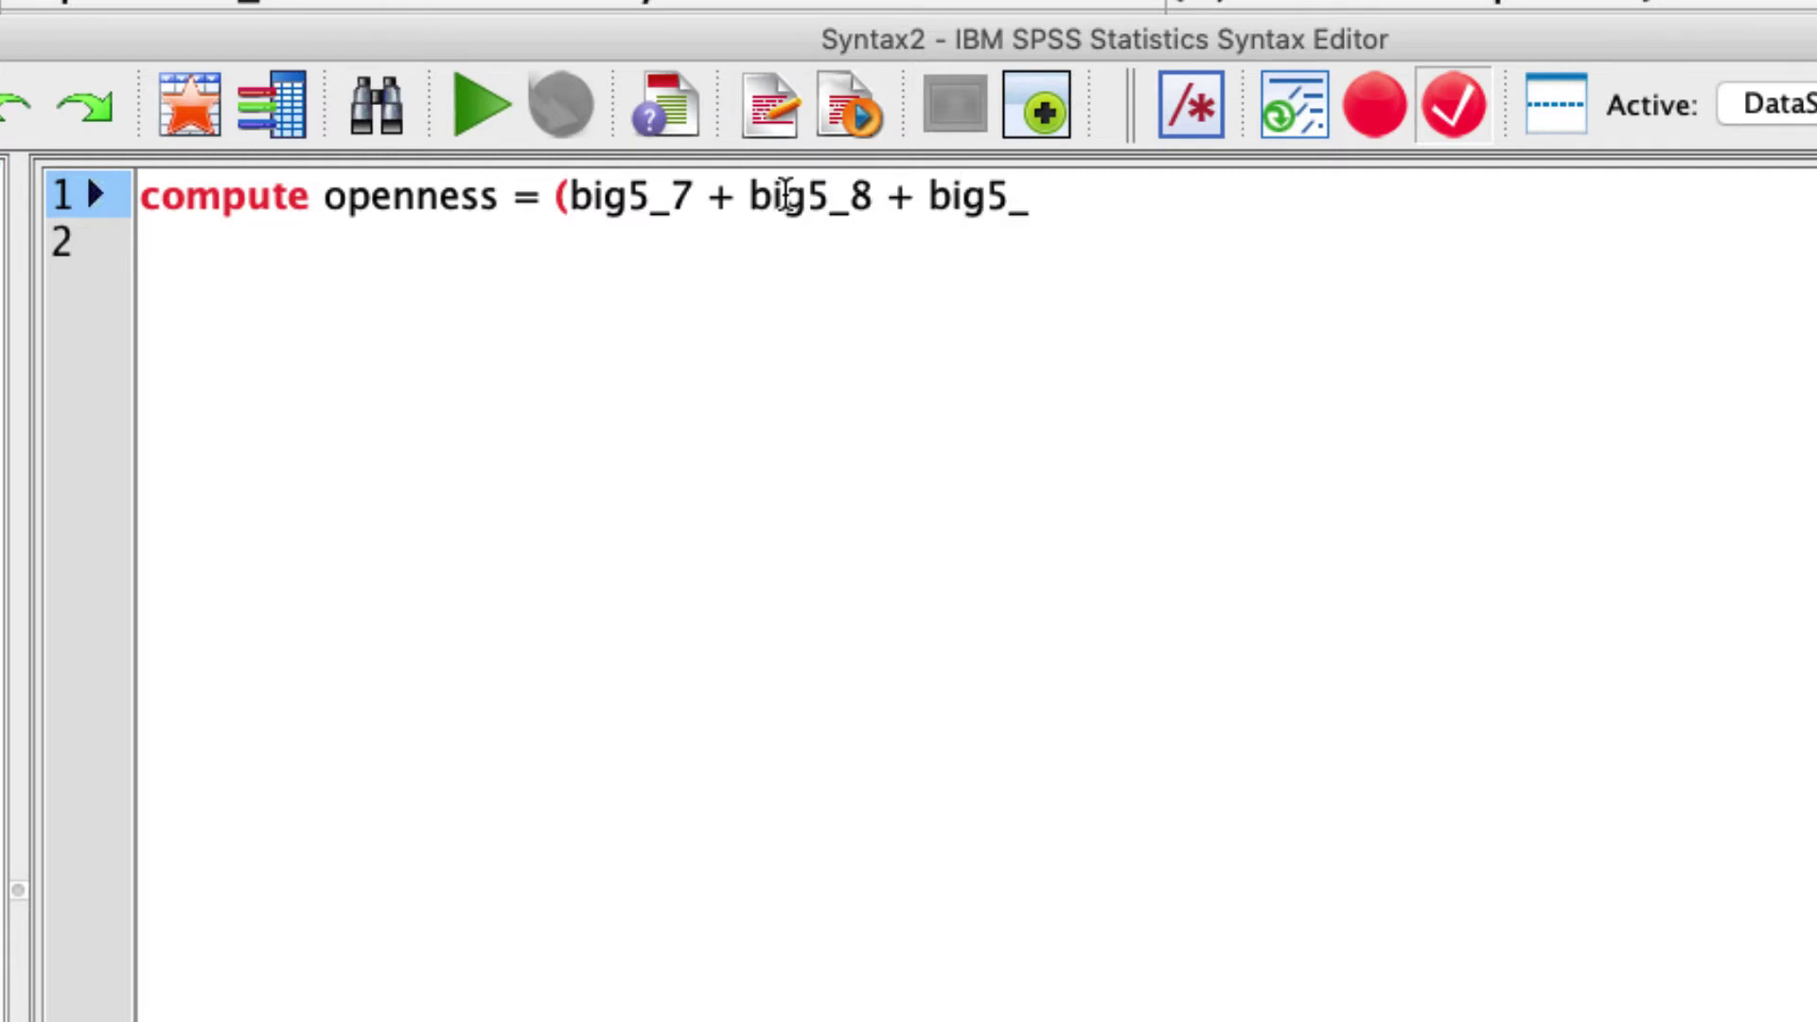
pyautogui.write('9) / 3')
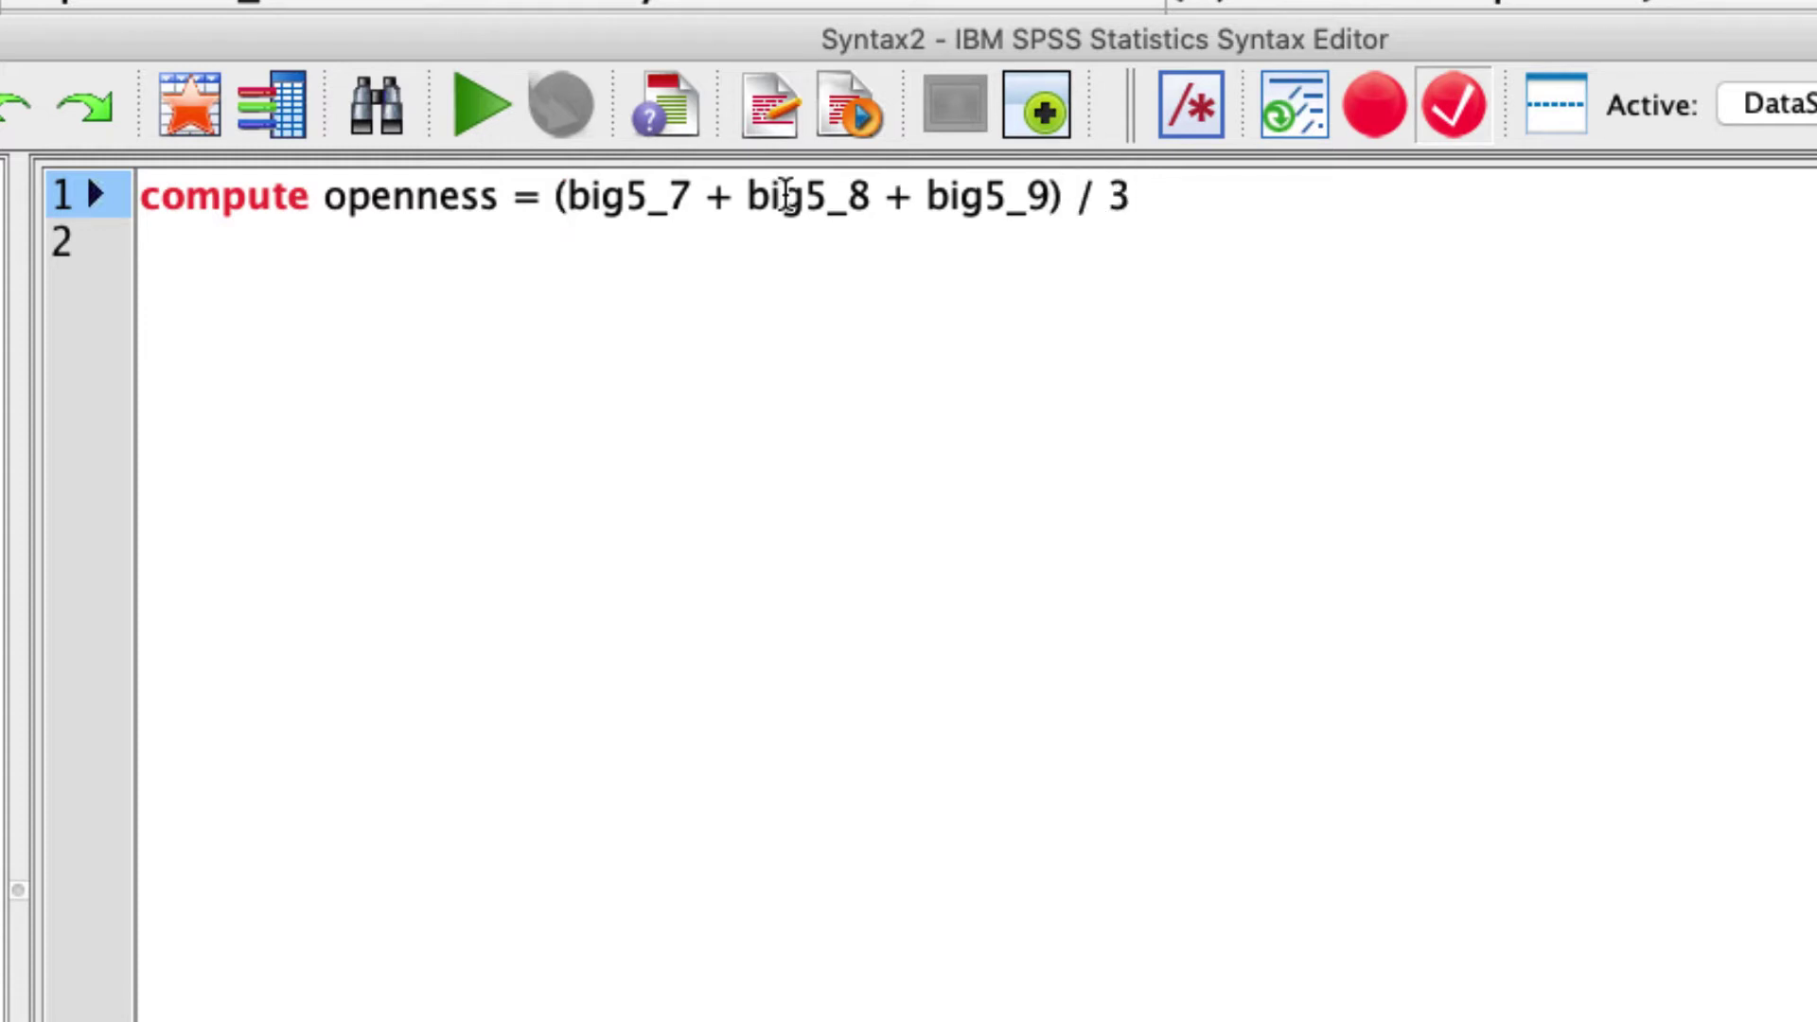
pyautogui.write('.')
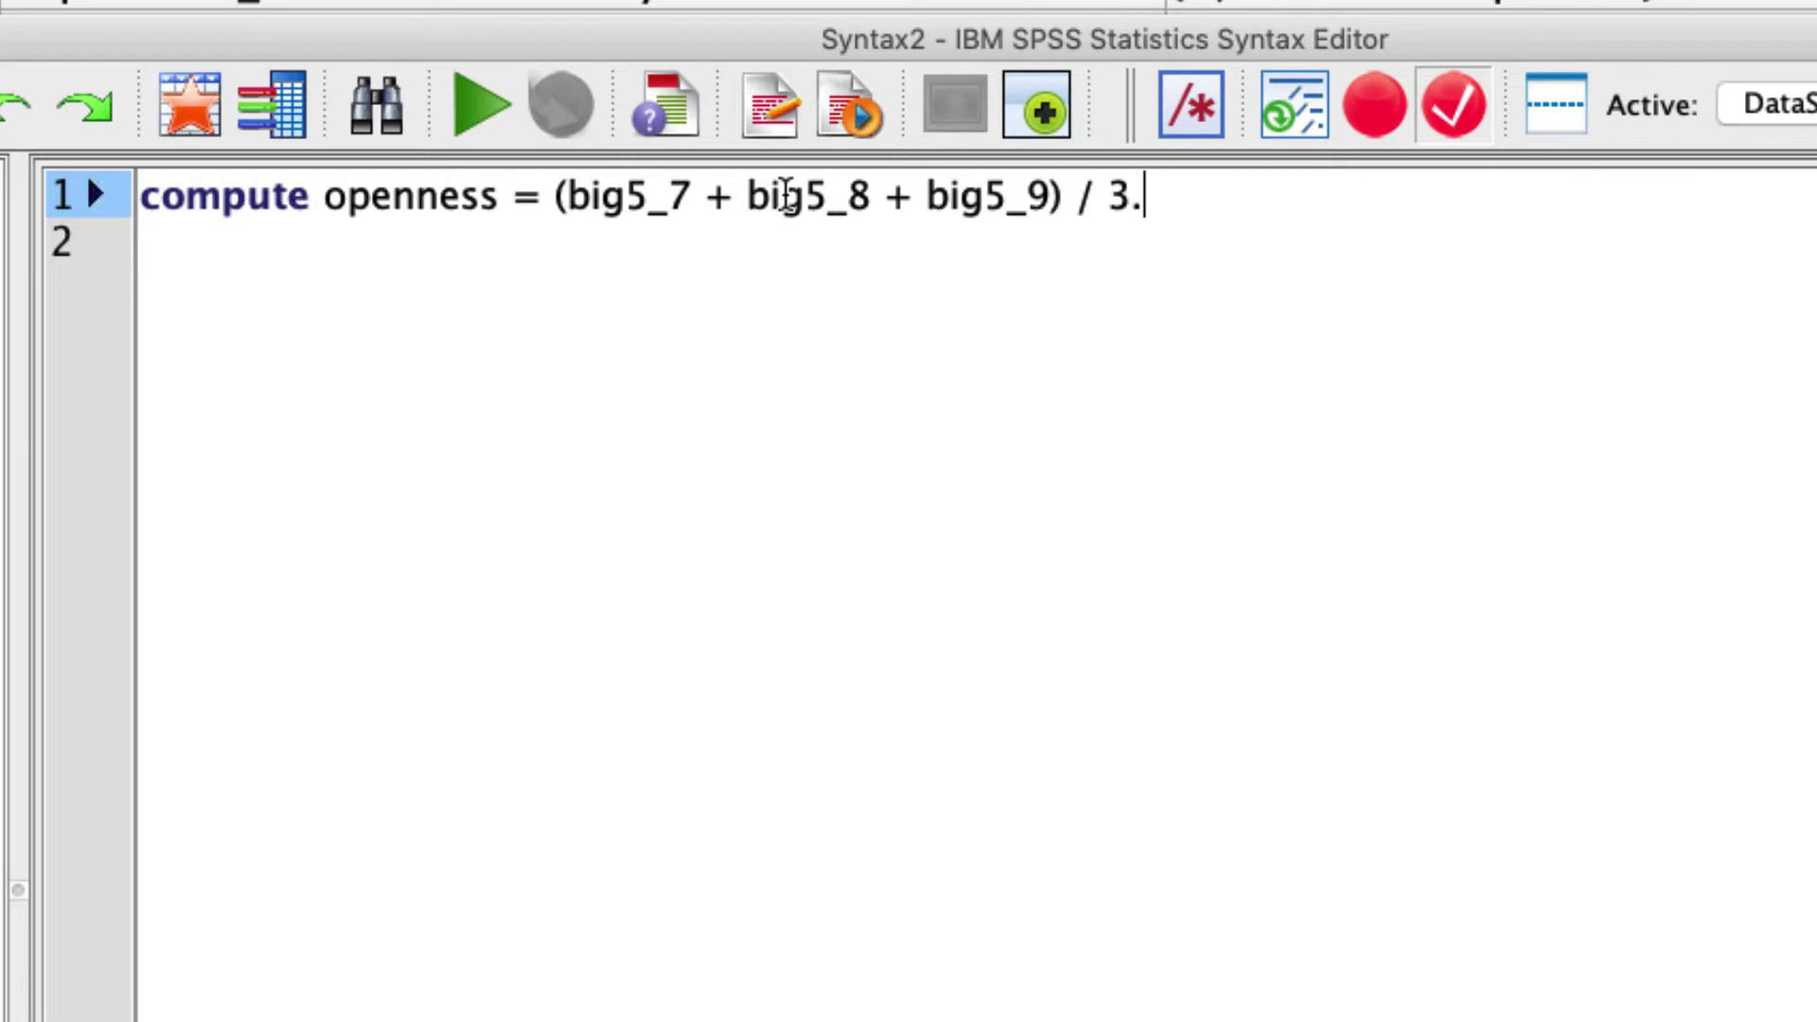
# Add line 2: compute conscientiousness = (big5_13 + (8 - big5_14_R) + big5_15) /3.
pyautogui.press('Return')
pyautogui.write('c')
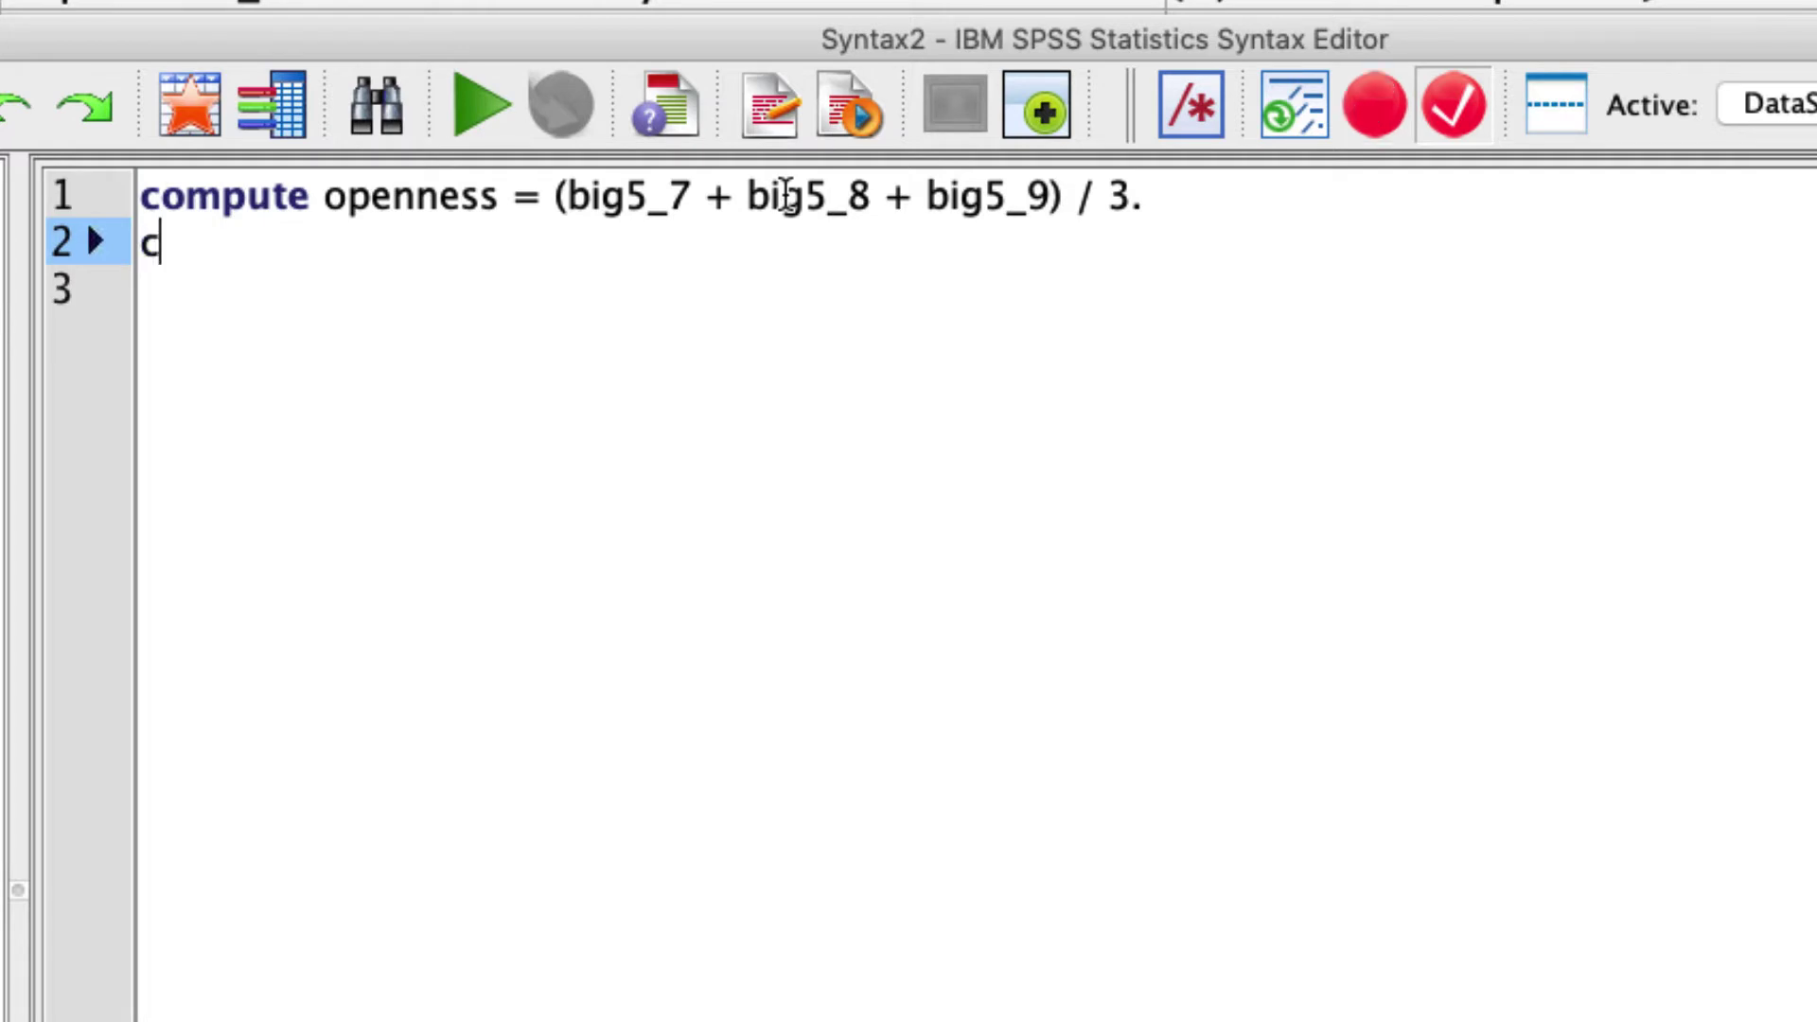
pyautogui.write('ompute')
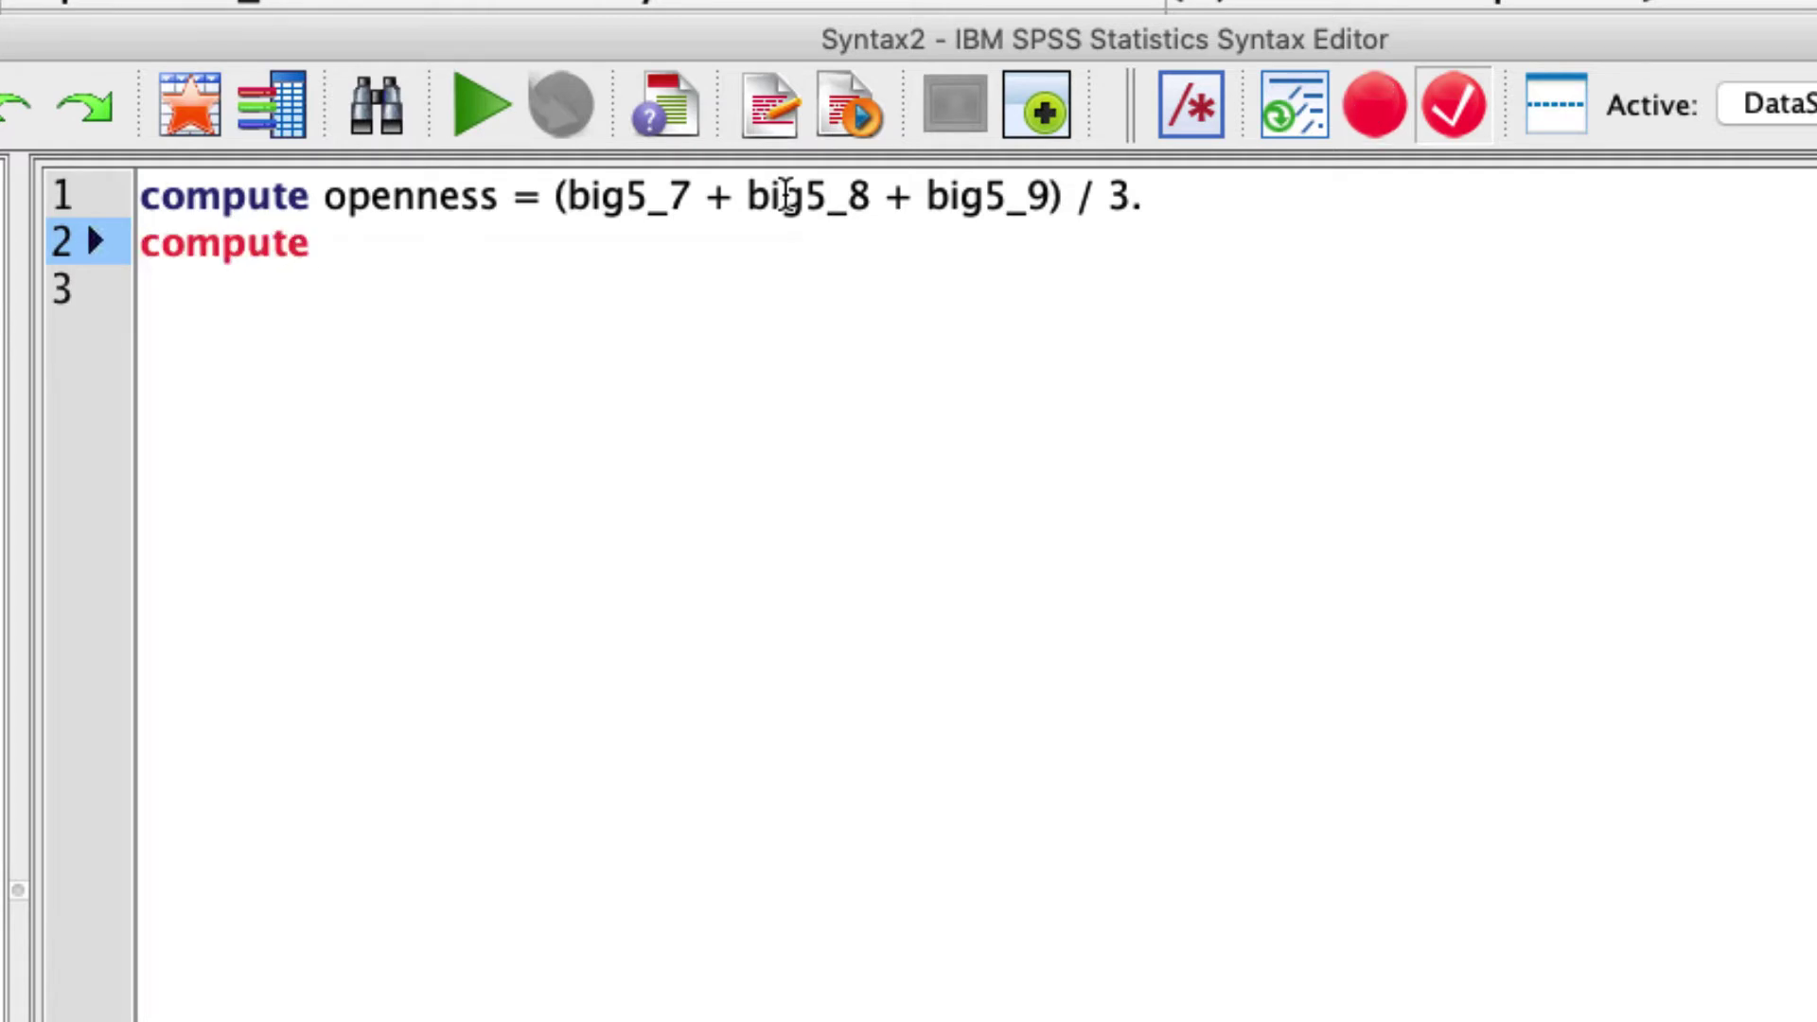
pyautogui.write(' conscient')
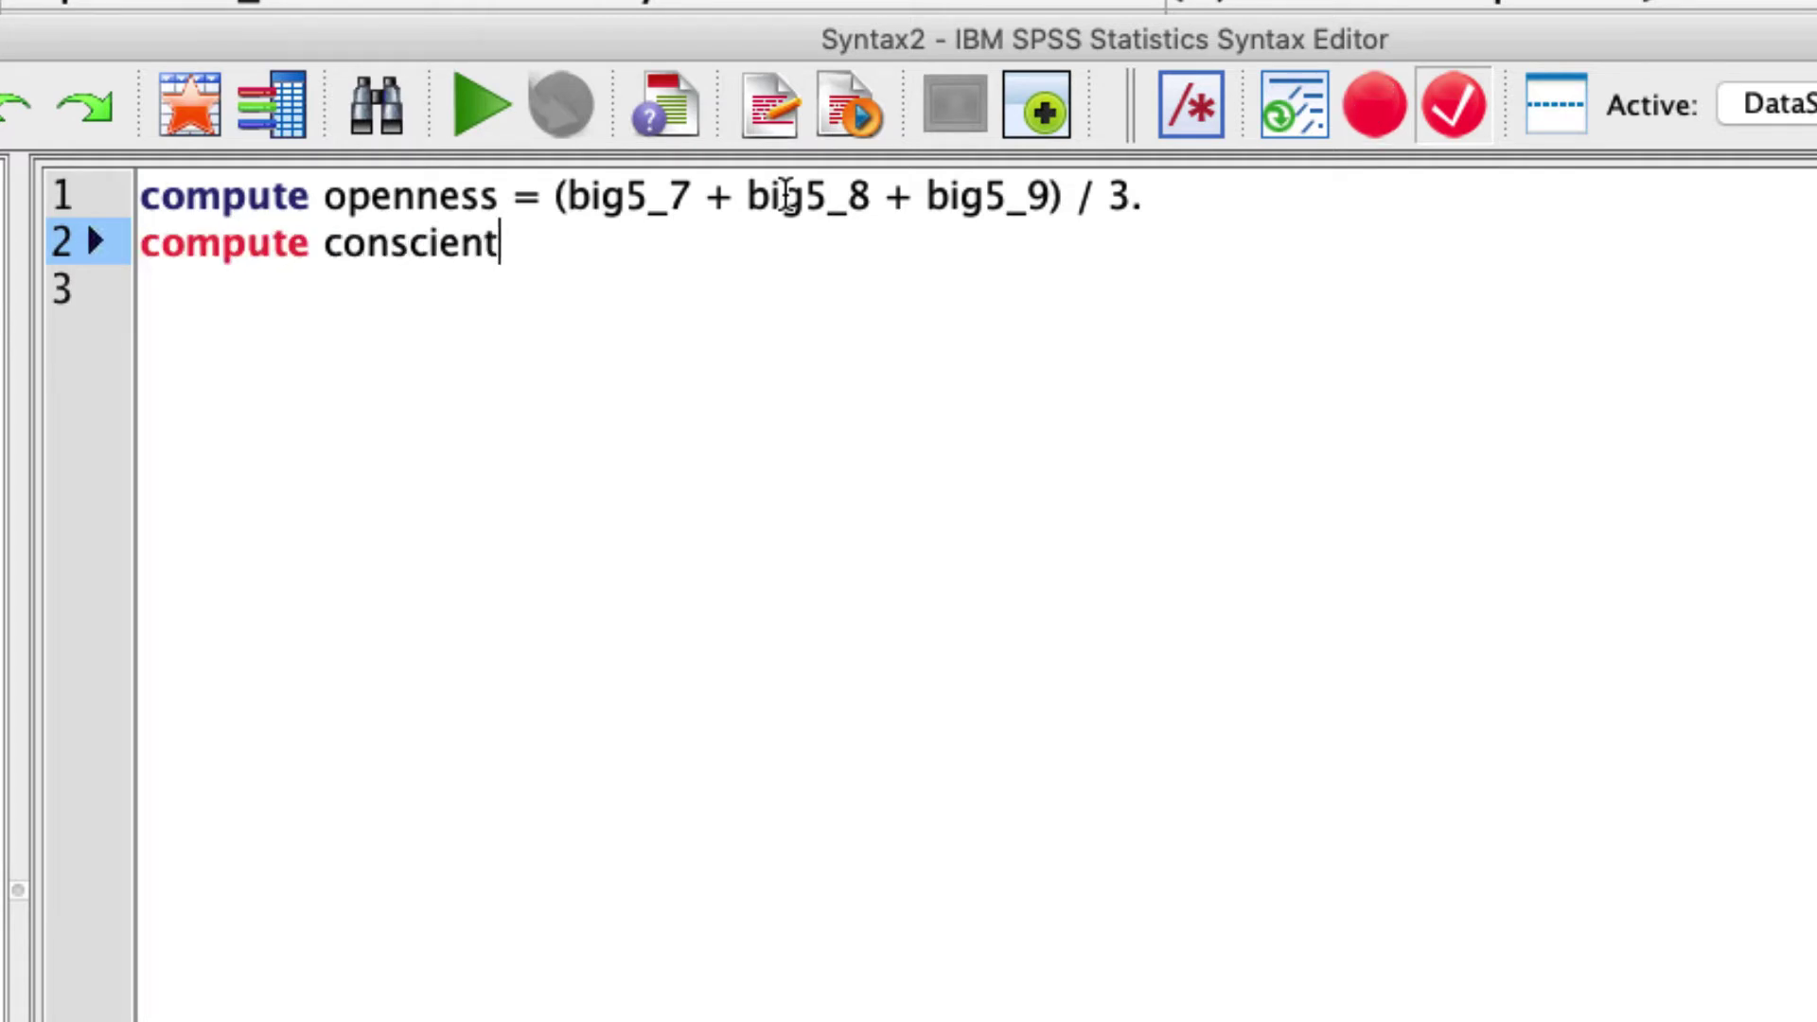
pyautogui.write('iousness')
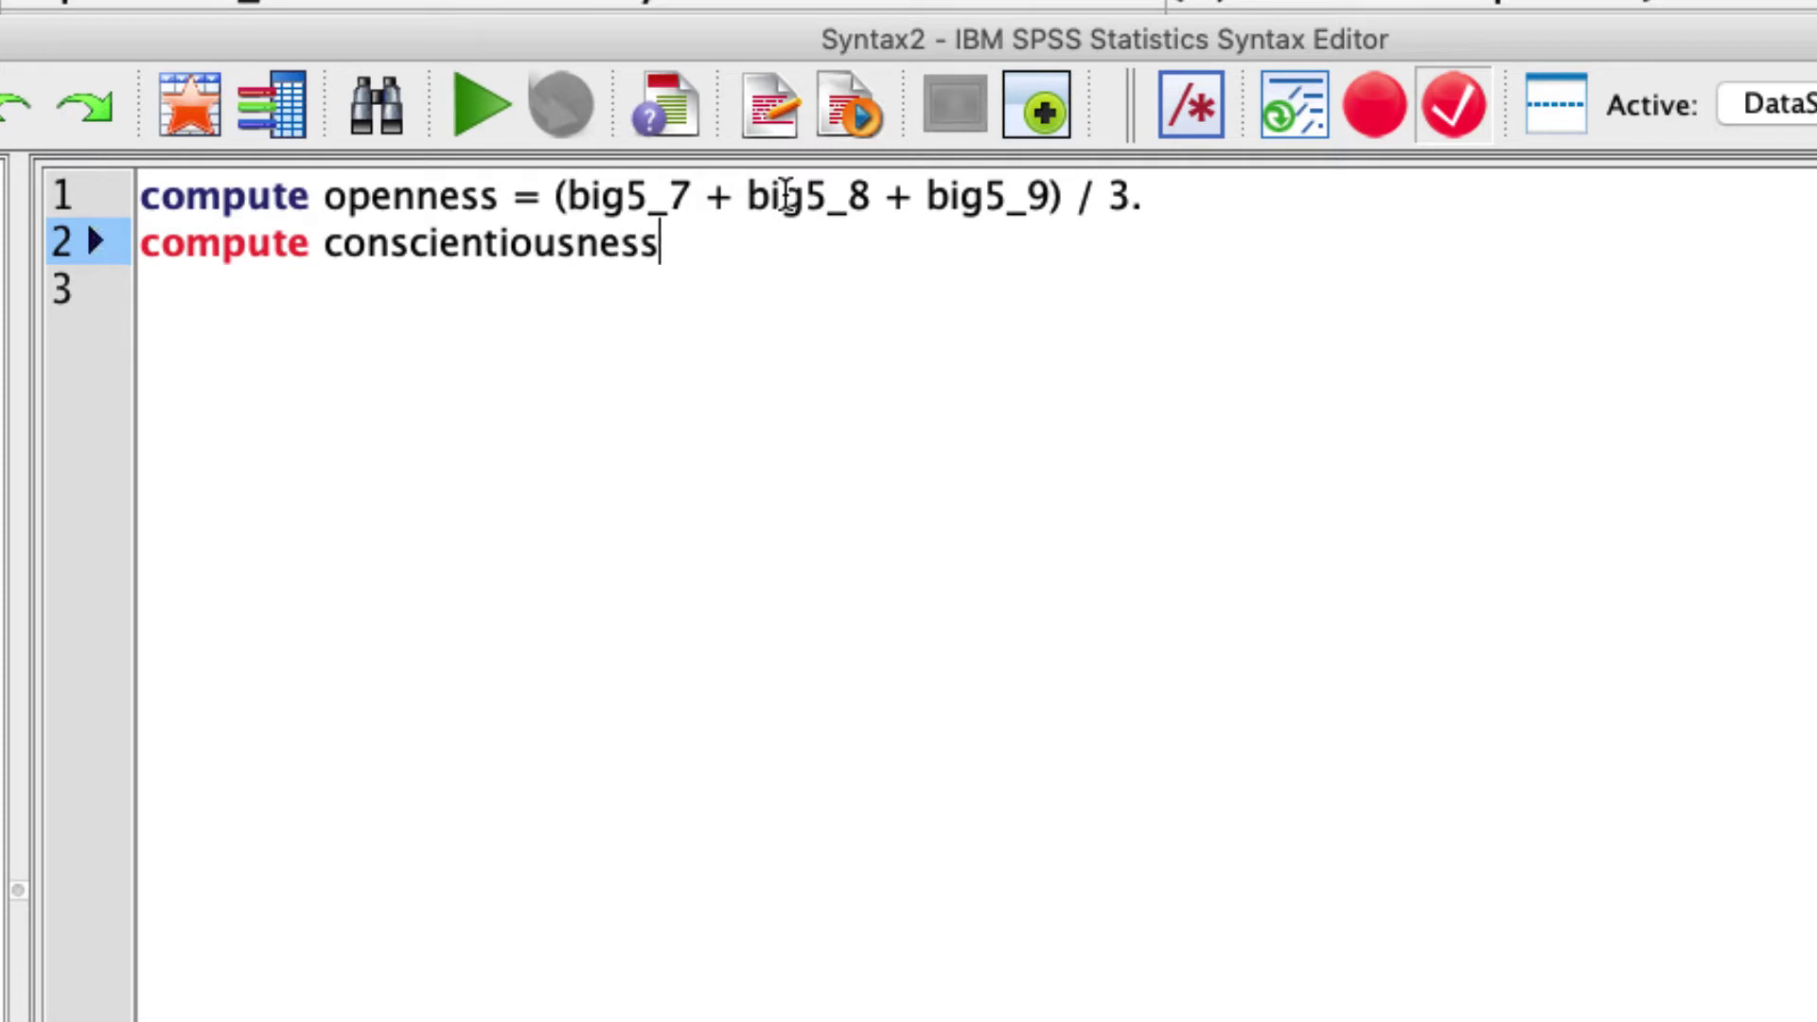
pyautogui.write(' = (')
pyautogui.write('b')
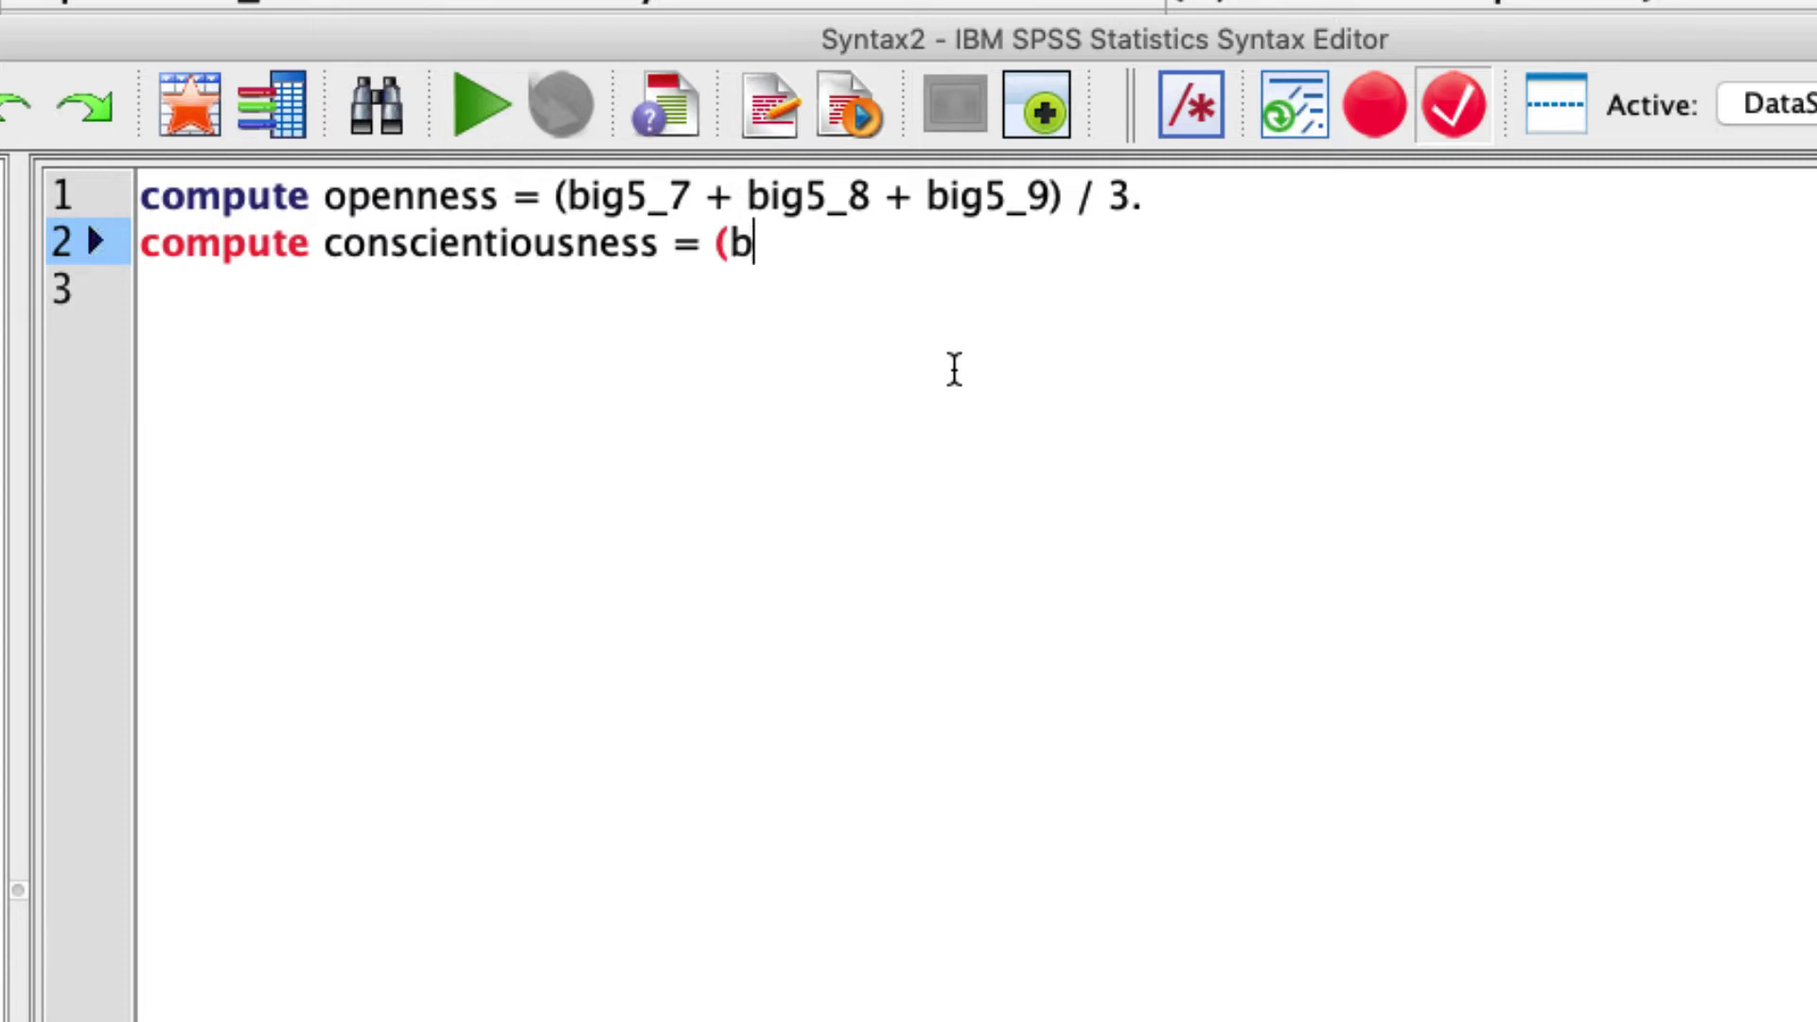
pyautogui.write('ig5_13')
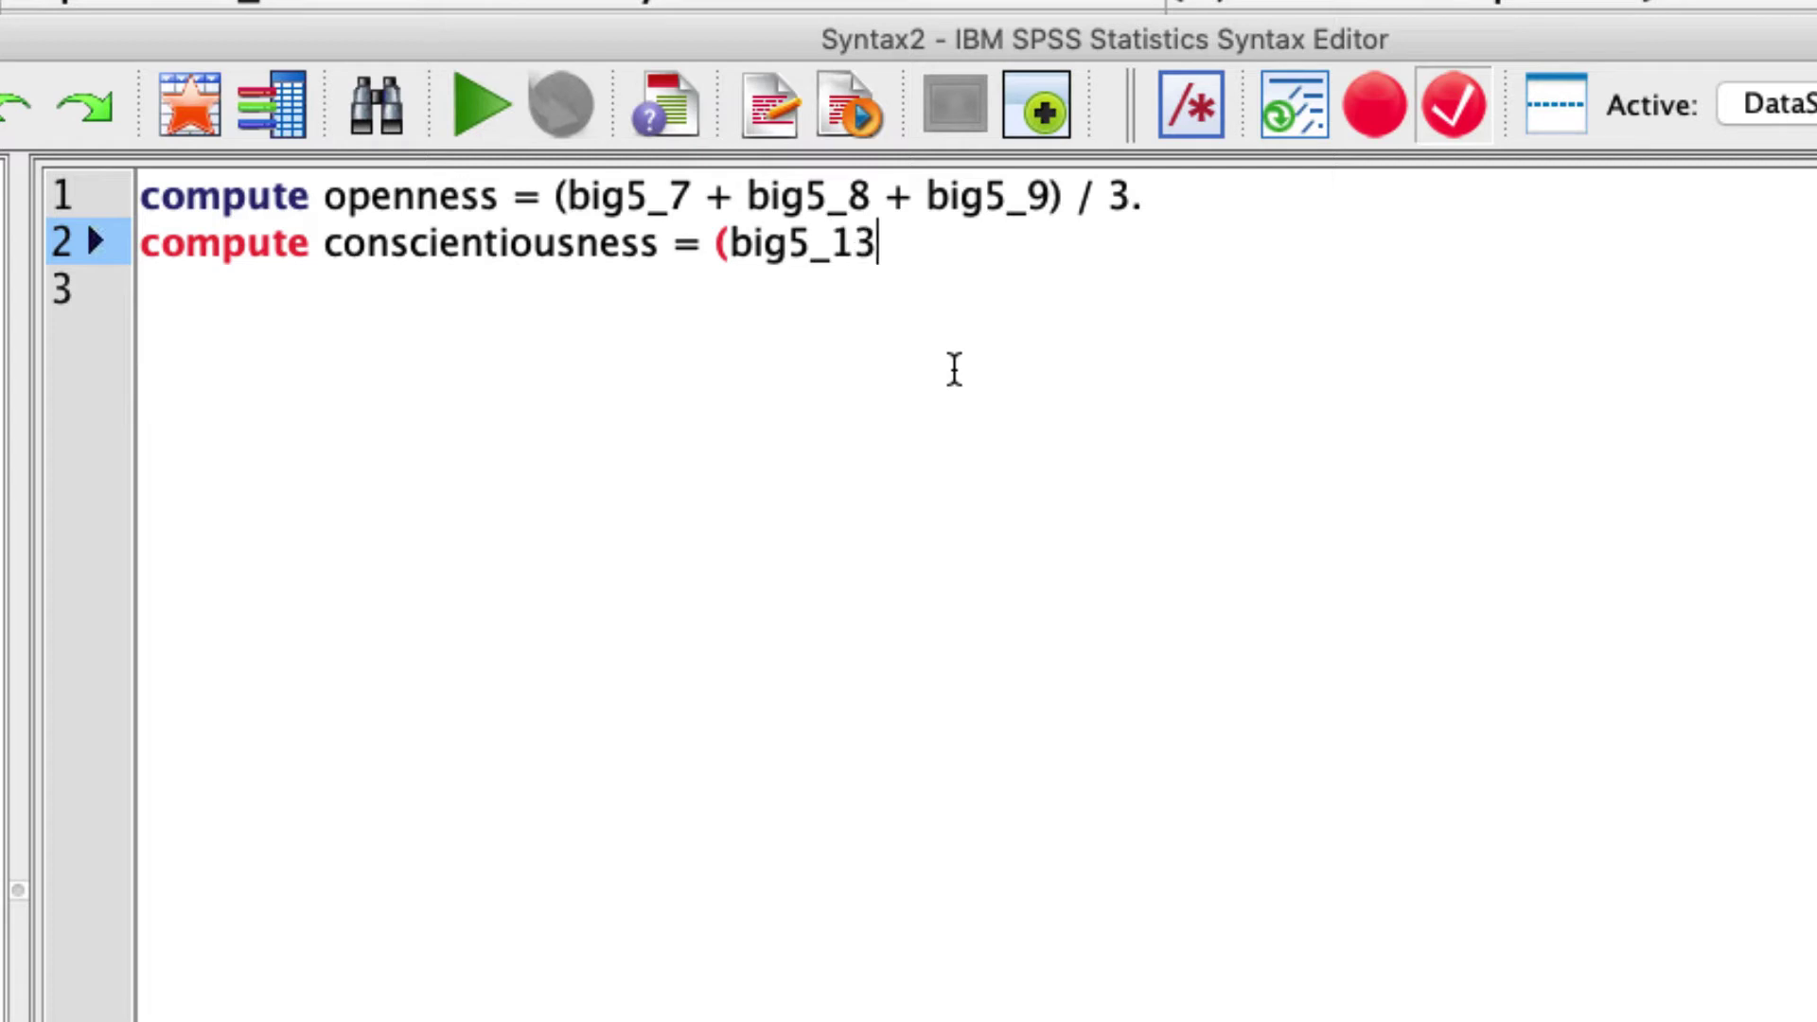
pyautogui.write(' + (8 - ')
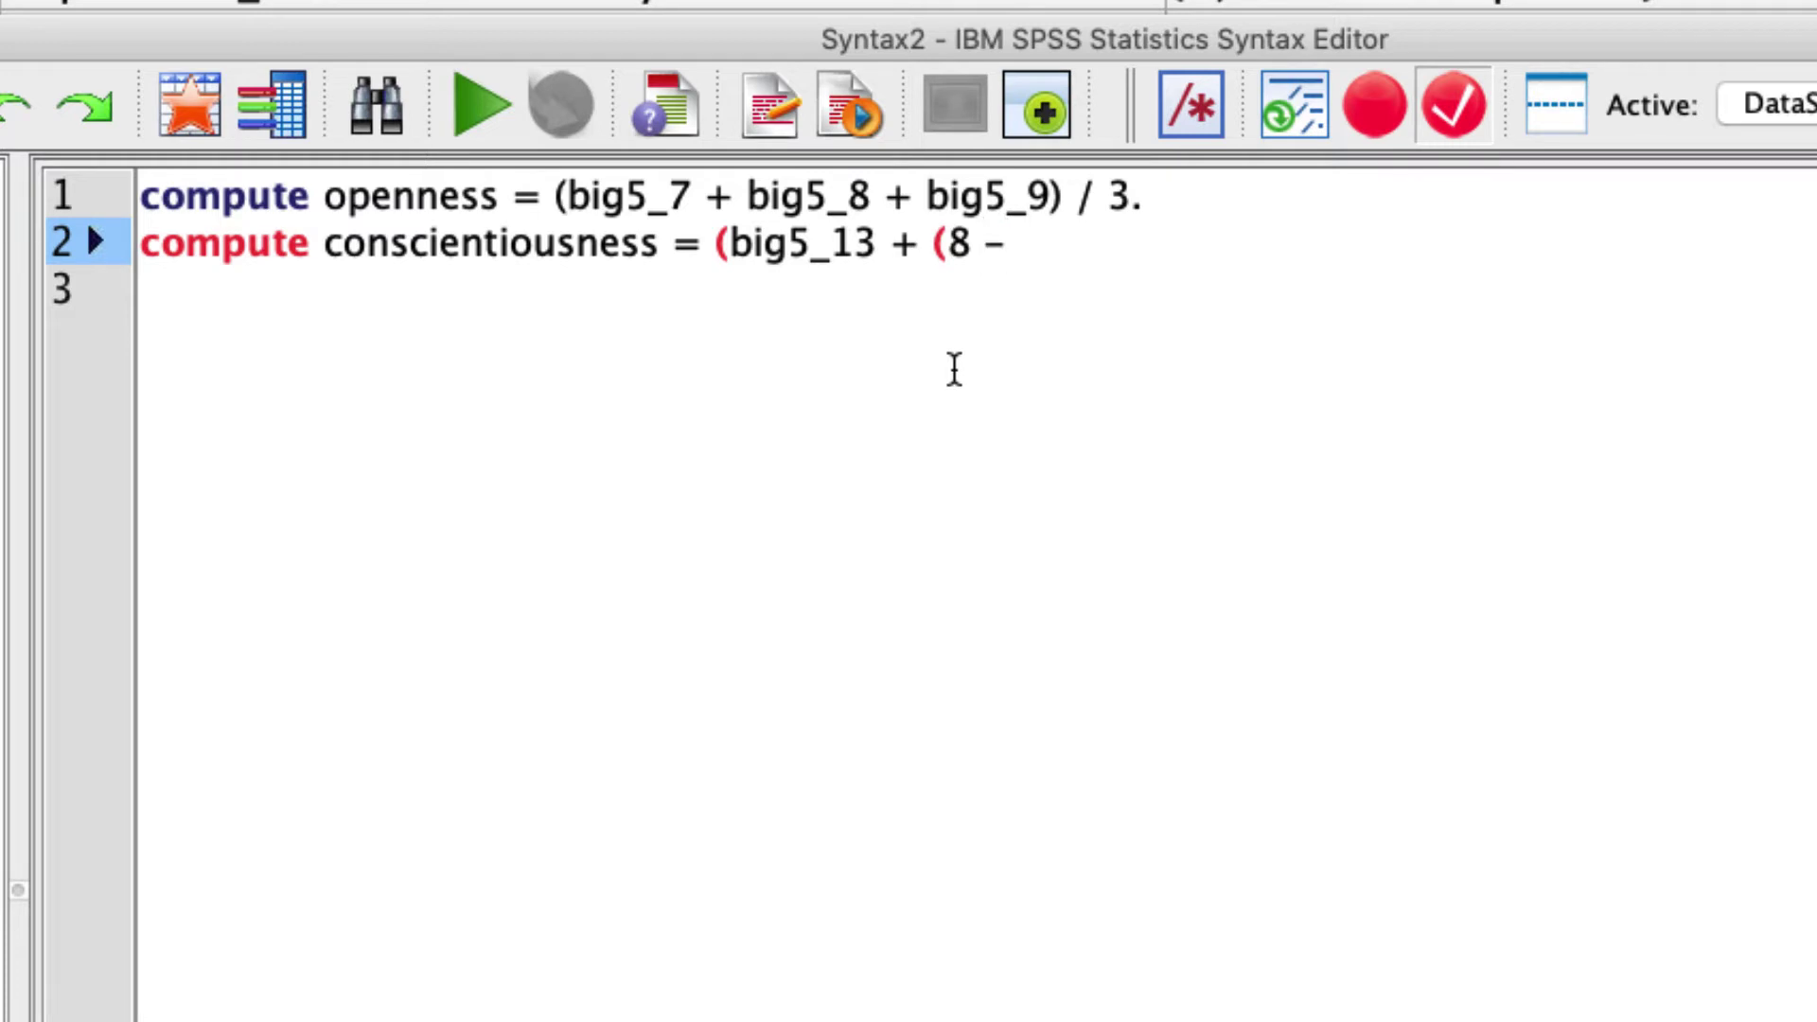
pyautogui.write('big5_14')
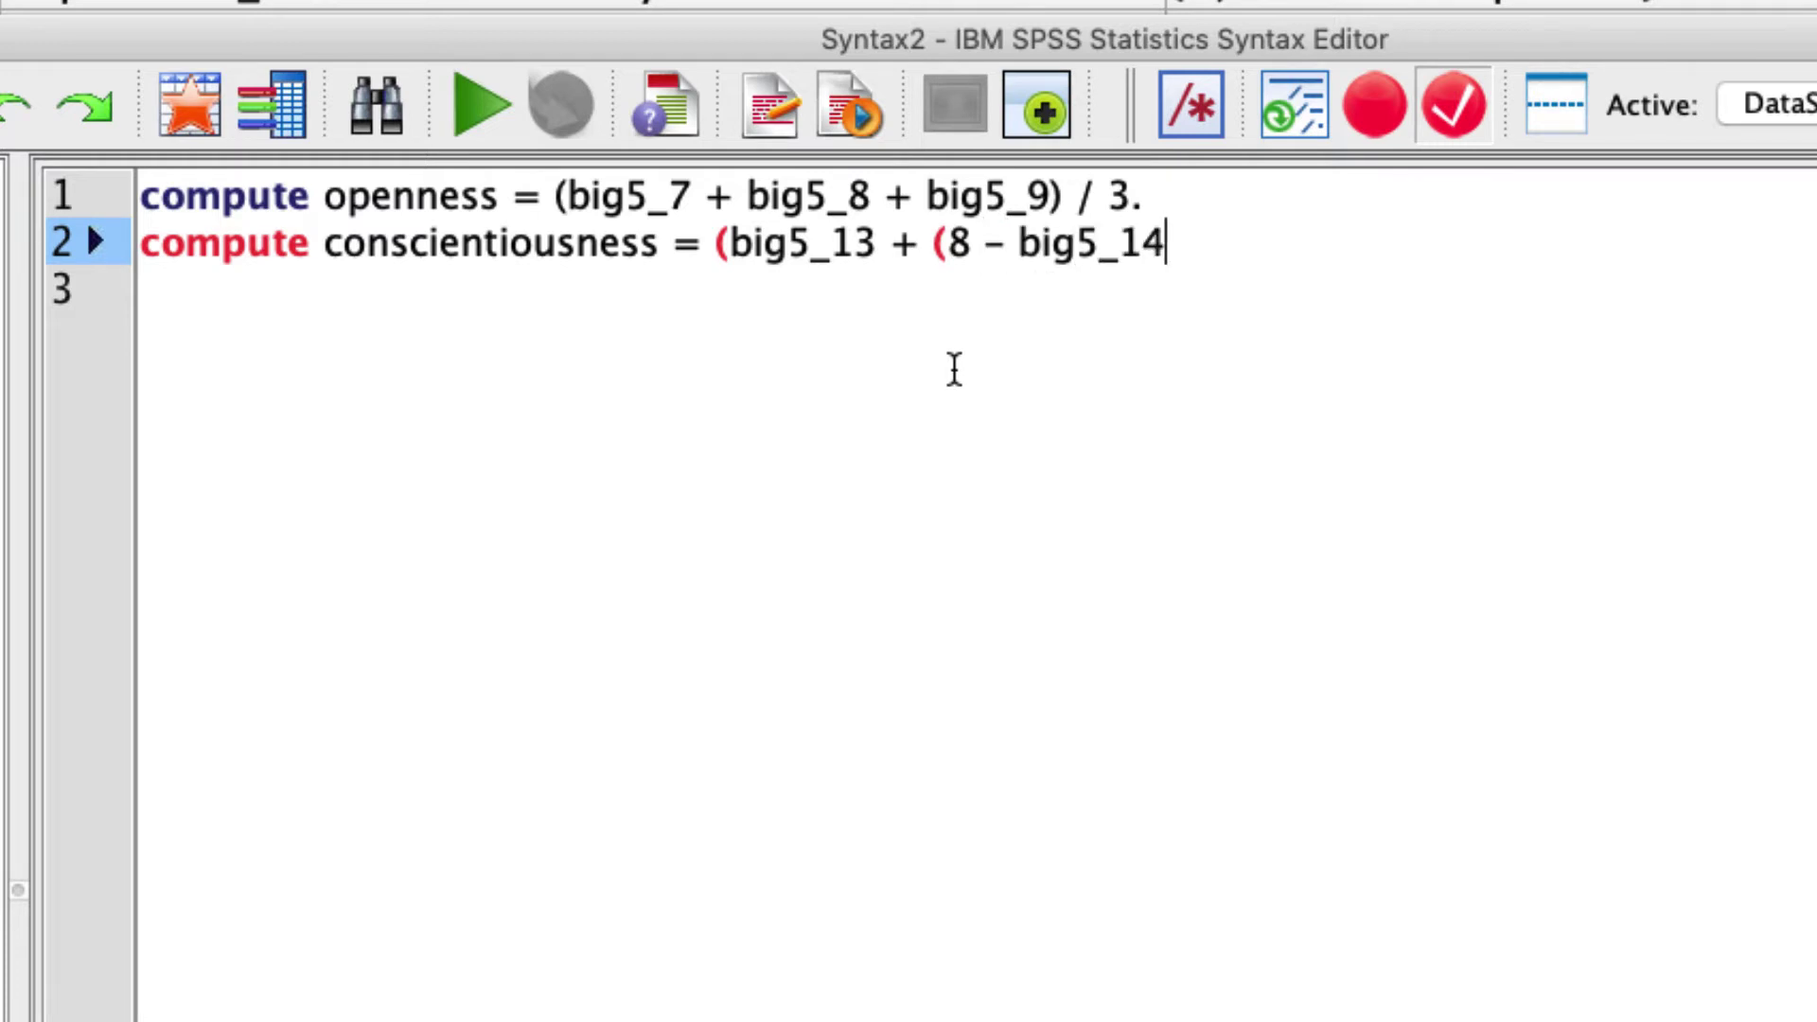
pyautogui.write('_R)')
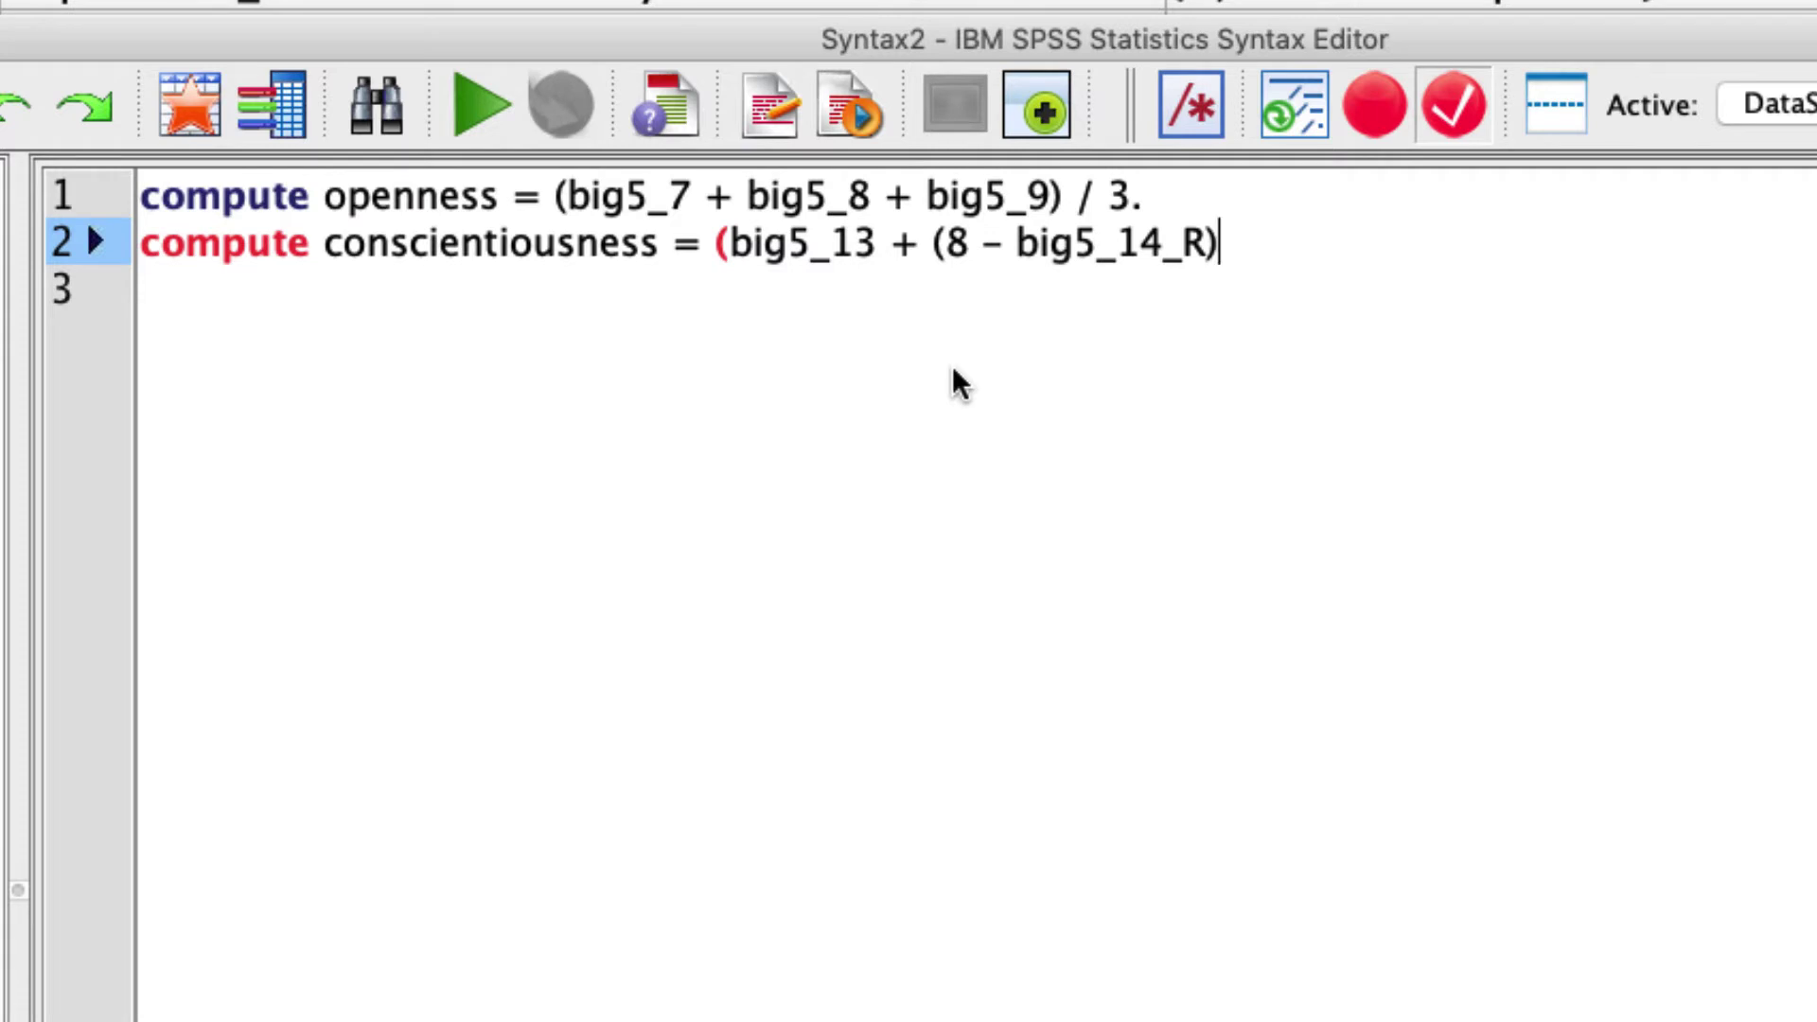
pyautogui.write('+ big5_')
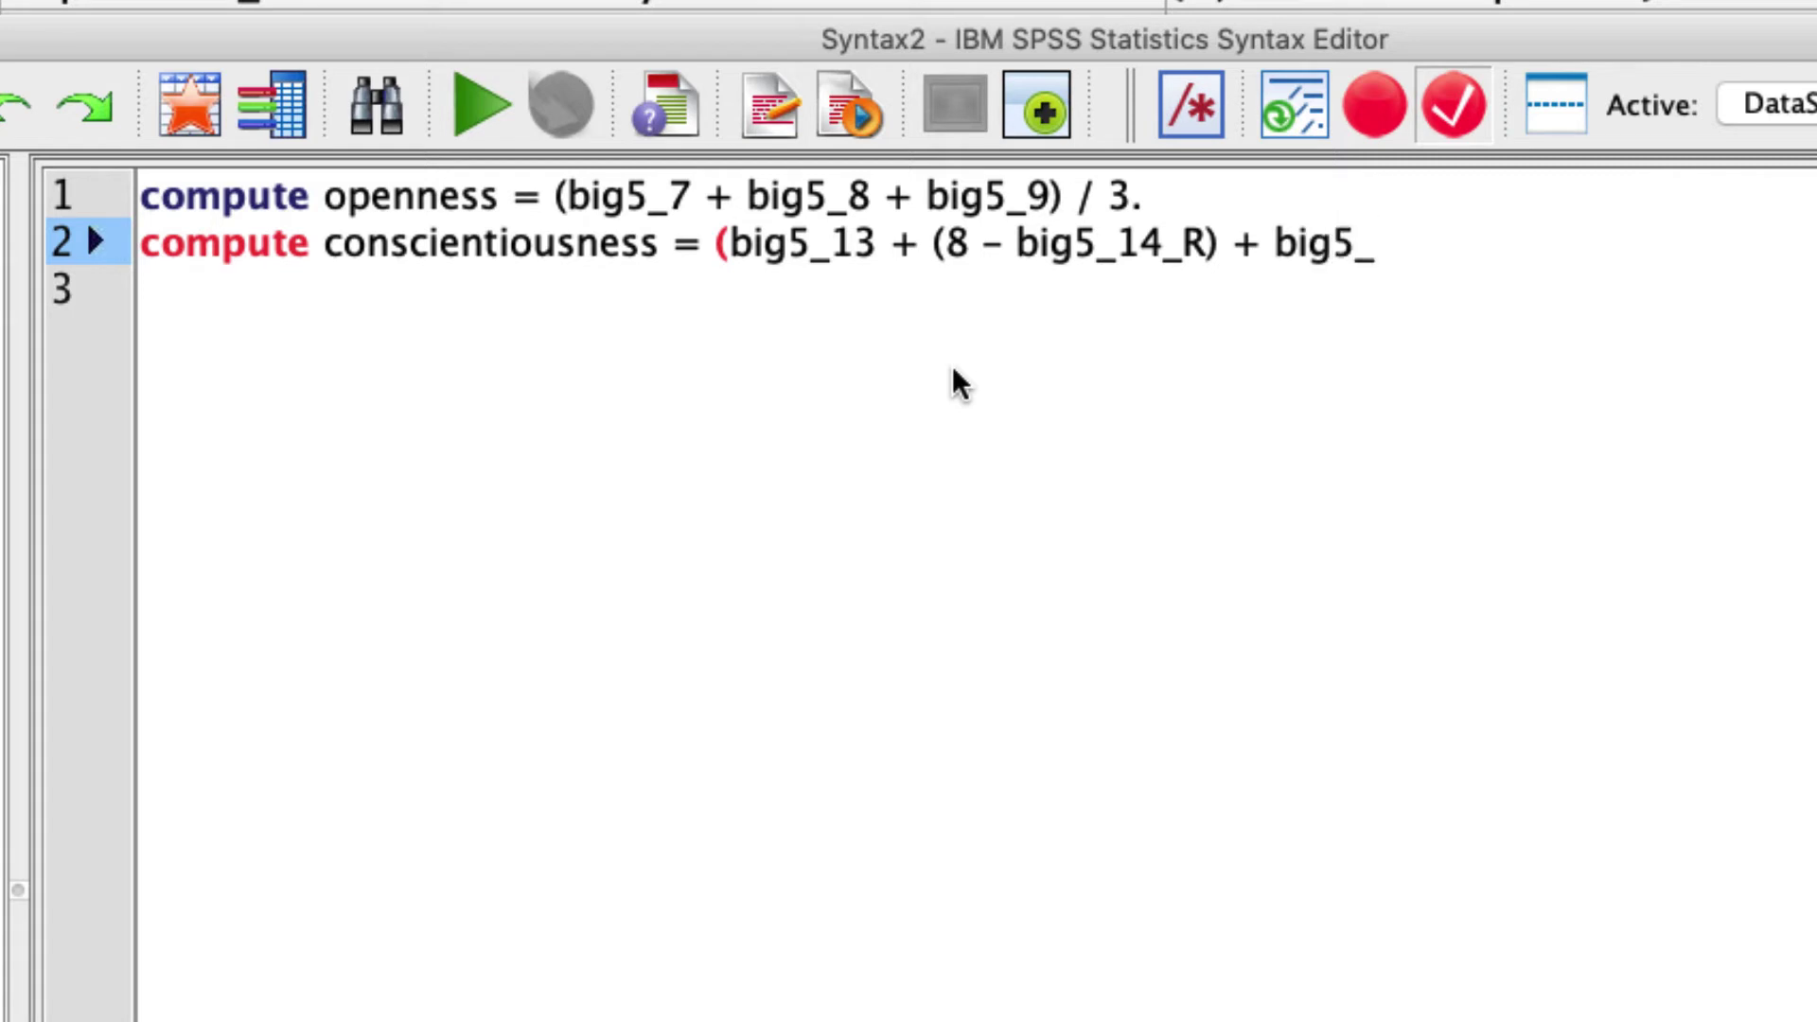
pyautogui.write('15)')
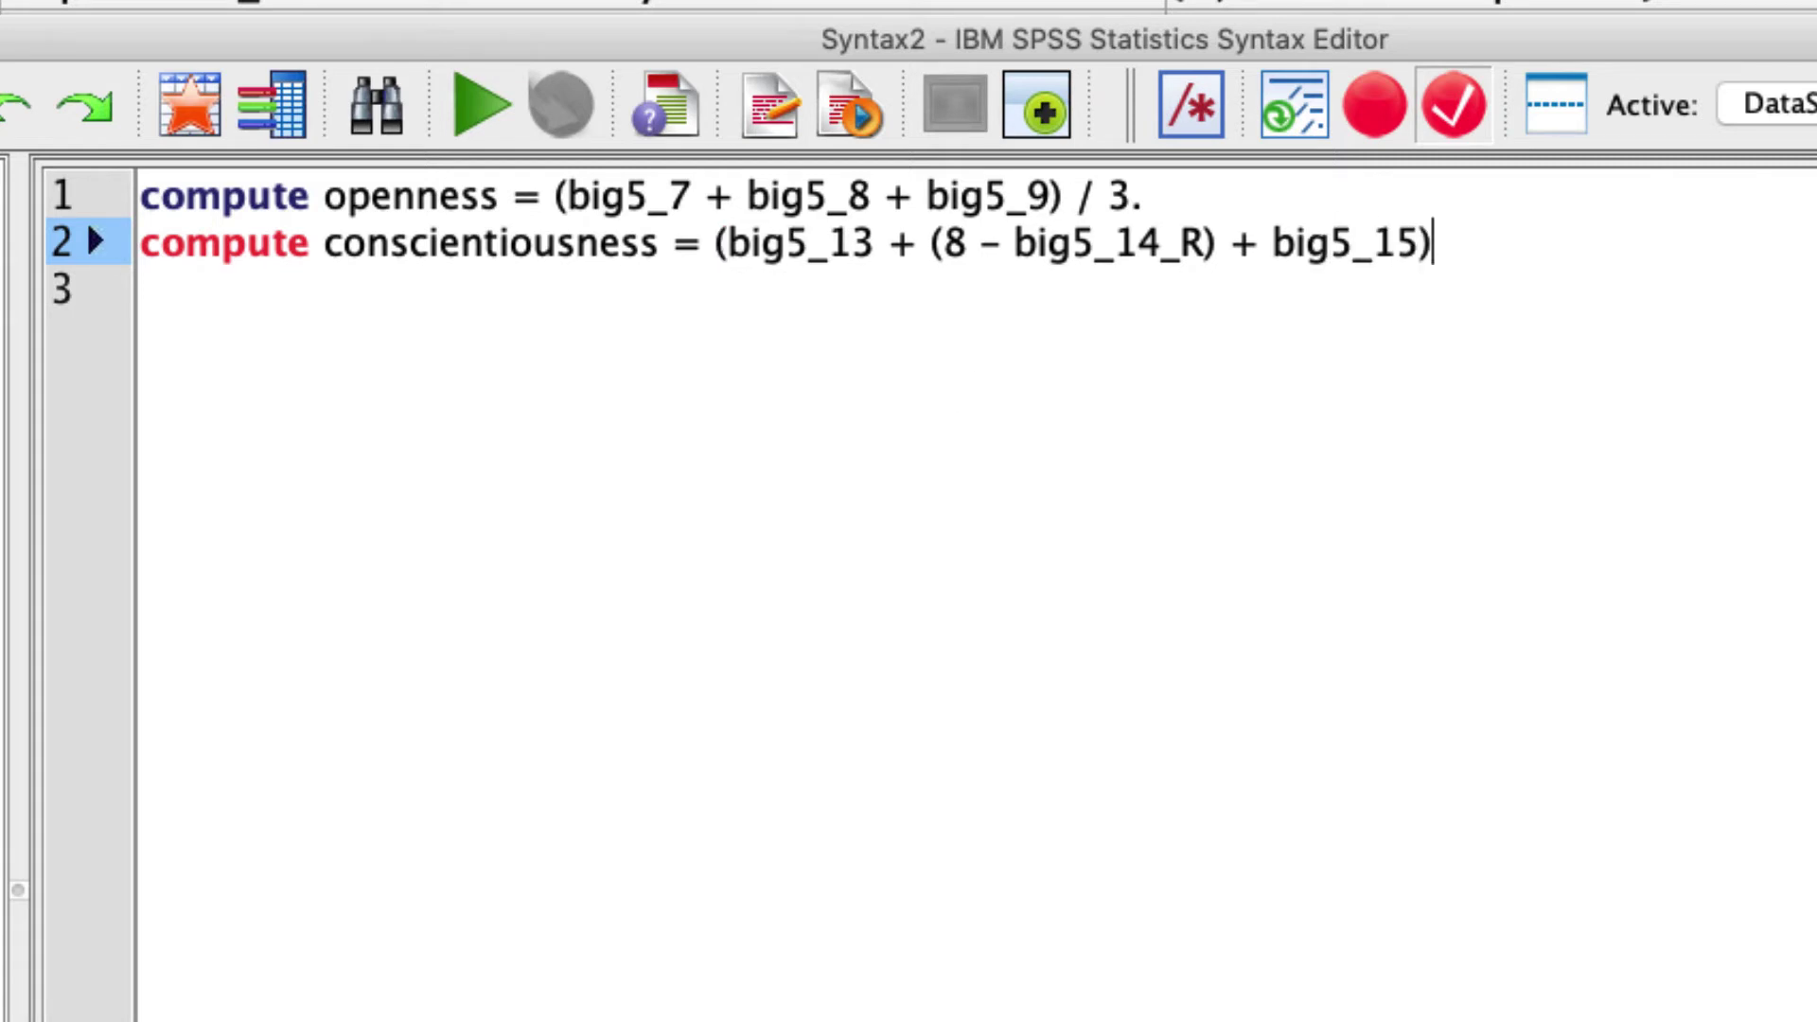
pyautogui.write(' /3.')
# Add line 3: compute extraversion = (big5_4 + big5_5 + (8 - big5_6_R)) / 3.
pyautogui.press('Return')
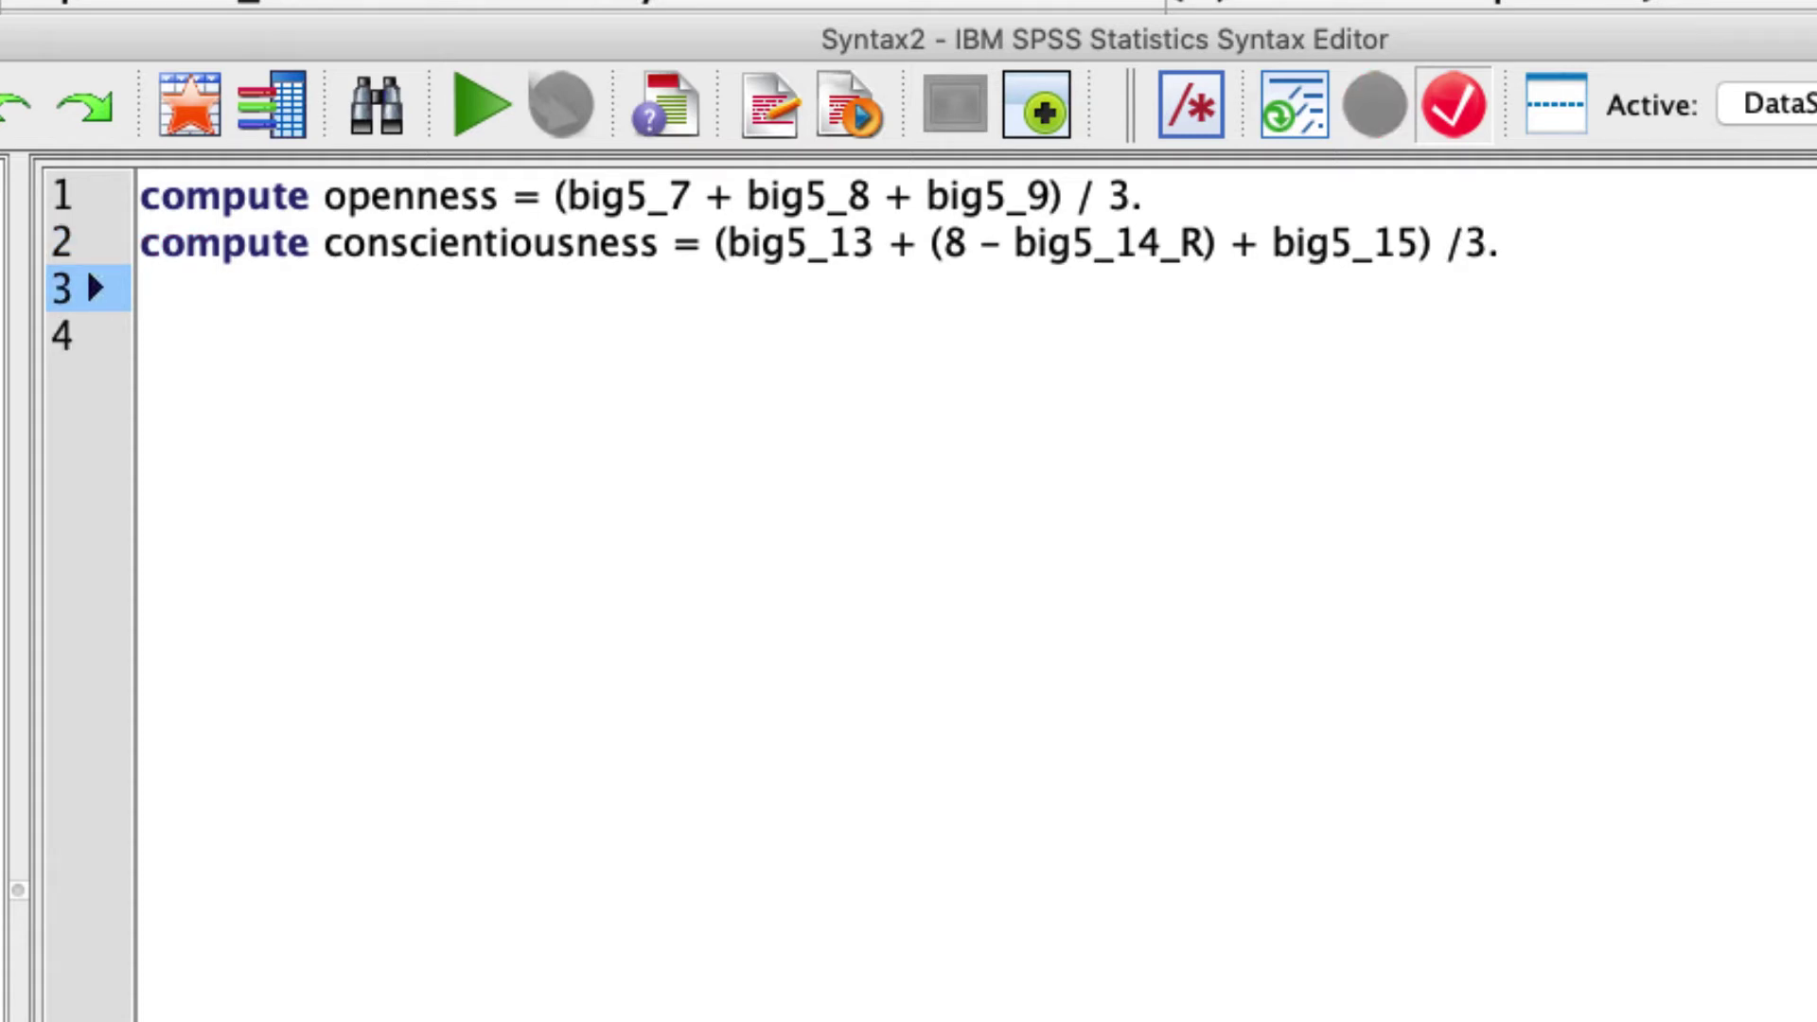
pyautogui.write('compute extrav')
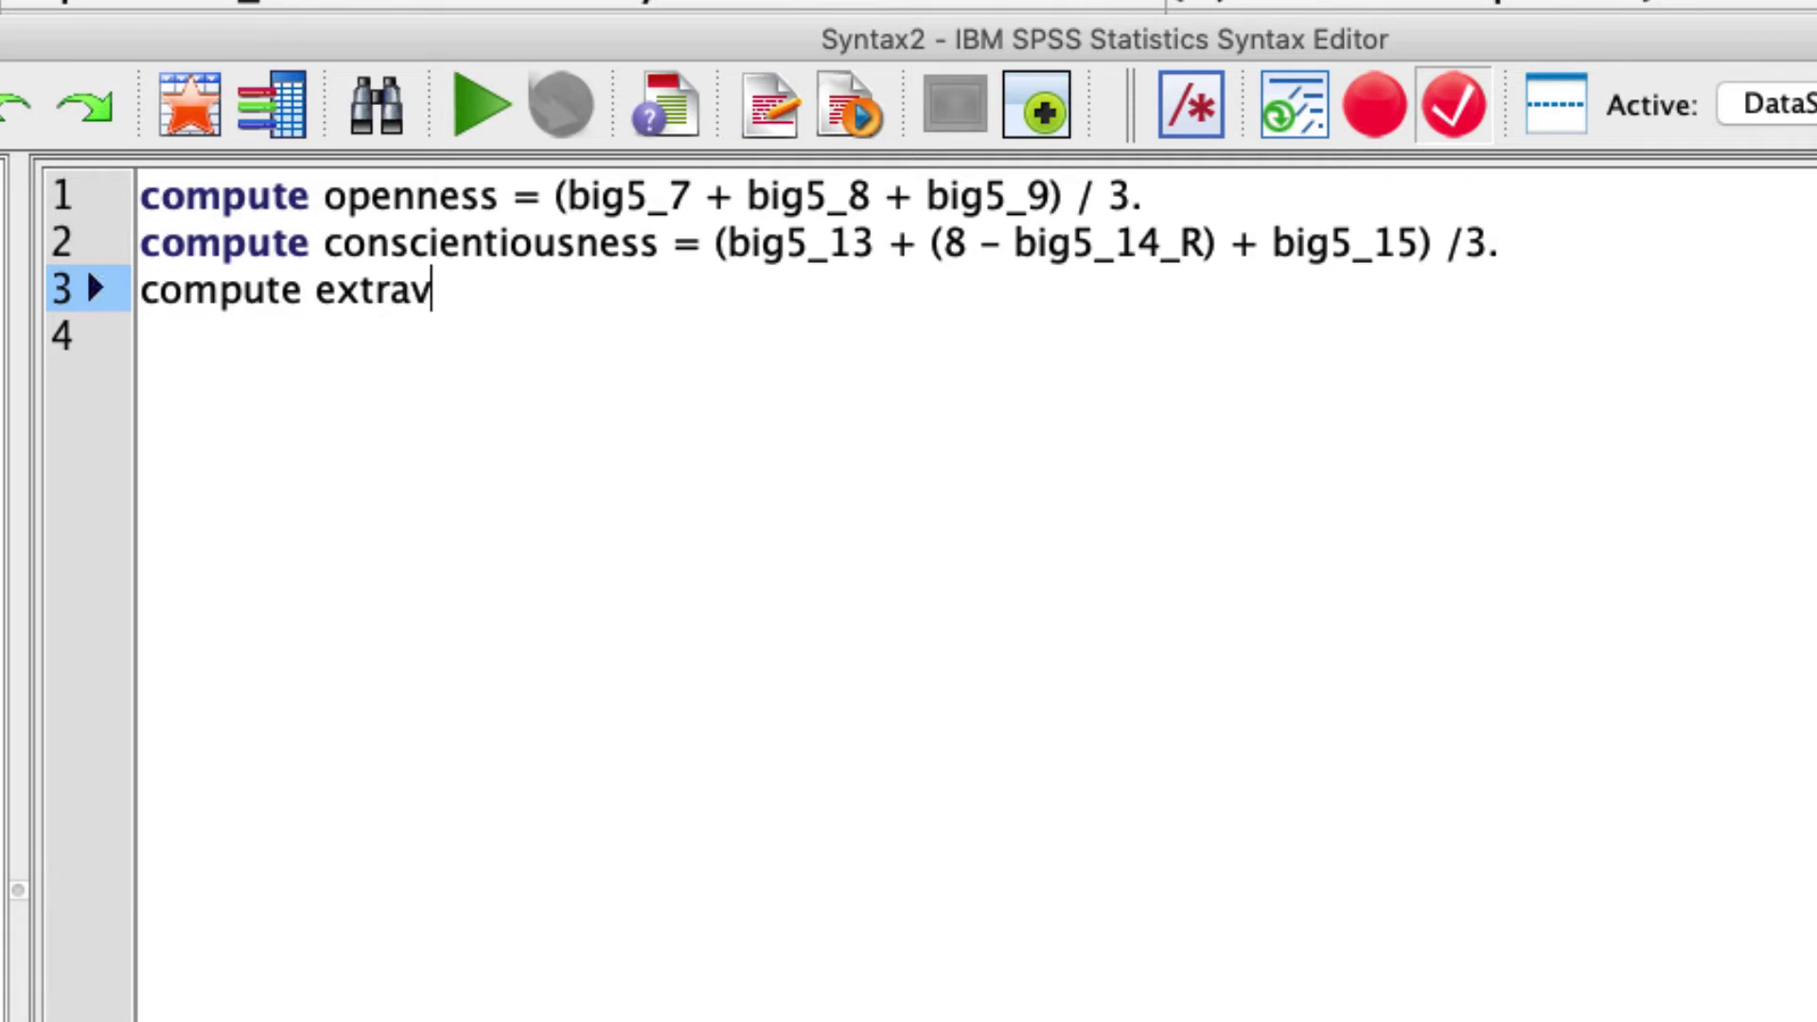
pyautogui.write('ersion =')
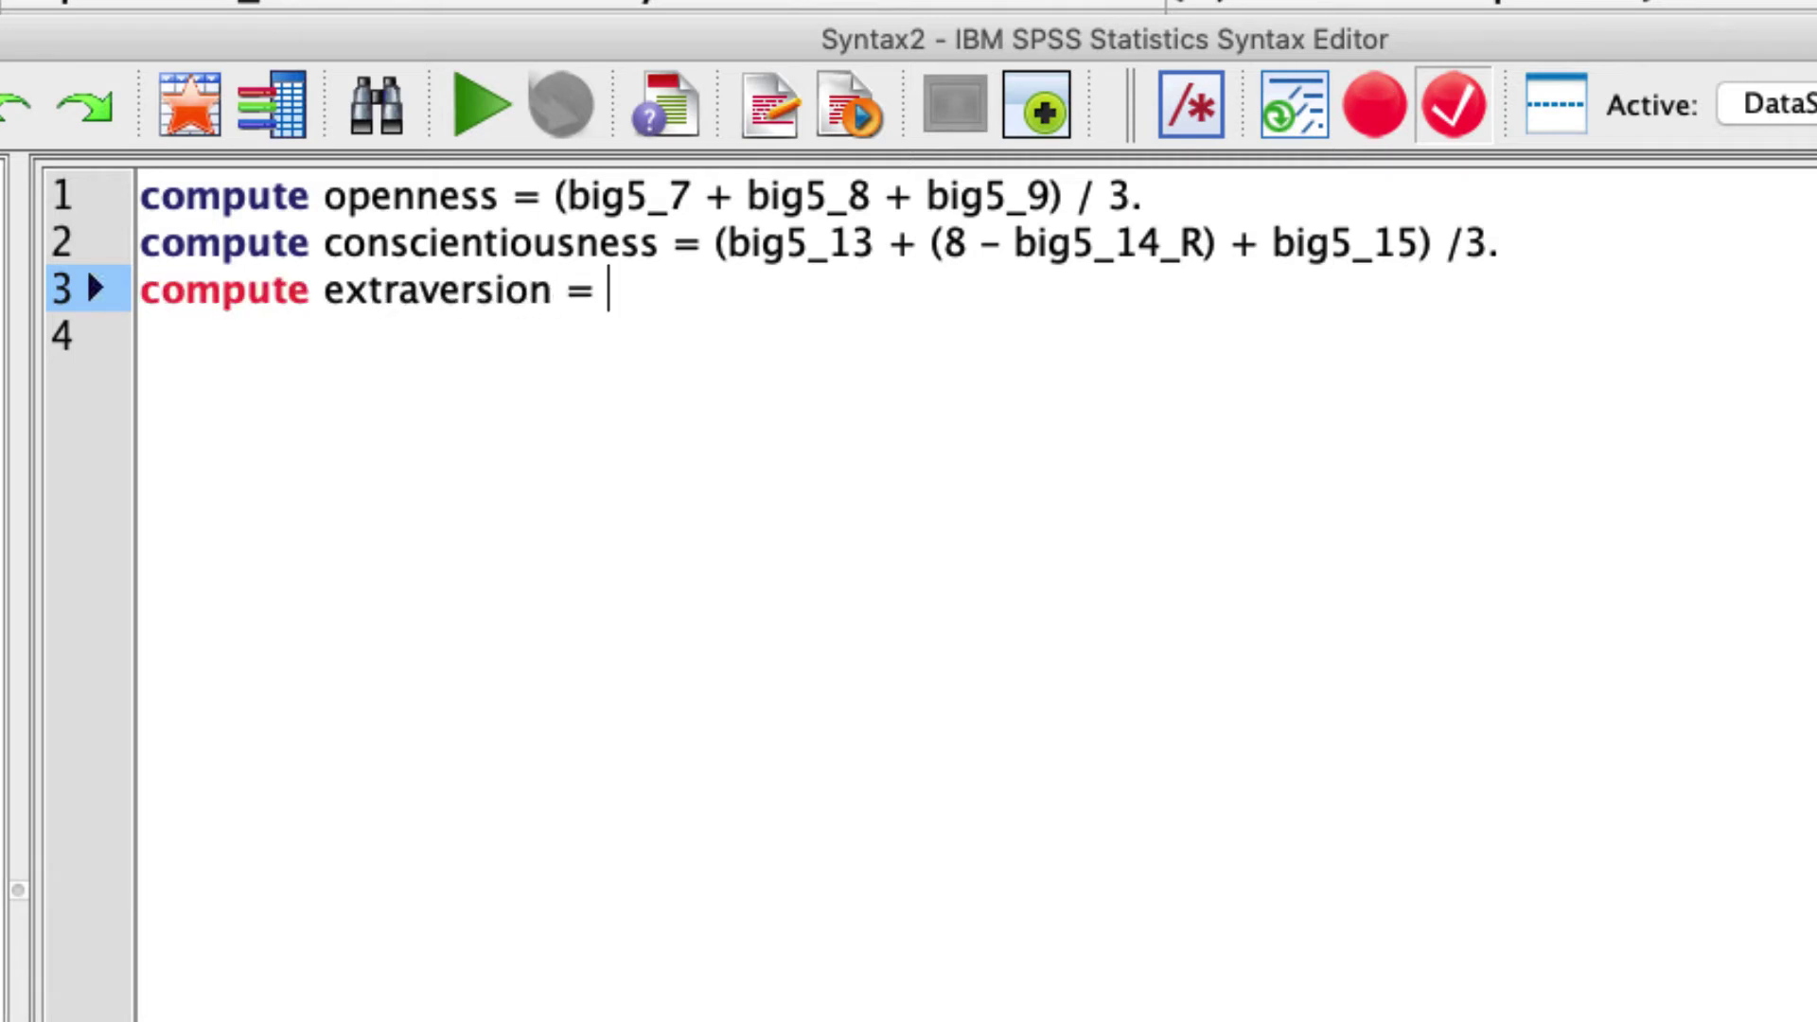
pyautogui.write(' big5_4')
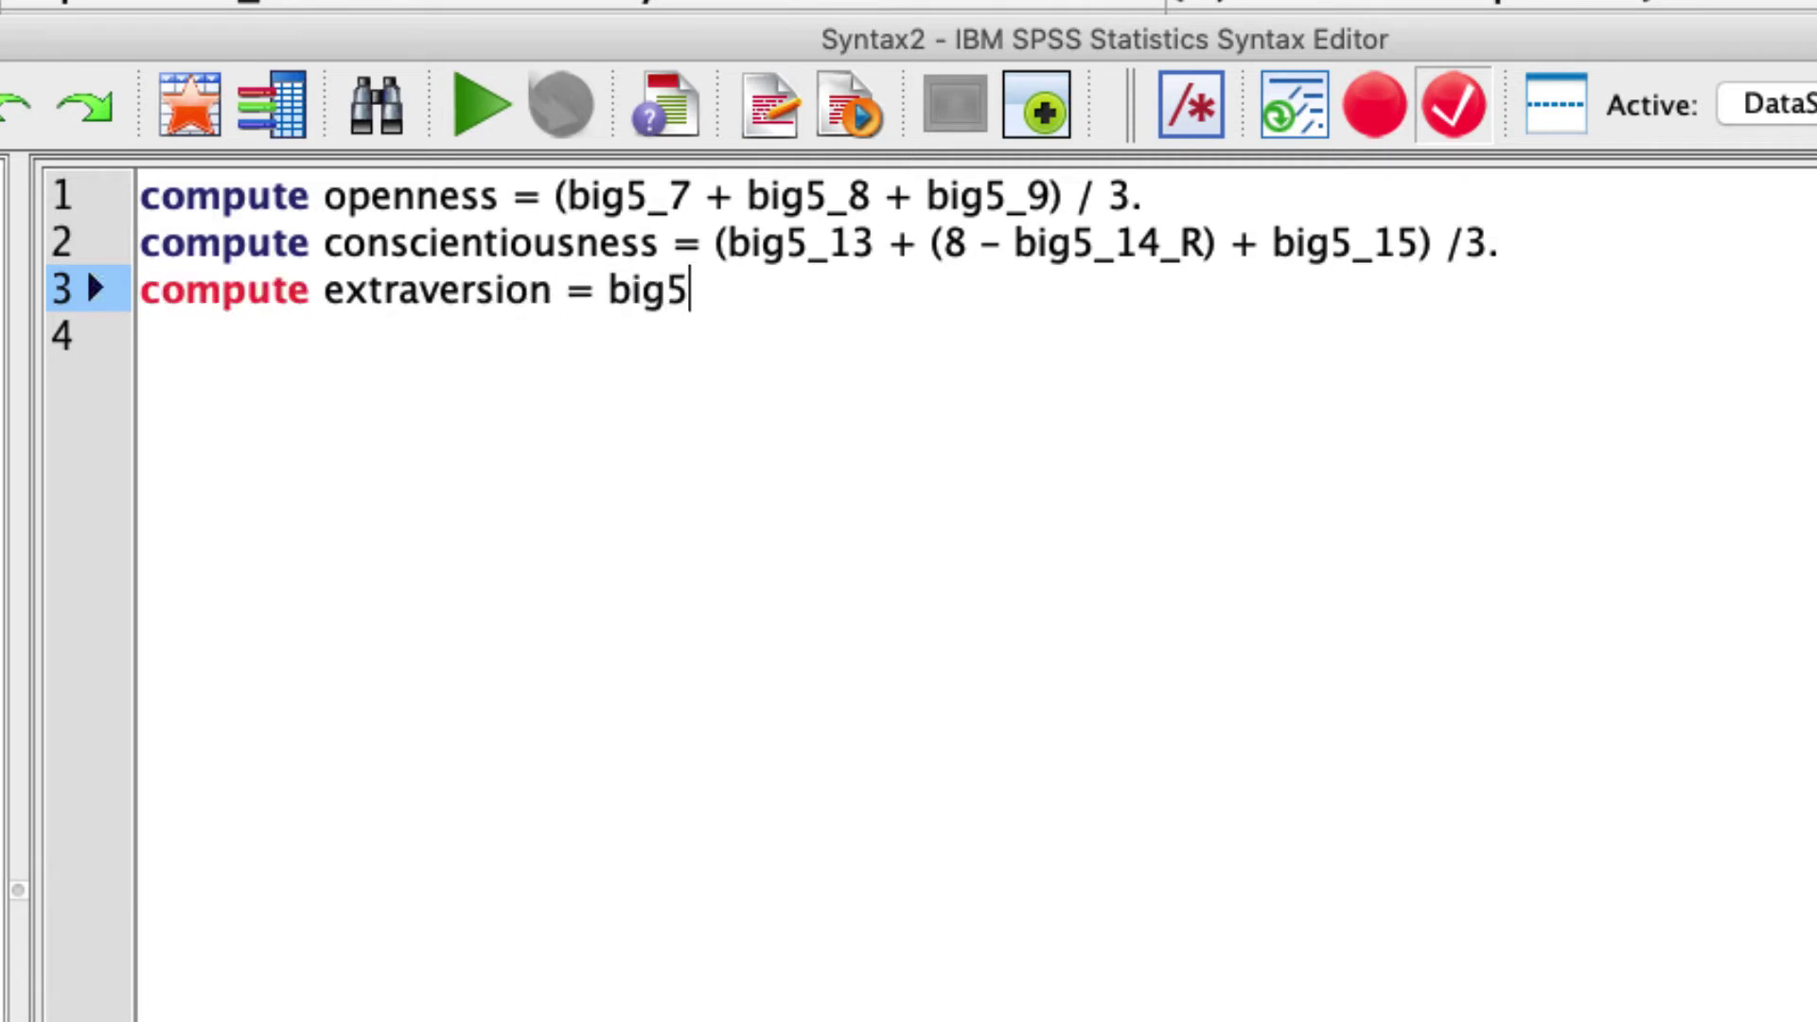
pyautogui.press('Left')
pyautogui.press('Left')
pyautogui.press('Left')
pyautogui.press('Left')
pyautogui.press('Left')
pyautogui.press('Left')
pyautogui.write('(')
pyautogui.press('End')
pyautogui.write('+ ')
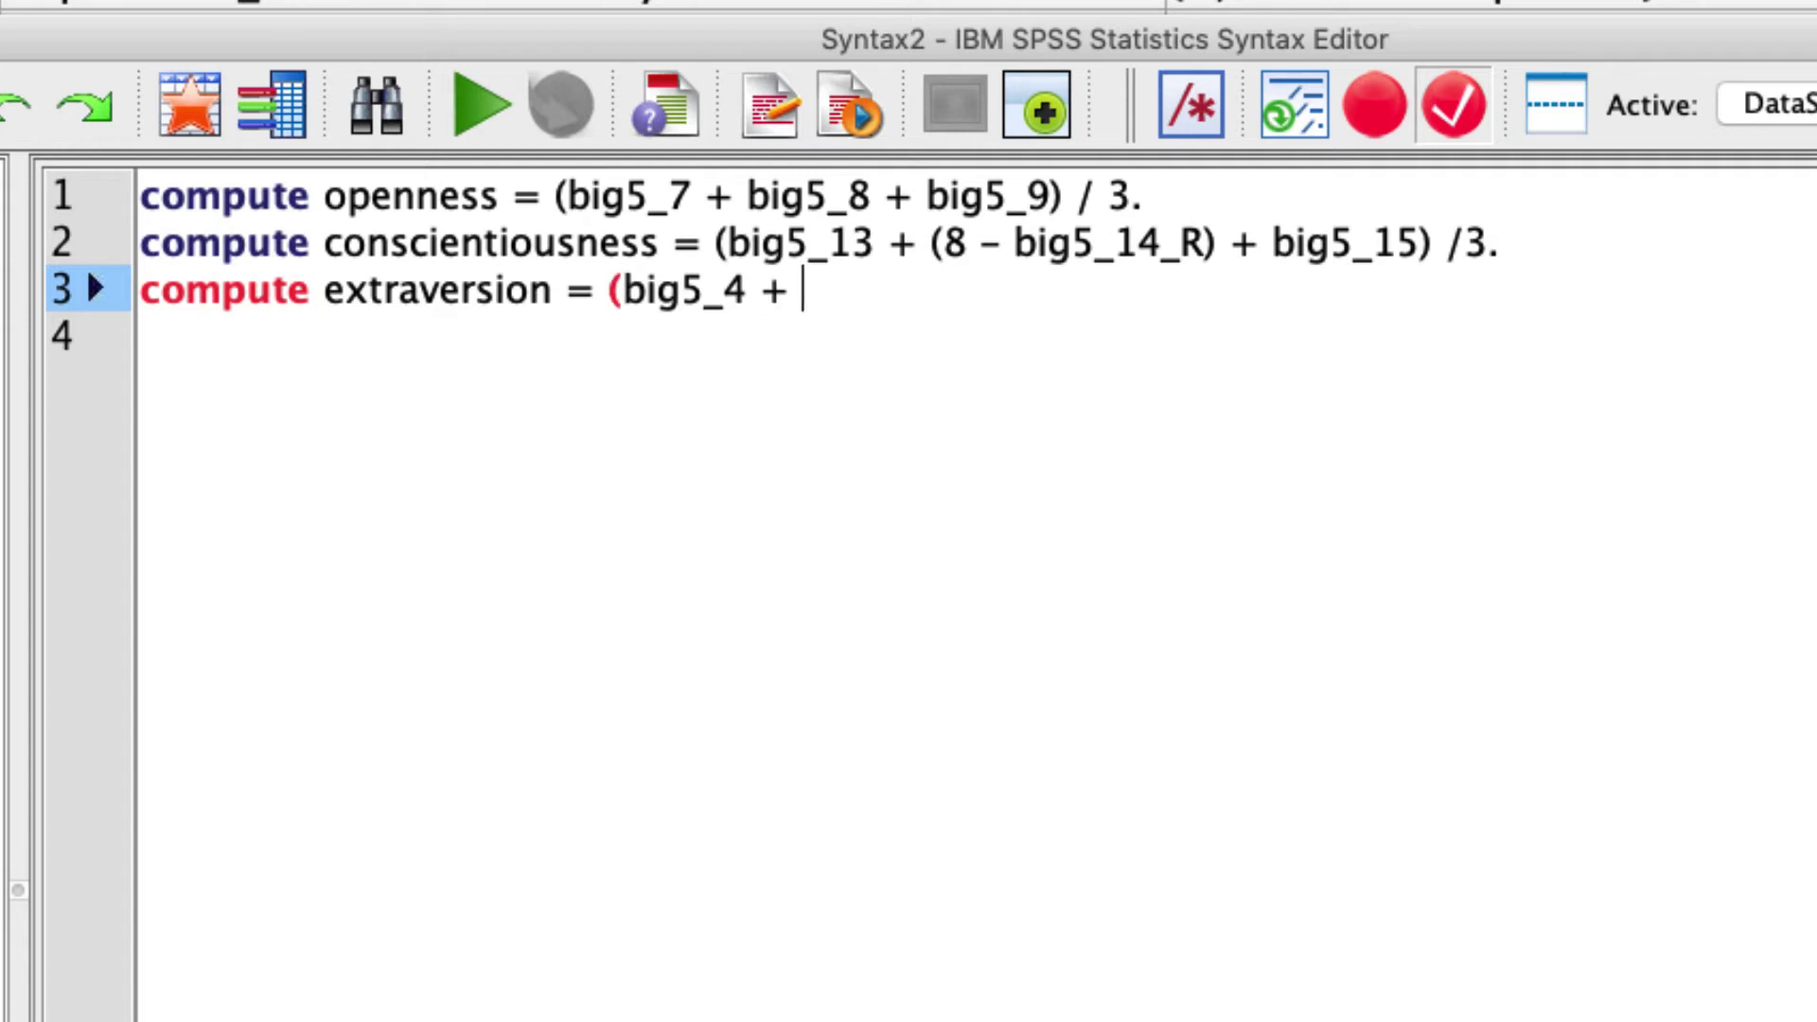
pyautogui.write('bif5_')
pyautogui.press('BackSpace')
pyautogui.press('BackSpace')
pyautogui.press('BackSpace')
pyautogui.write('g5_5')
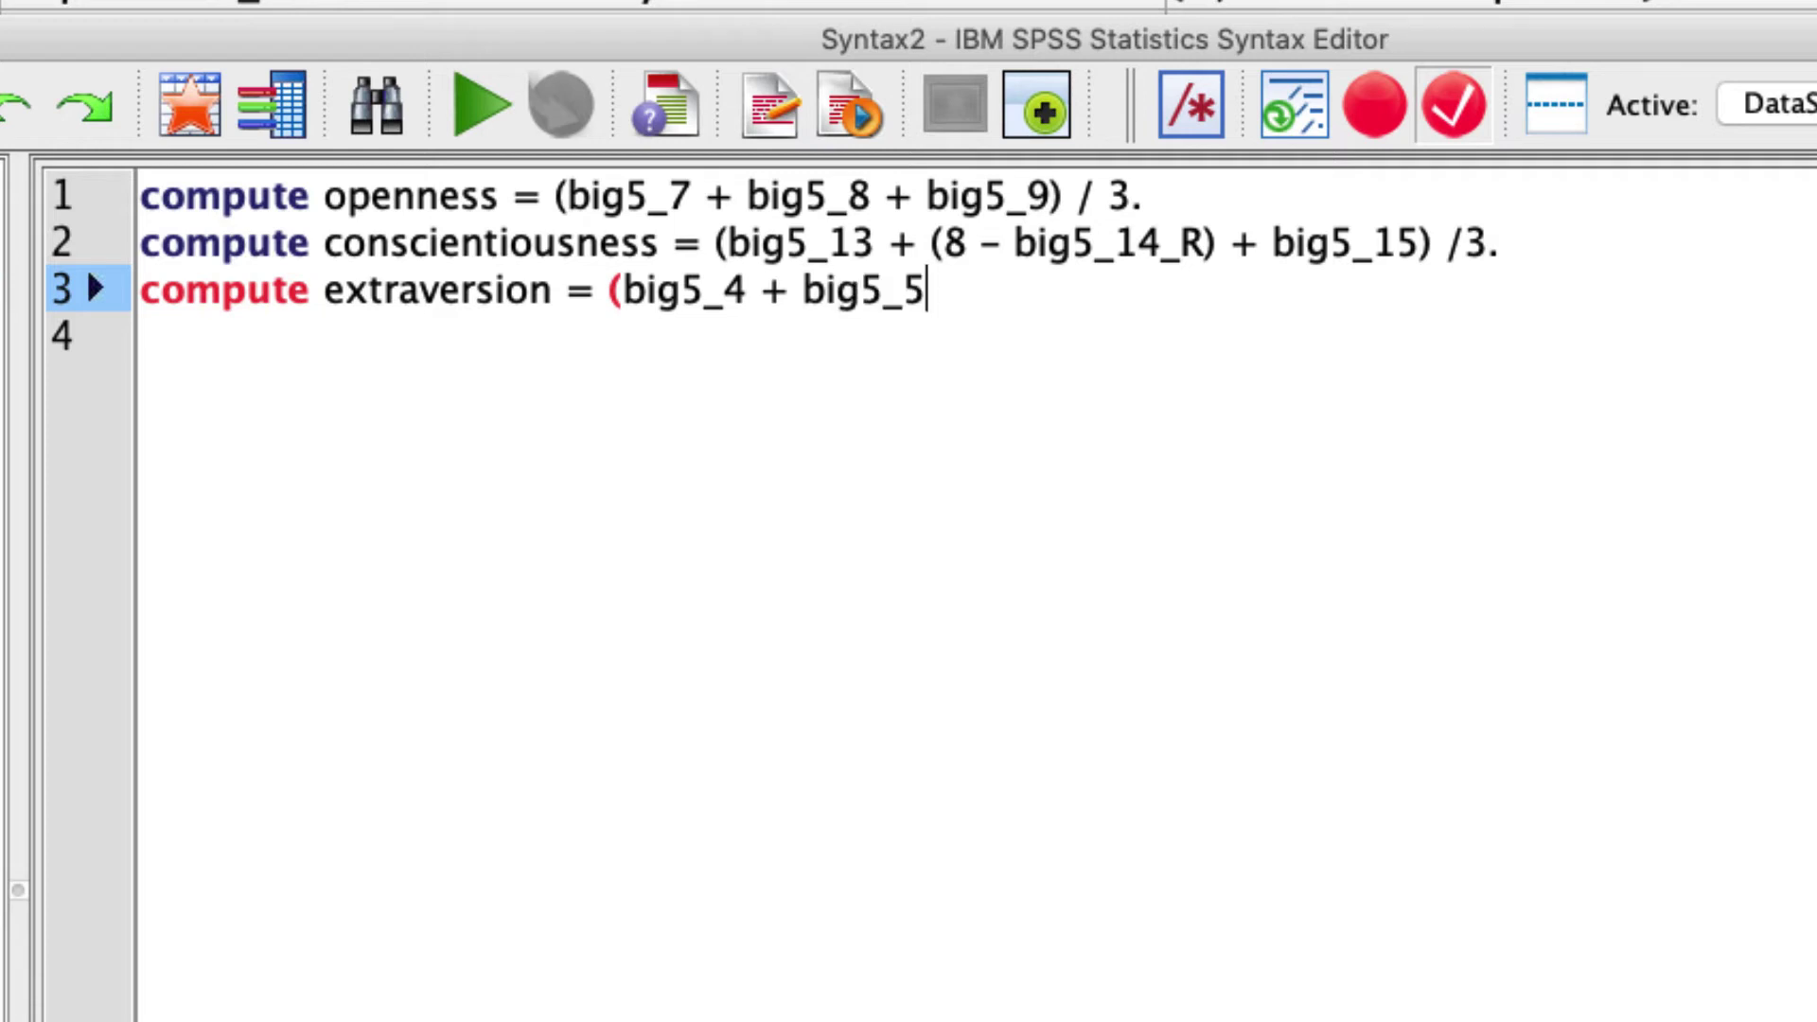
pyautogui.write(' + ')
pyautogui.write('(8')
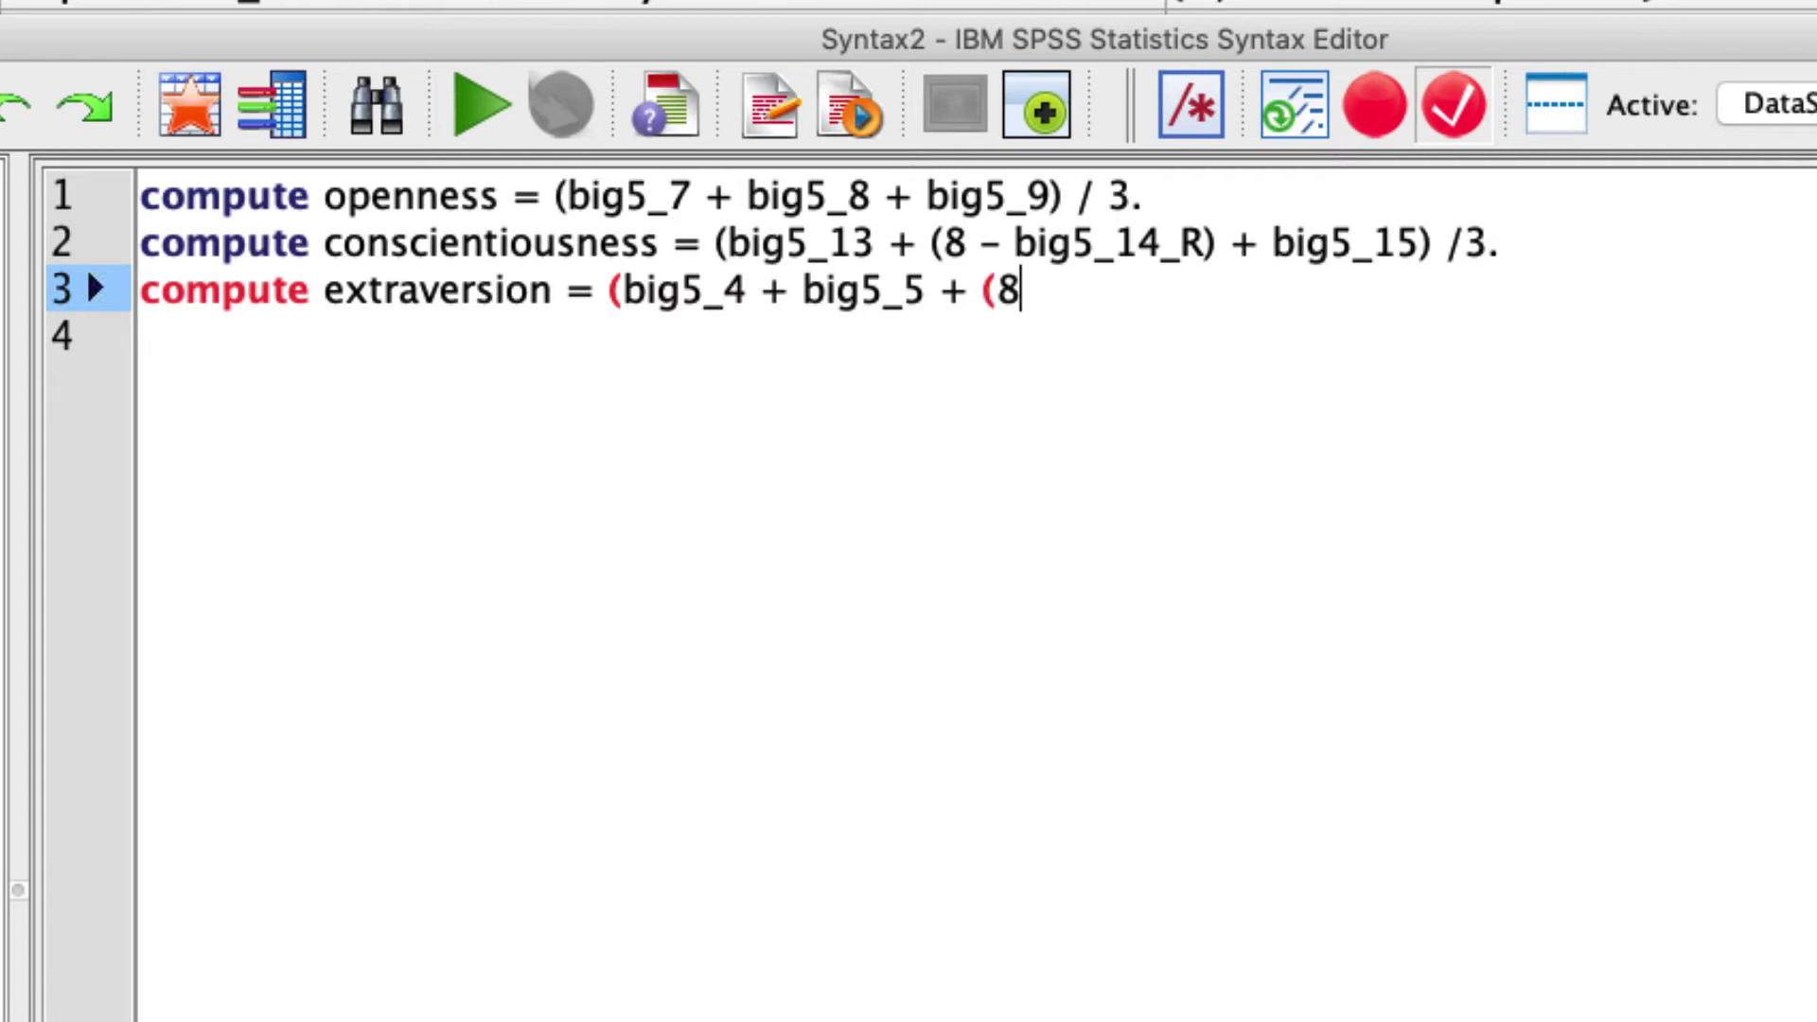
pyautogui.write(' - big5')
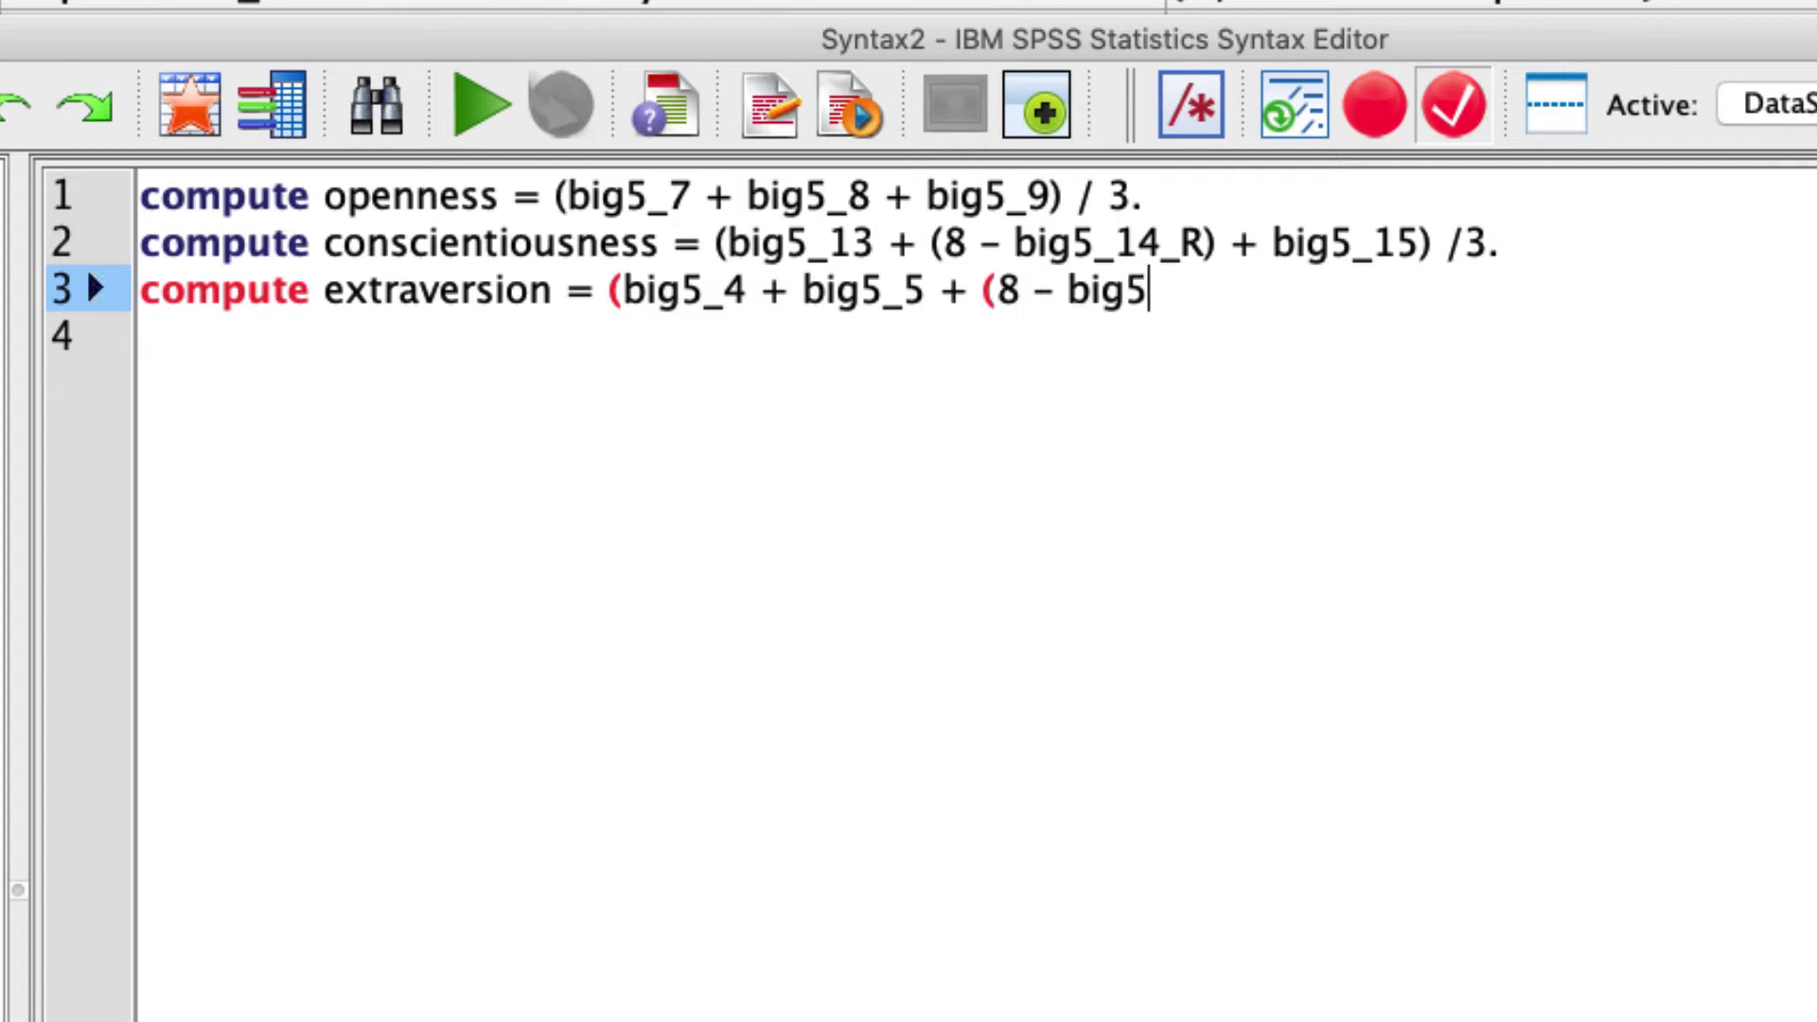
pyautogui.write('_6_R))')
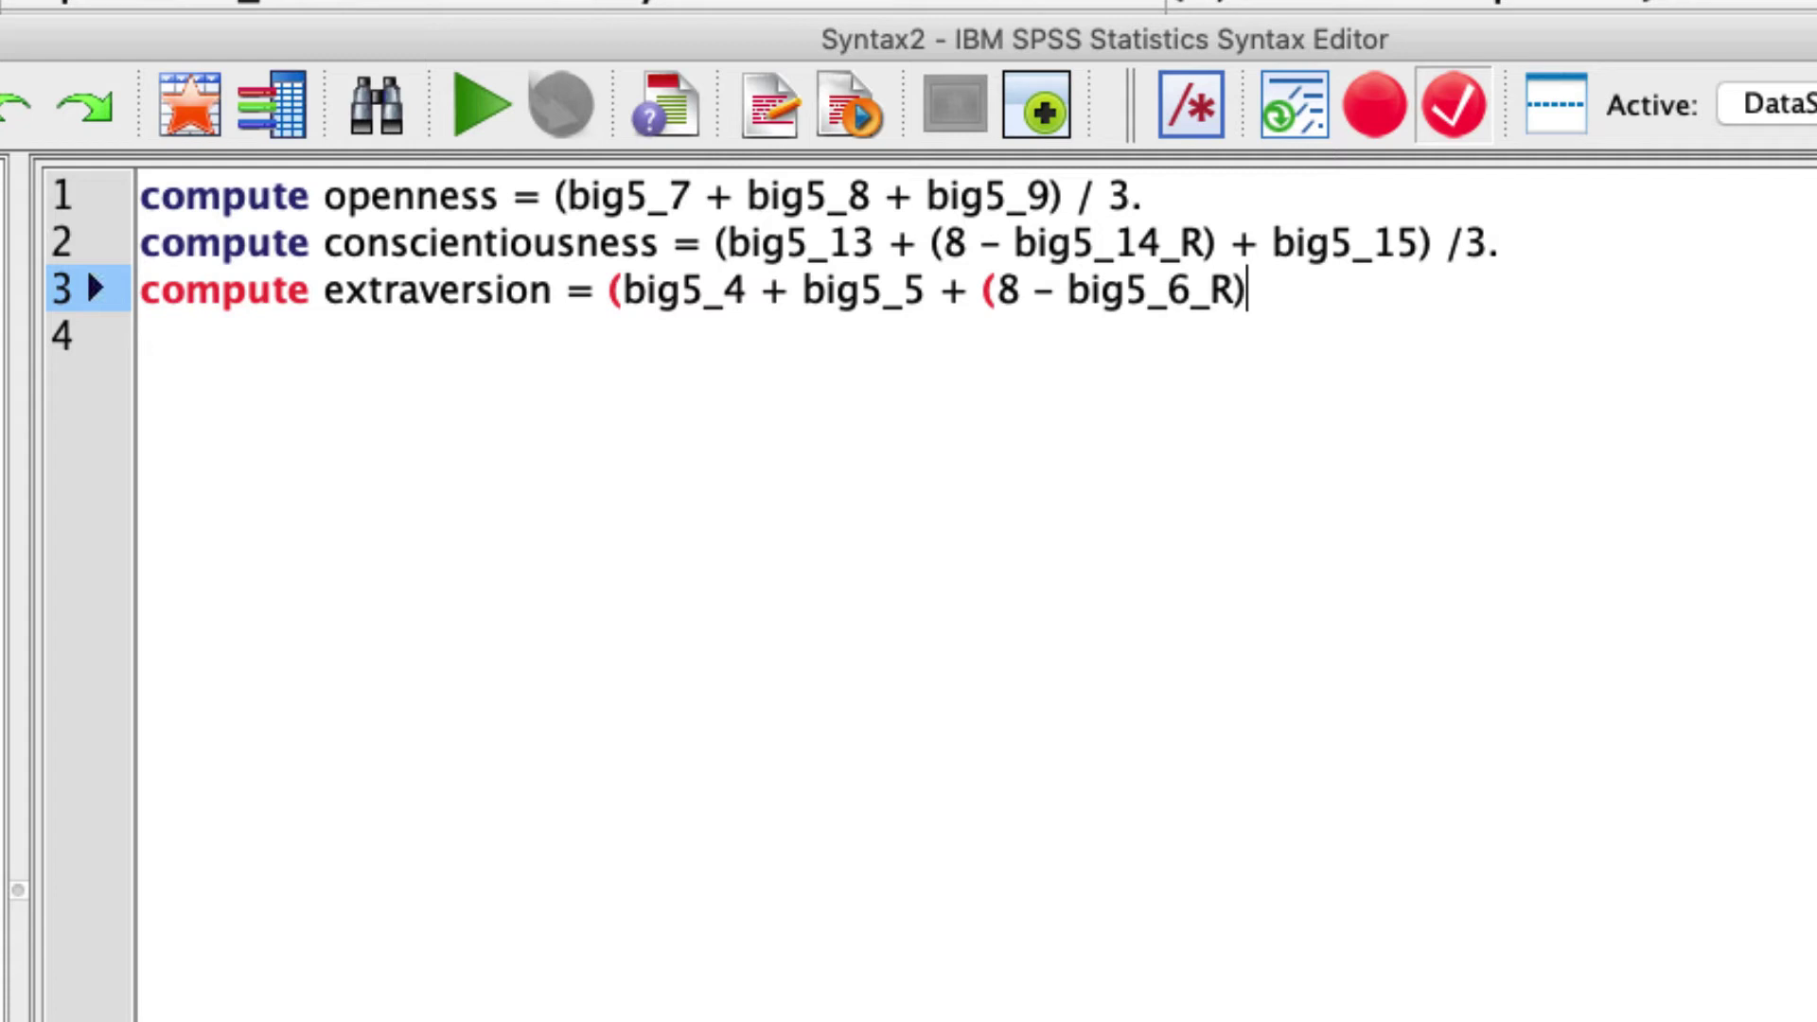
pyautogui.write(' / 3.')
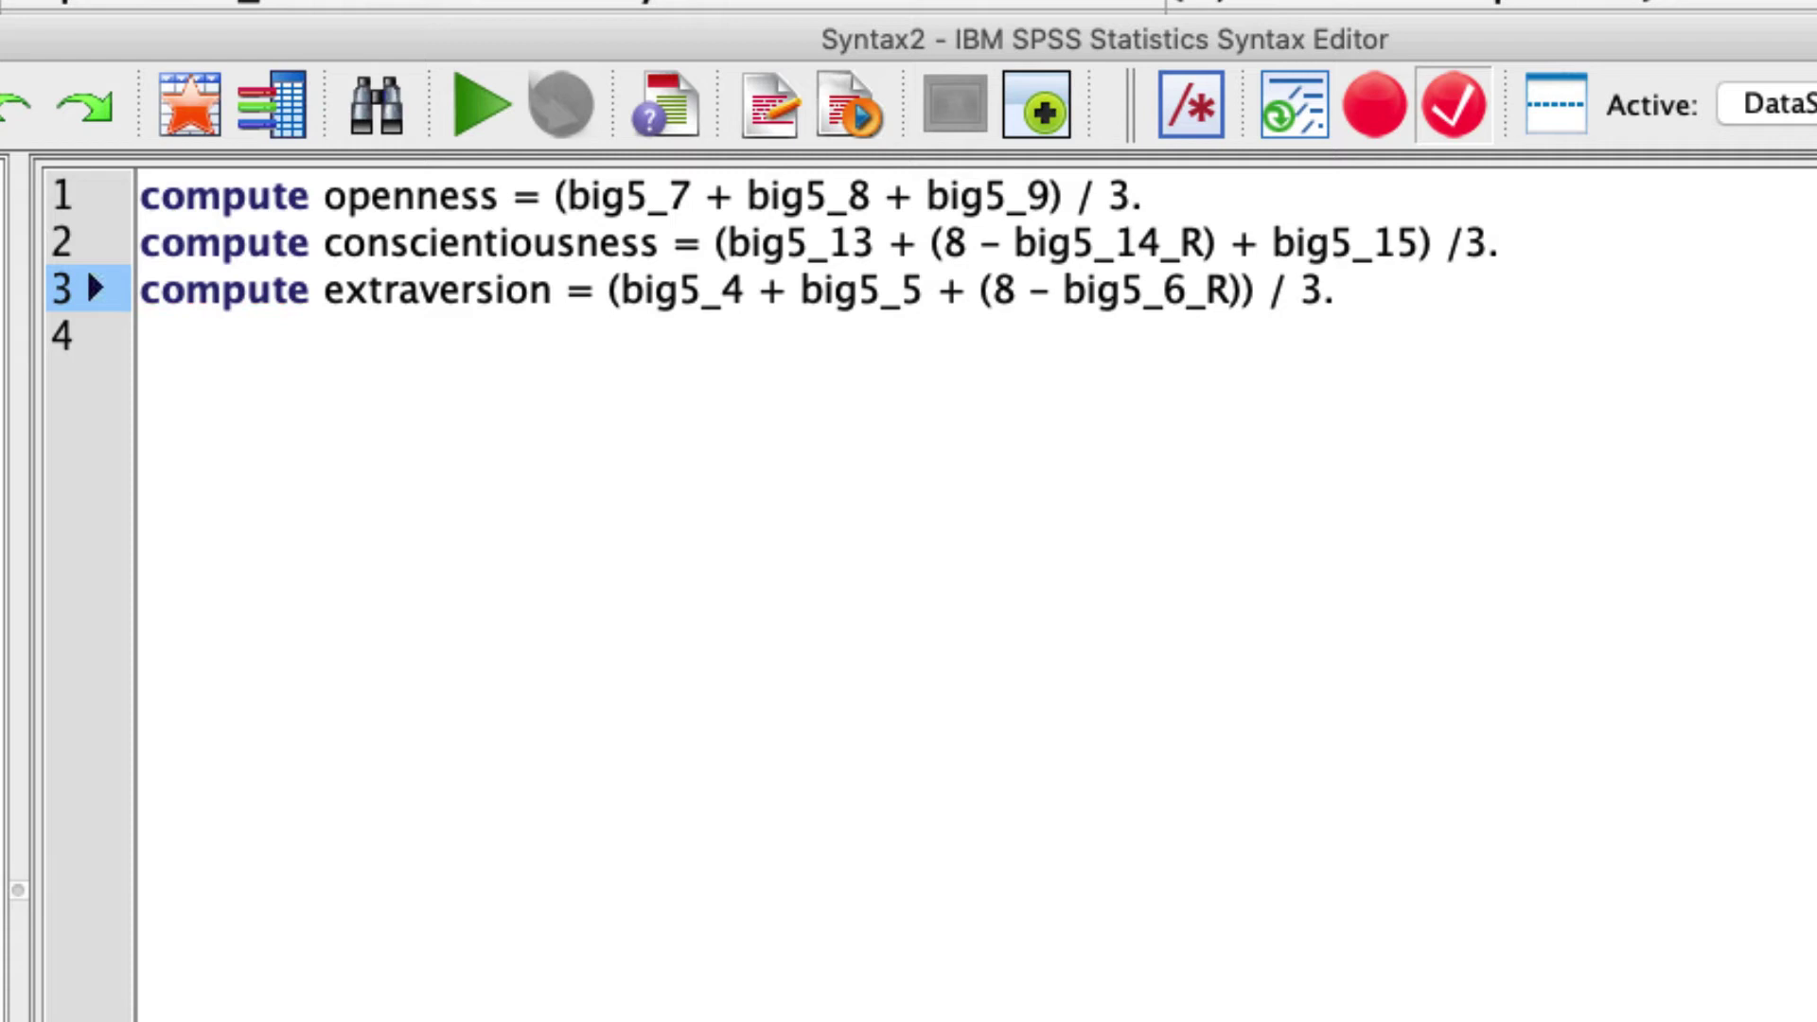
pyautogui.press('Return')
# Add line 4: compute agreeableness = ((8 - big5_10_R) + big5_11 + big5_12) / 3.
pyautogui.write('com')
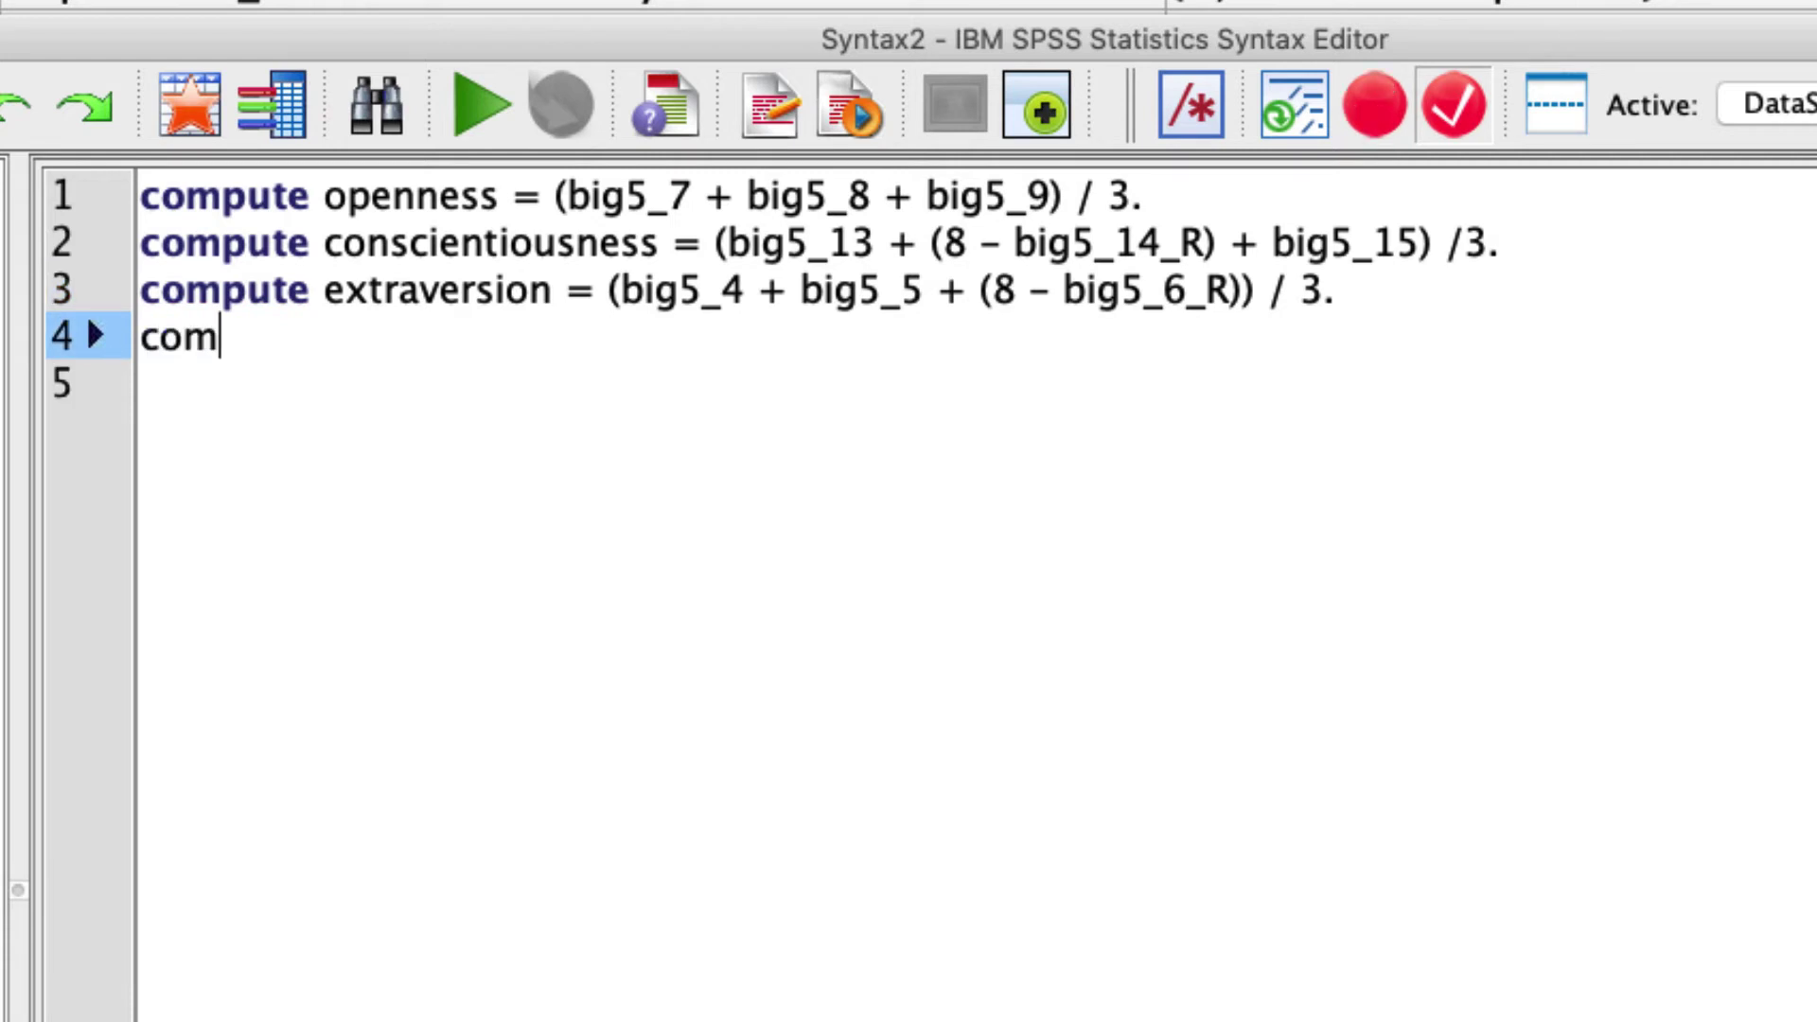
pyautogui.write('pute agreeablene')
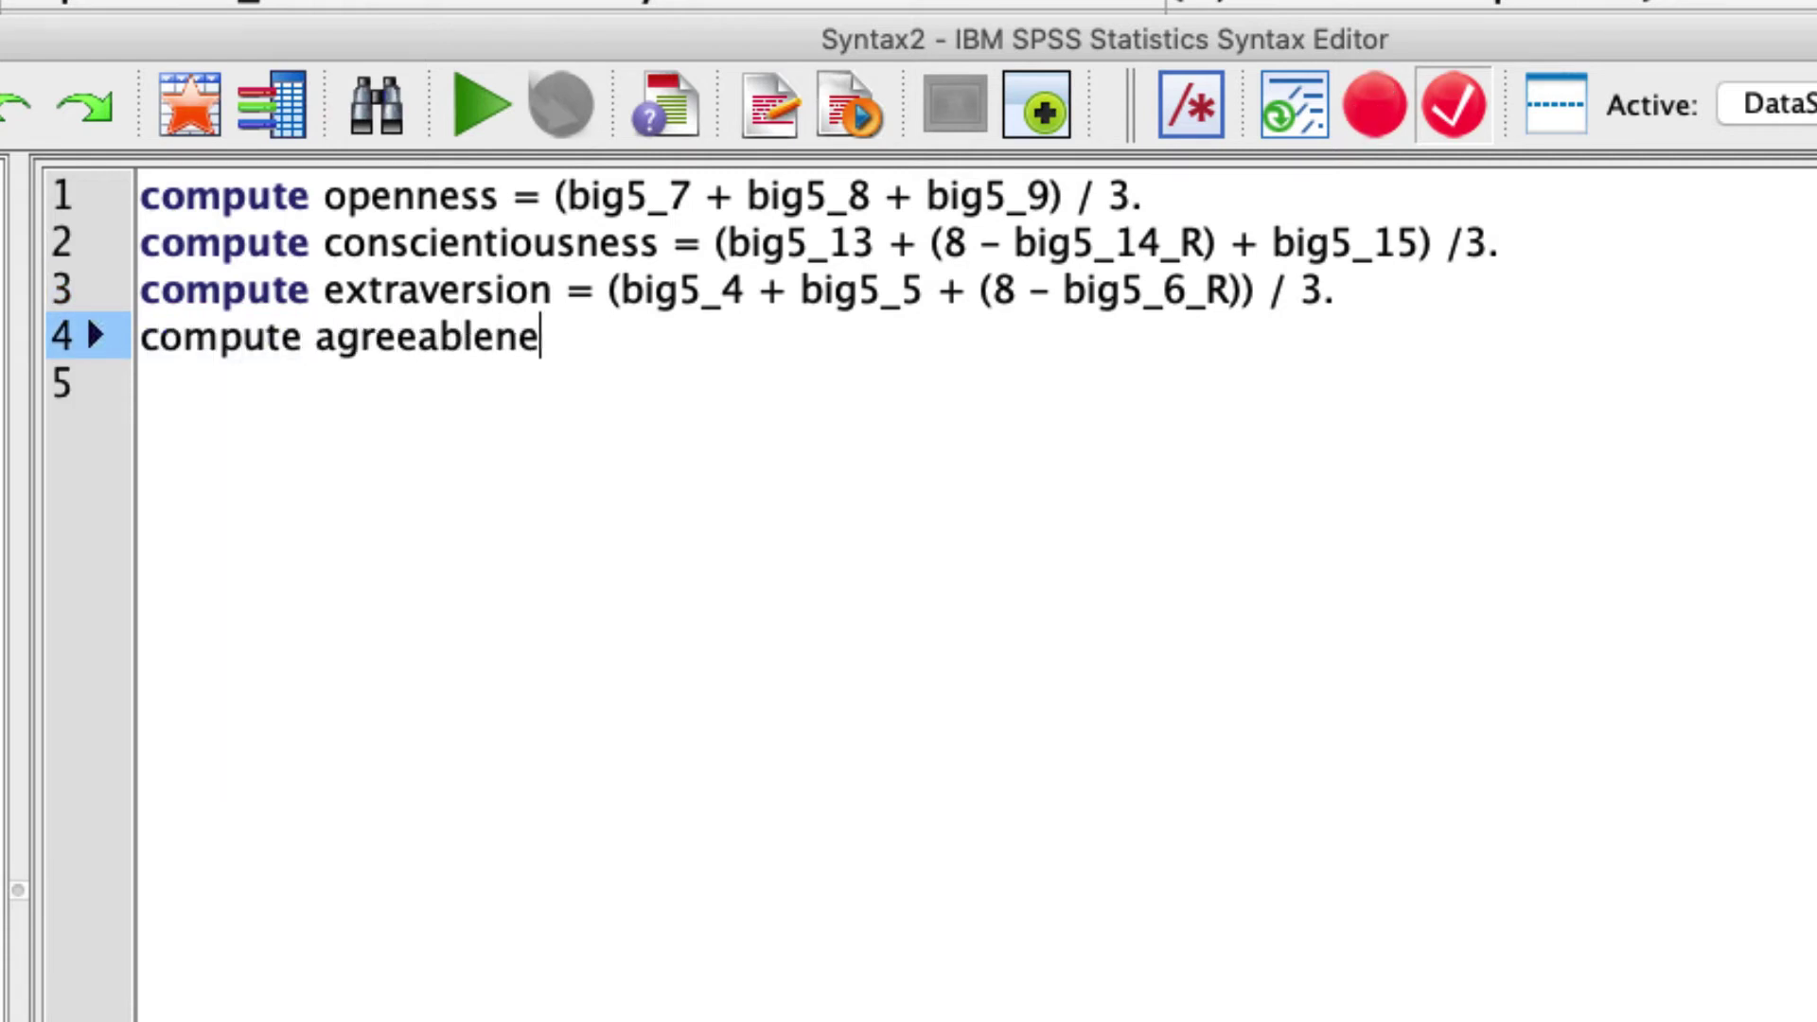
pyautogui.write('ss  = ')
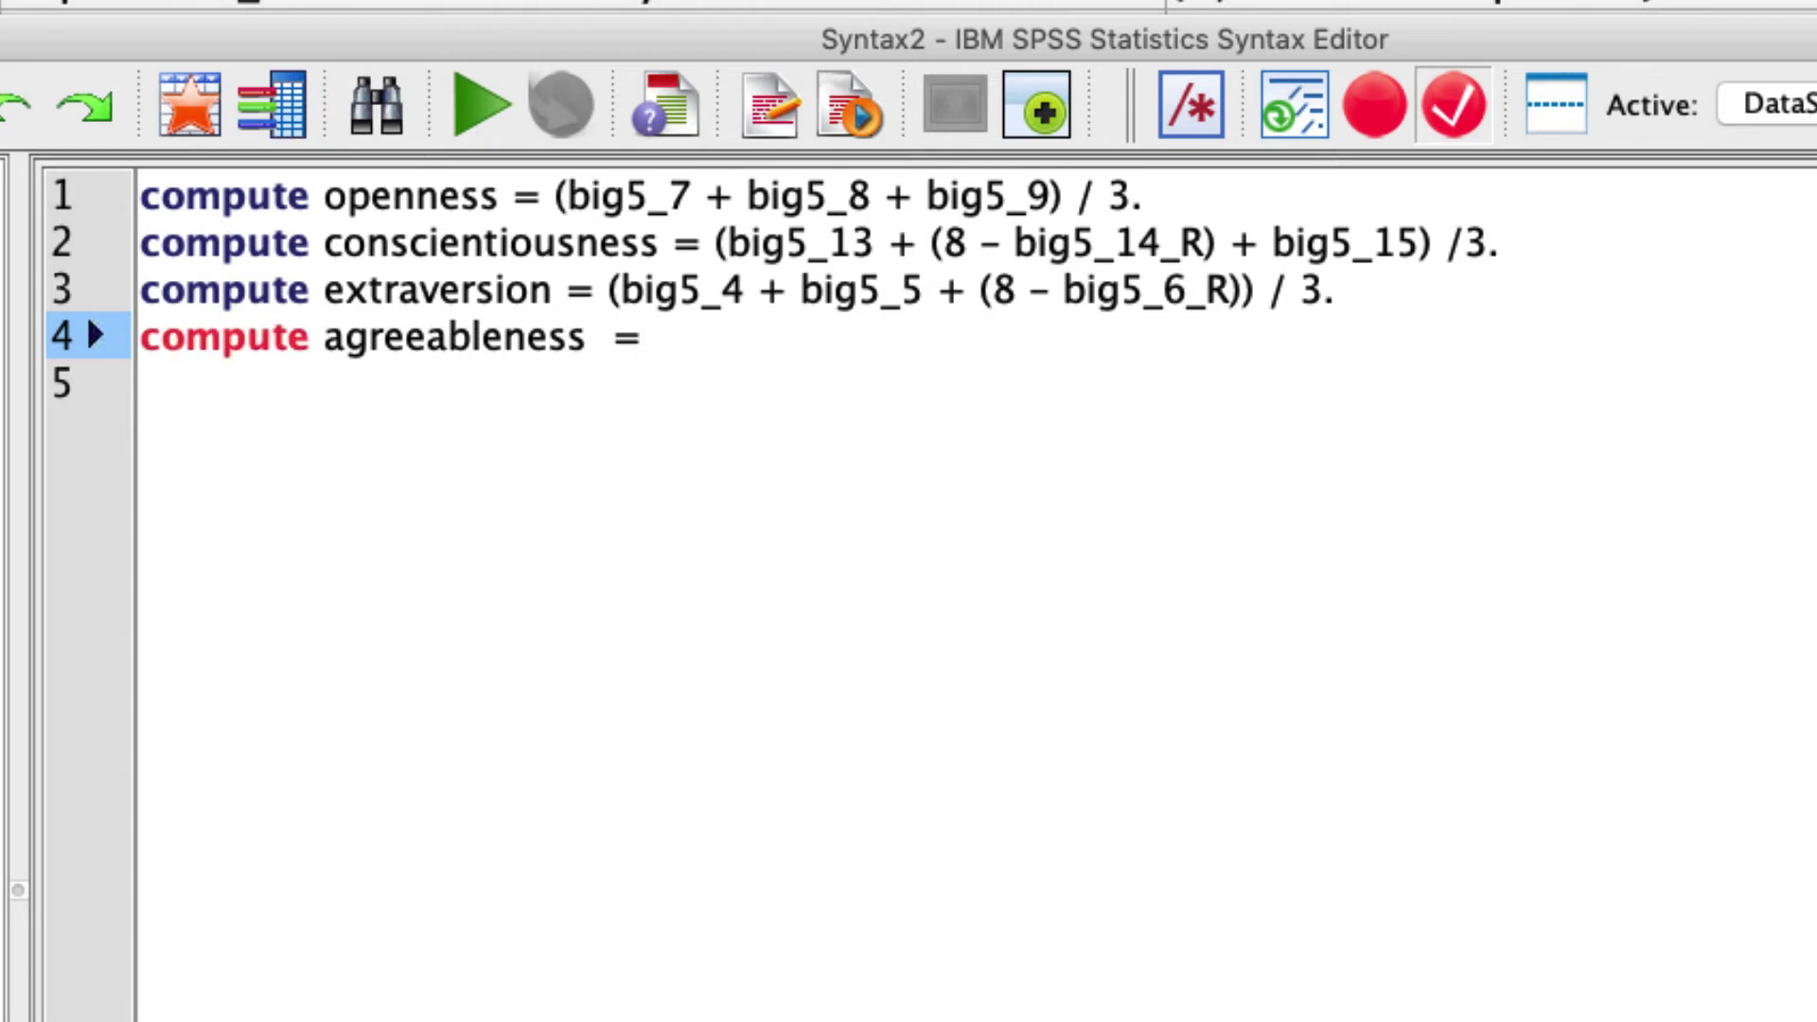
pyautogui.write('((8 - big5')
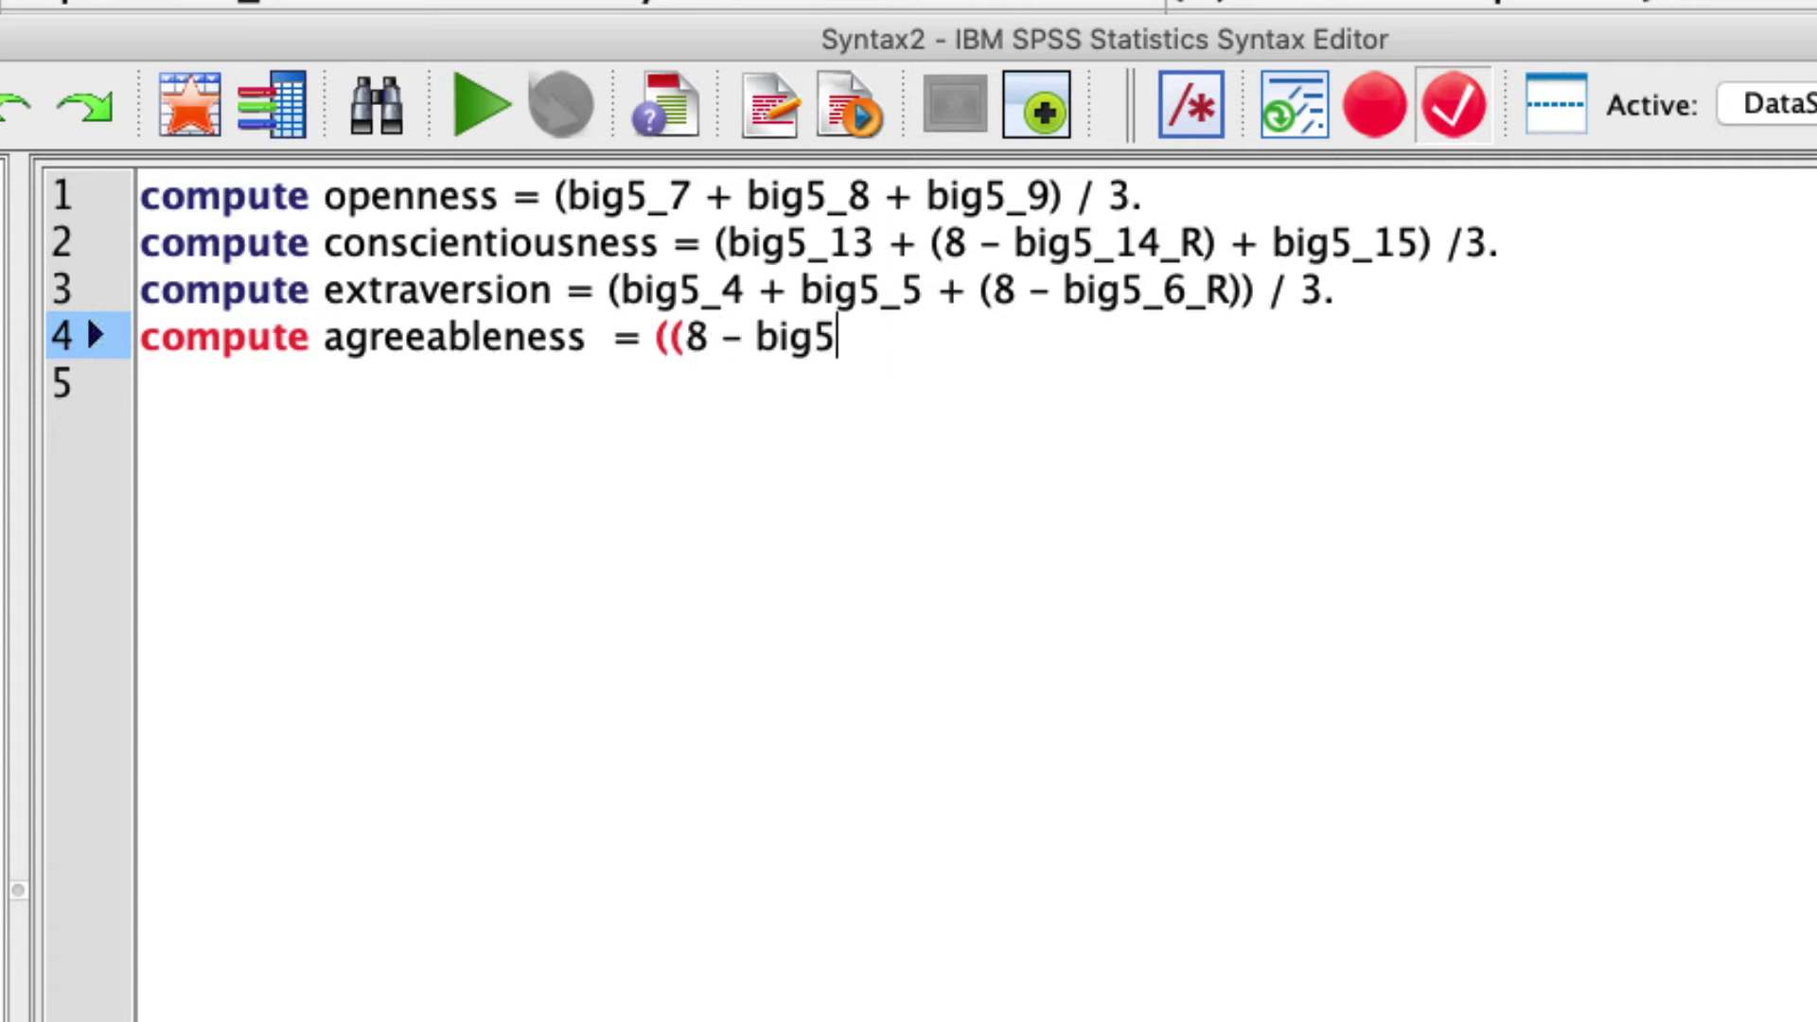
pyautogui.write('_10_R)')
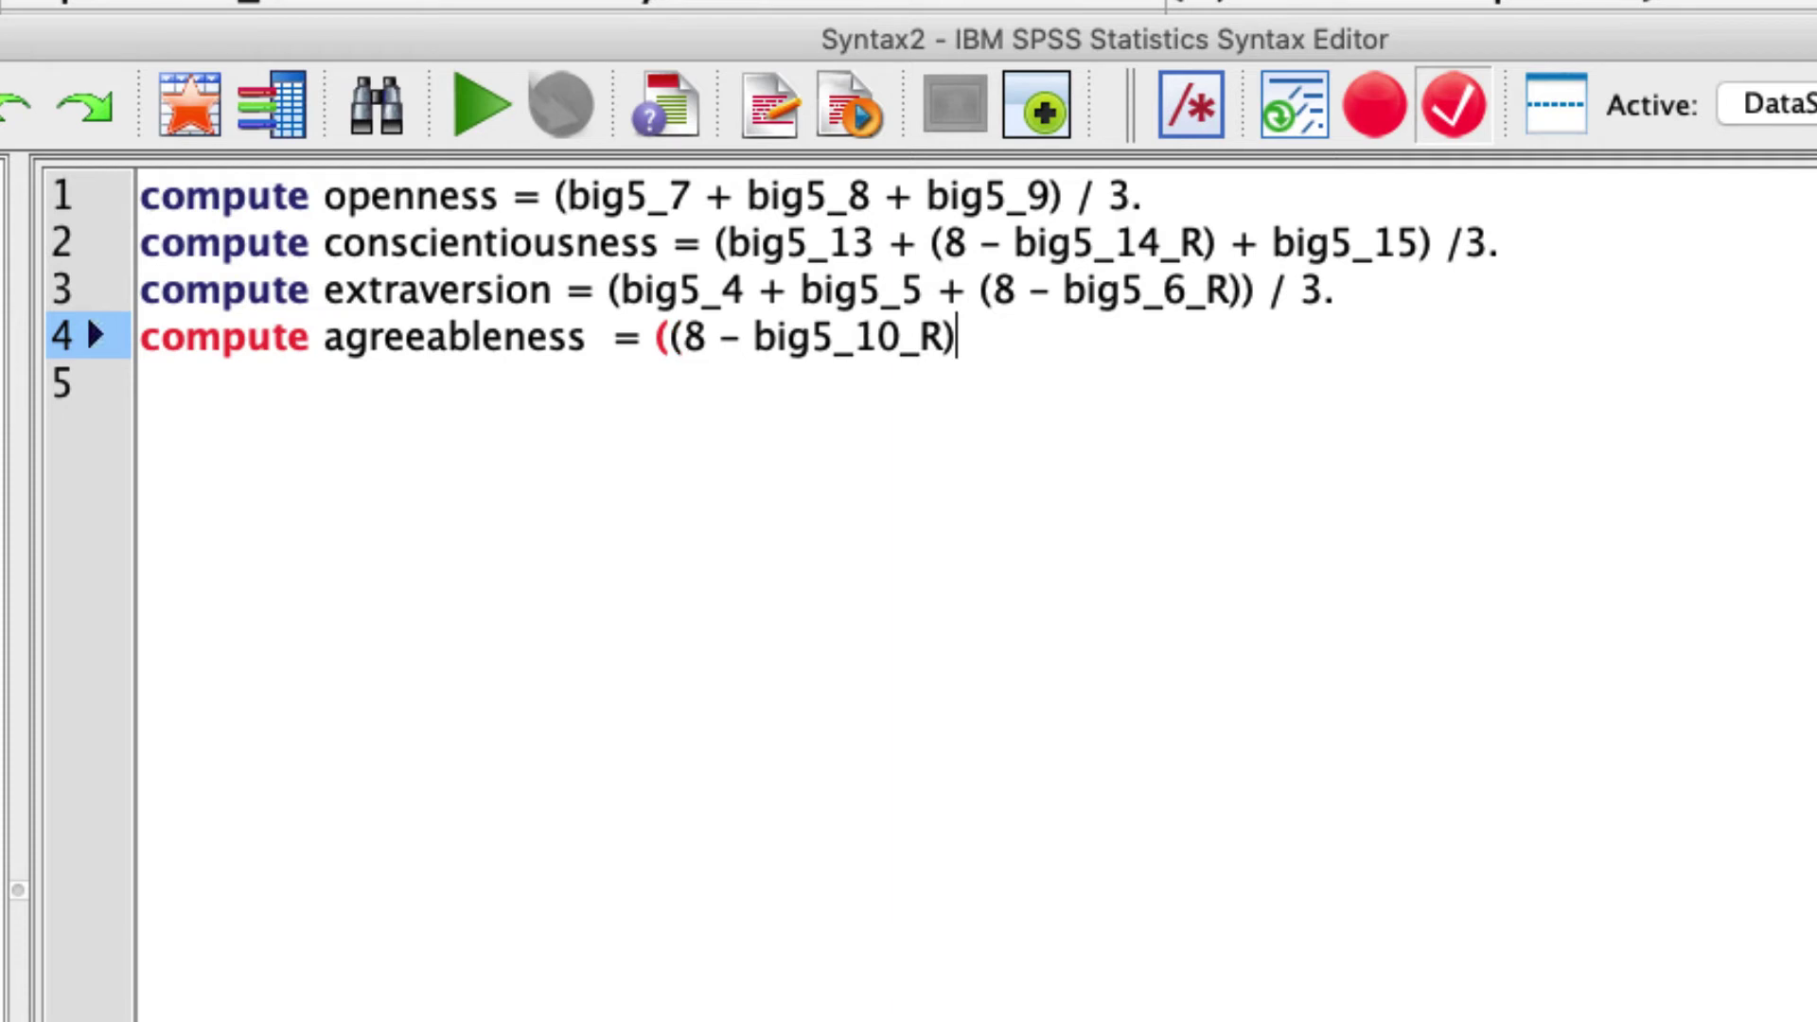
pyautogui.write(' + big5_')
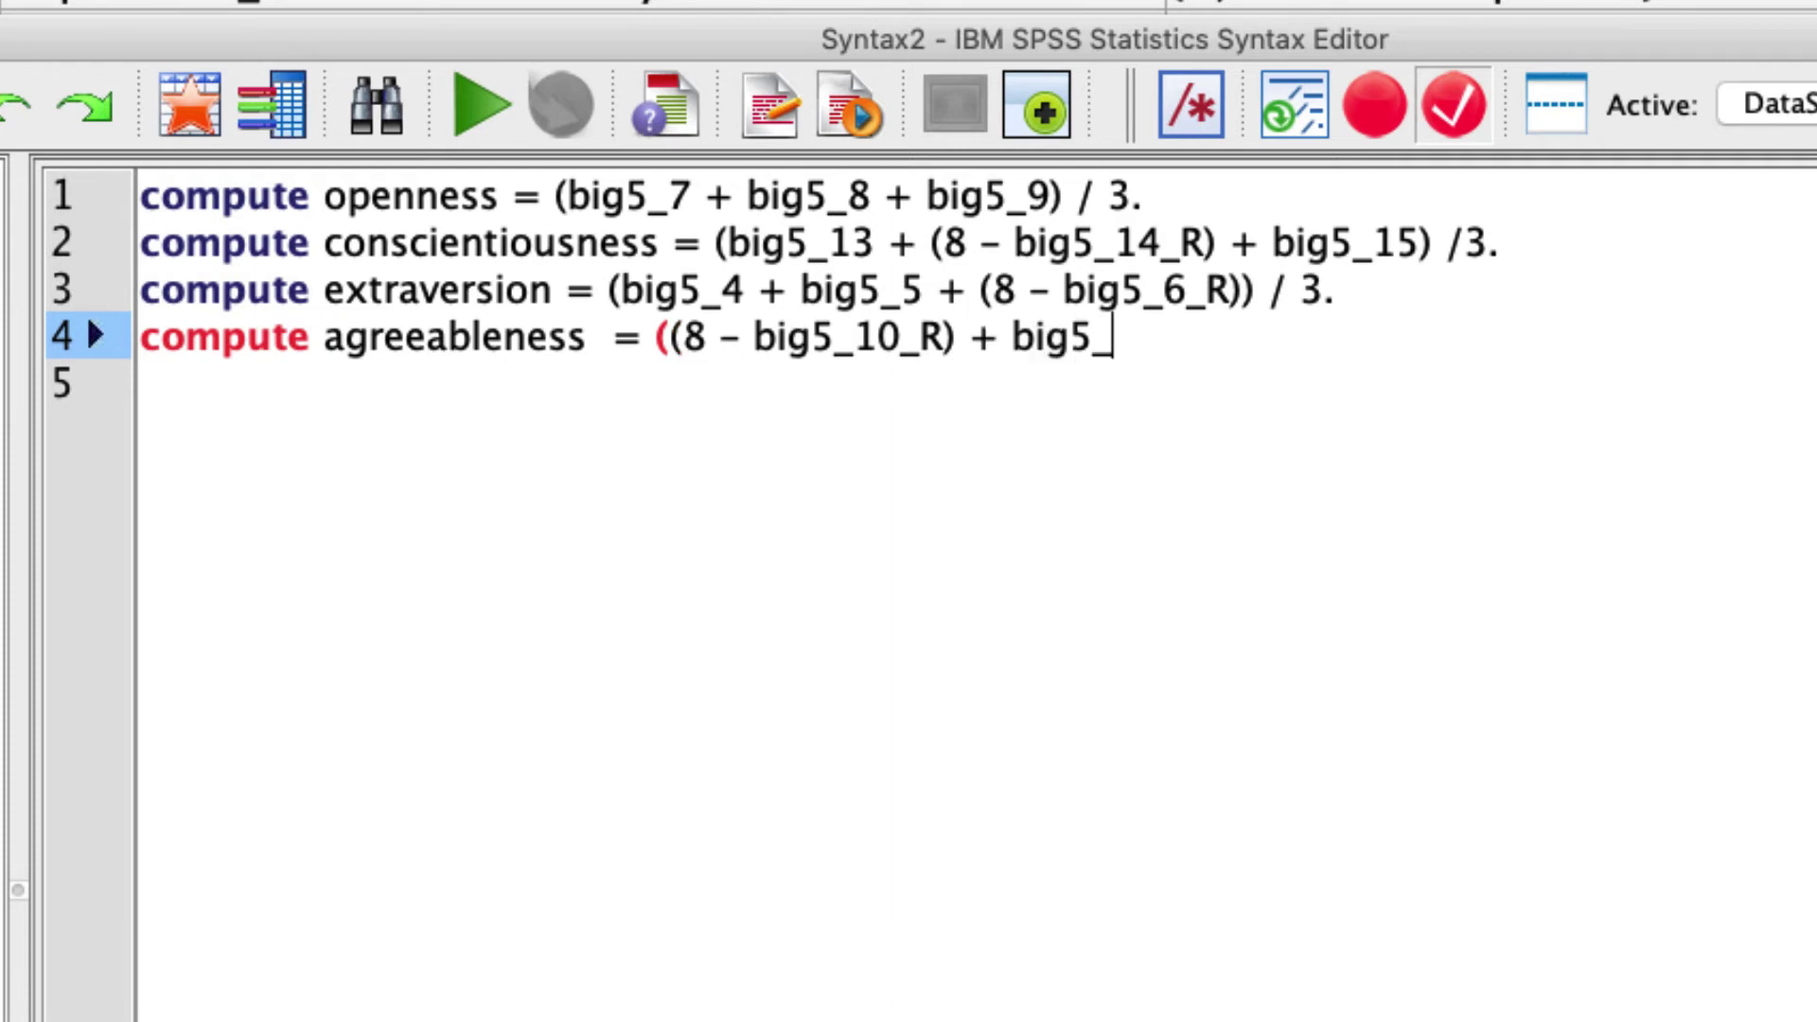
pyautogui.write('11 + big5')
pyautogui.write('_12) / ')
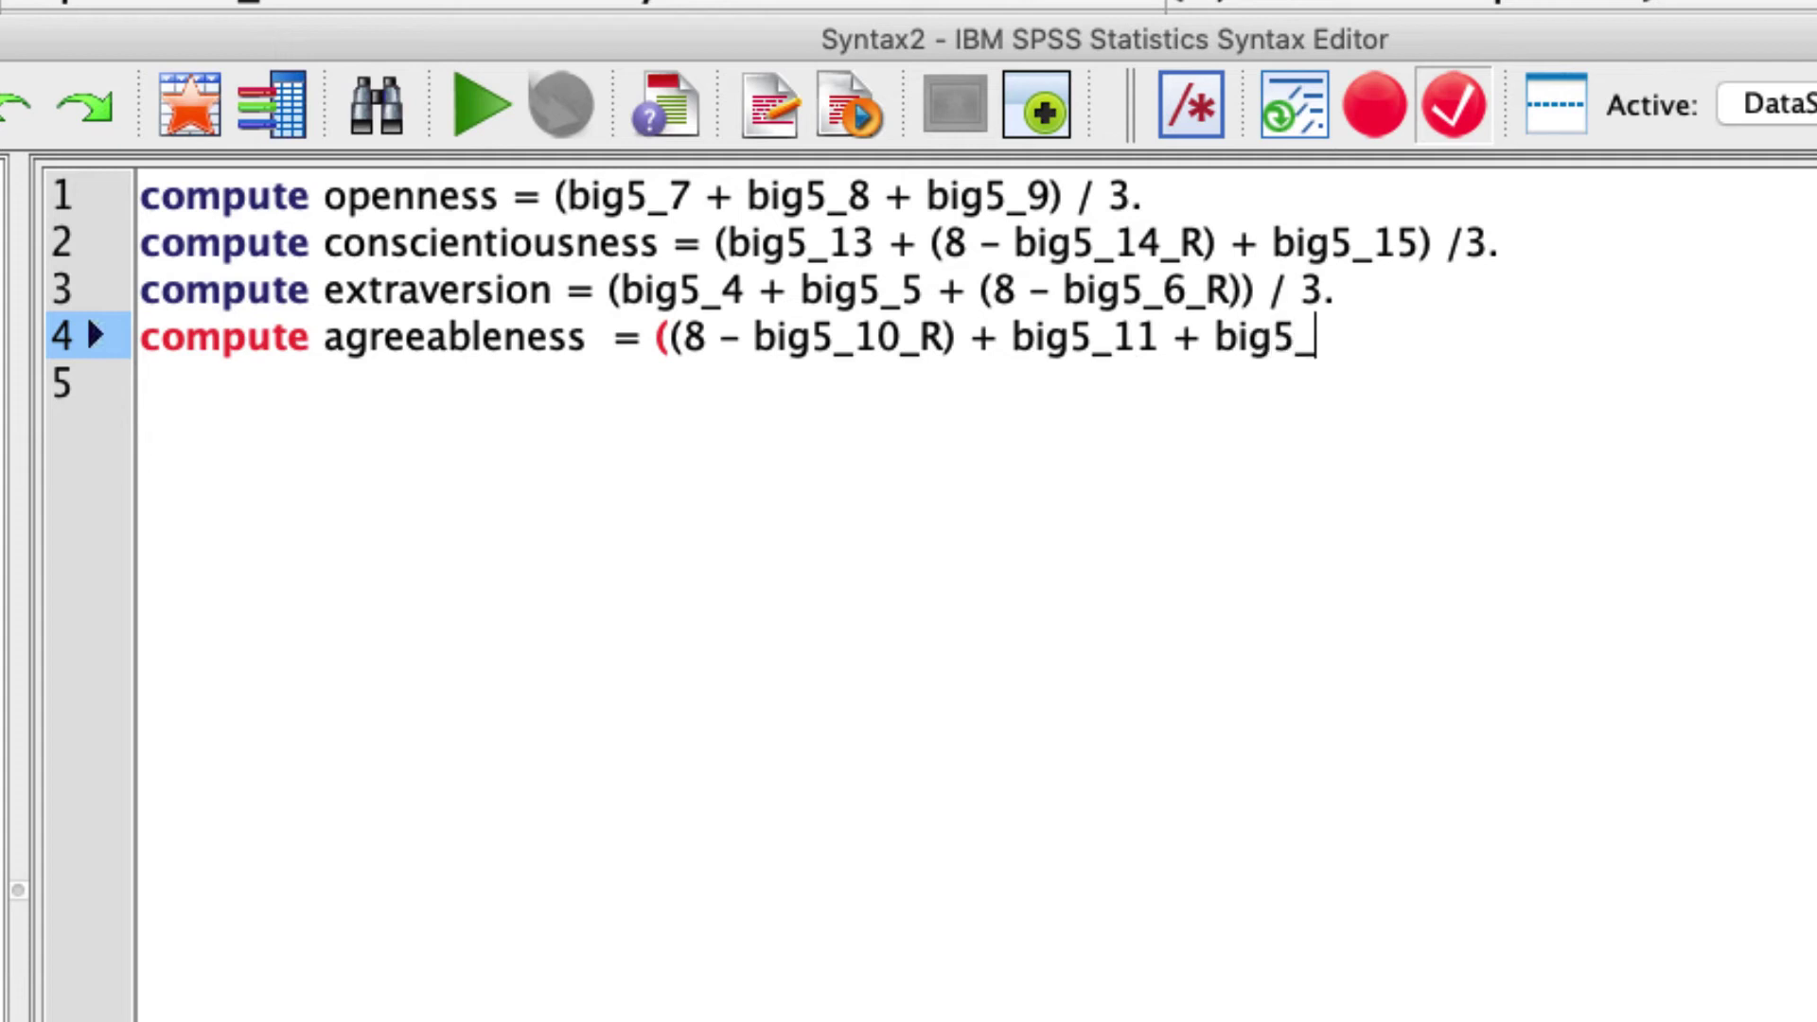
pyautogui.write('3.')
pyautogui.press('Return')
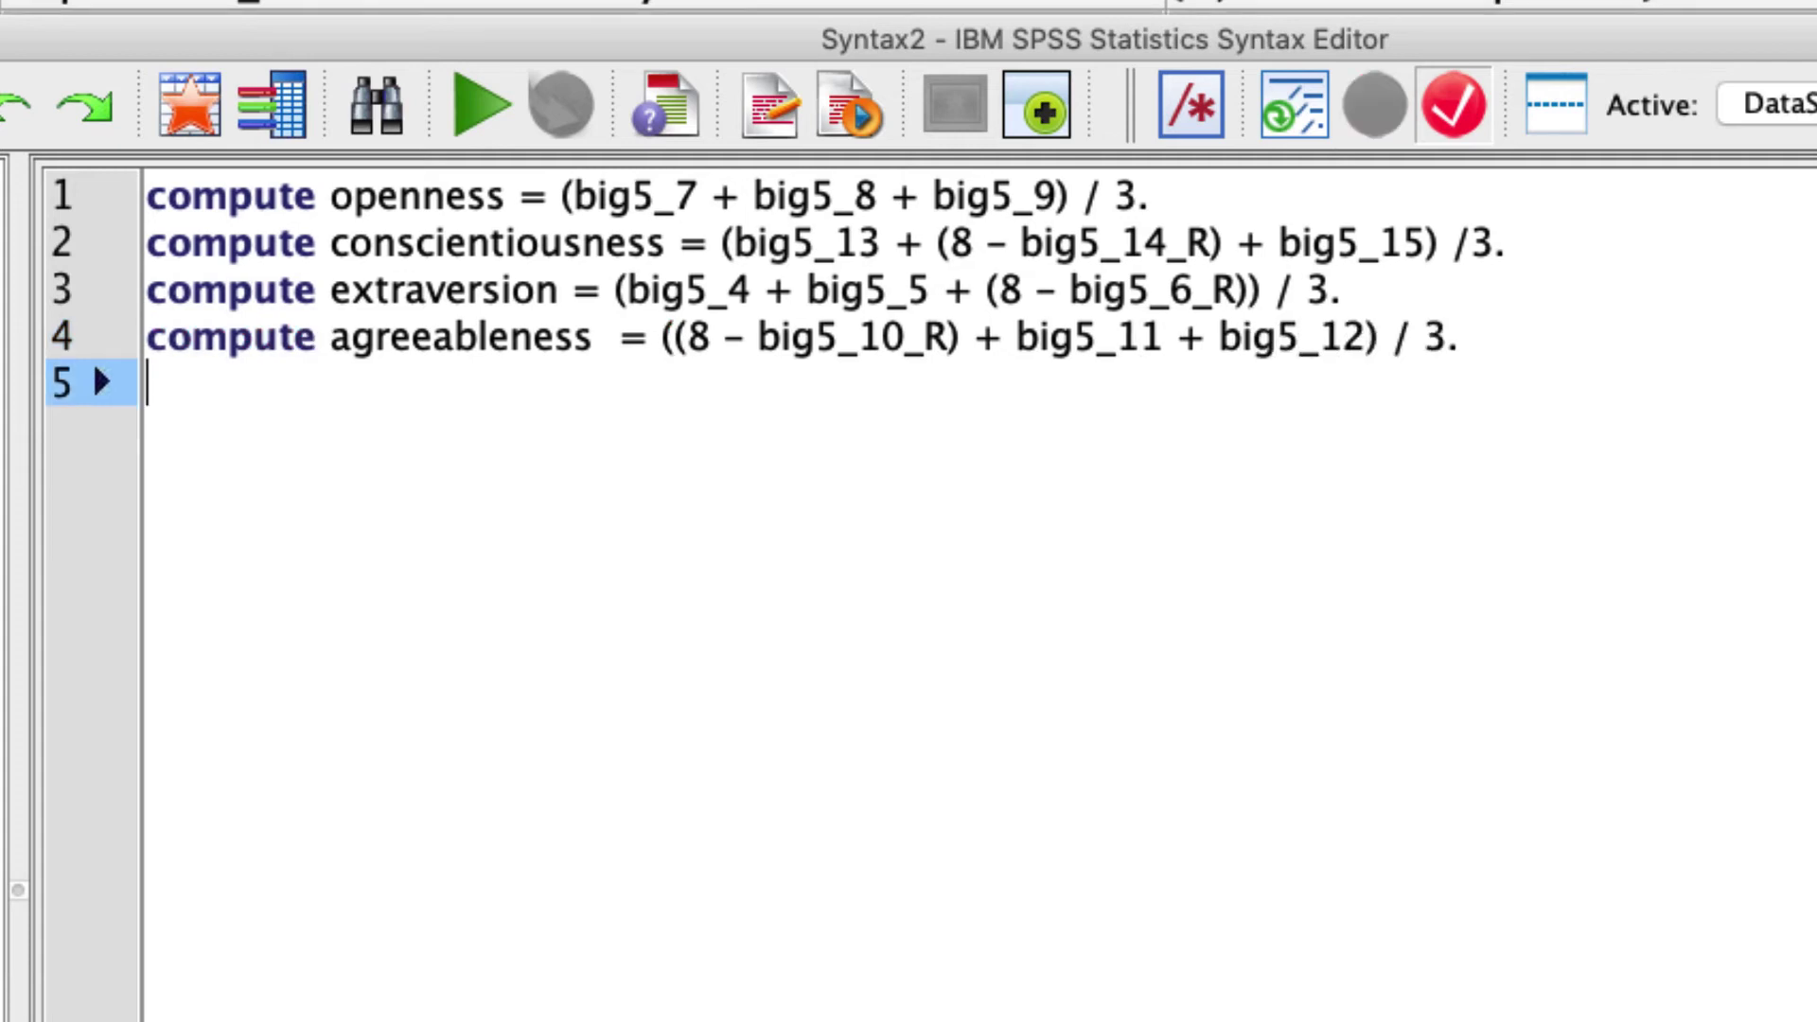
# Add line 5: compute neuroticism = (big5_1 + big5_2 + (8-big5_3_R)) / 3.
pyautogui.write('c')
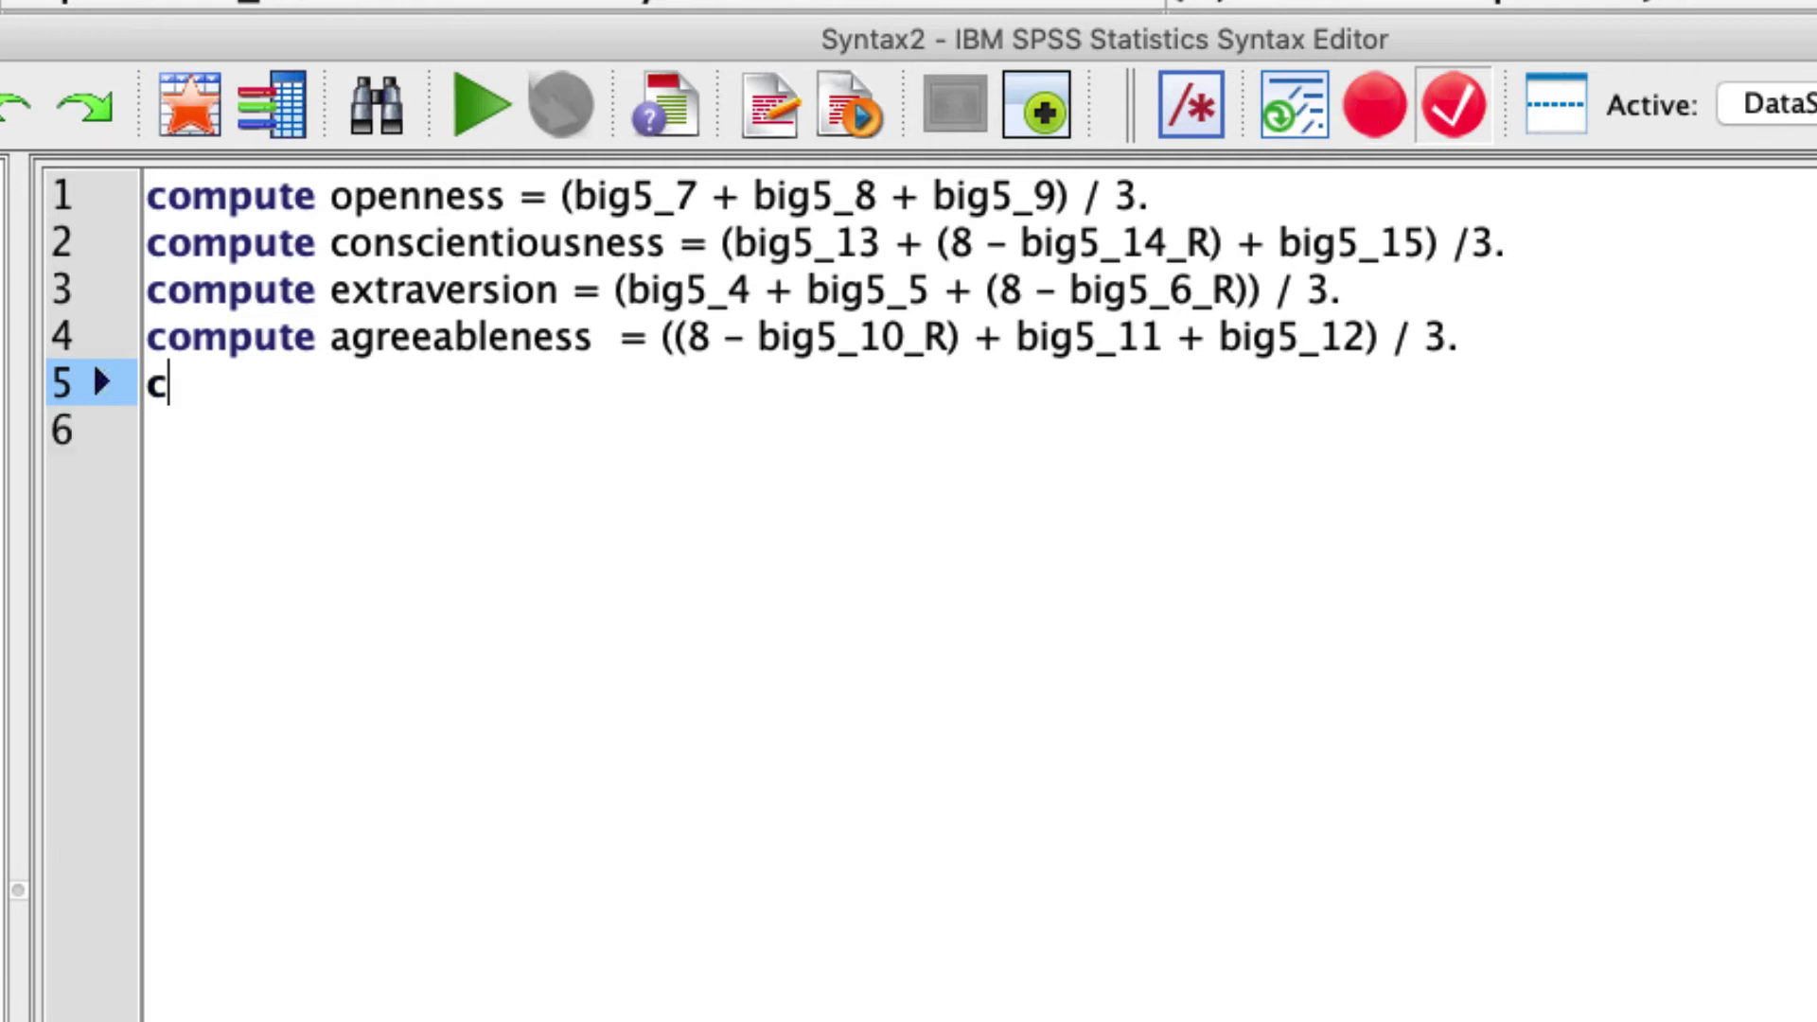
pyautogui.write('ompute neuroti')
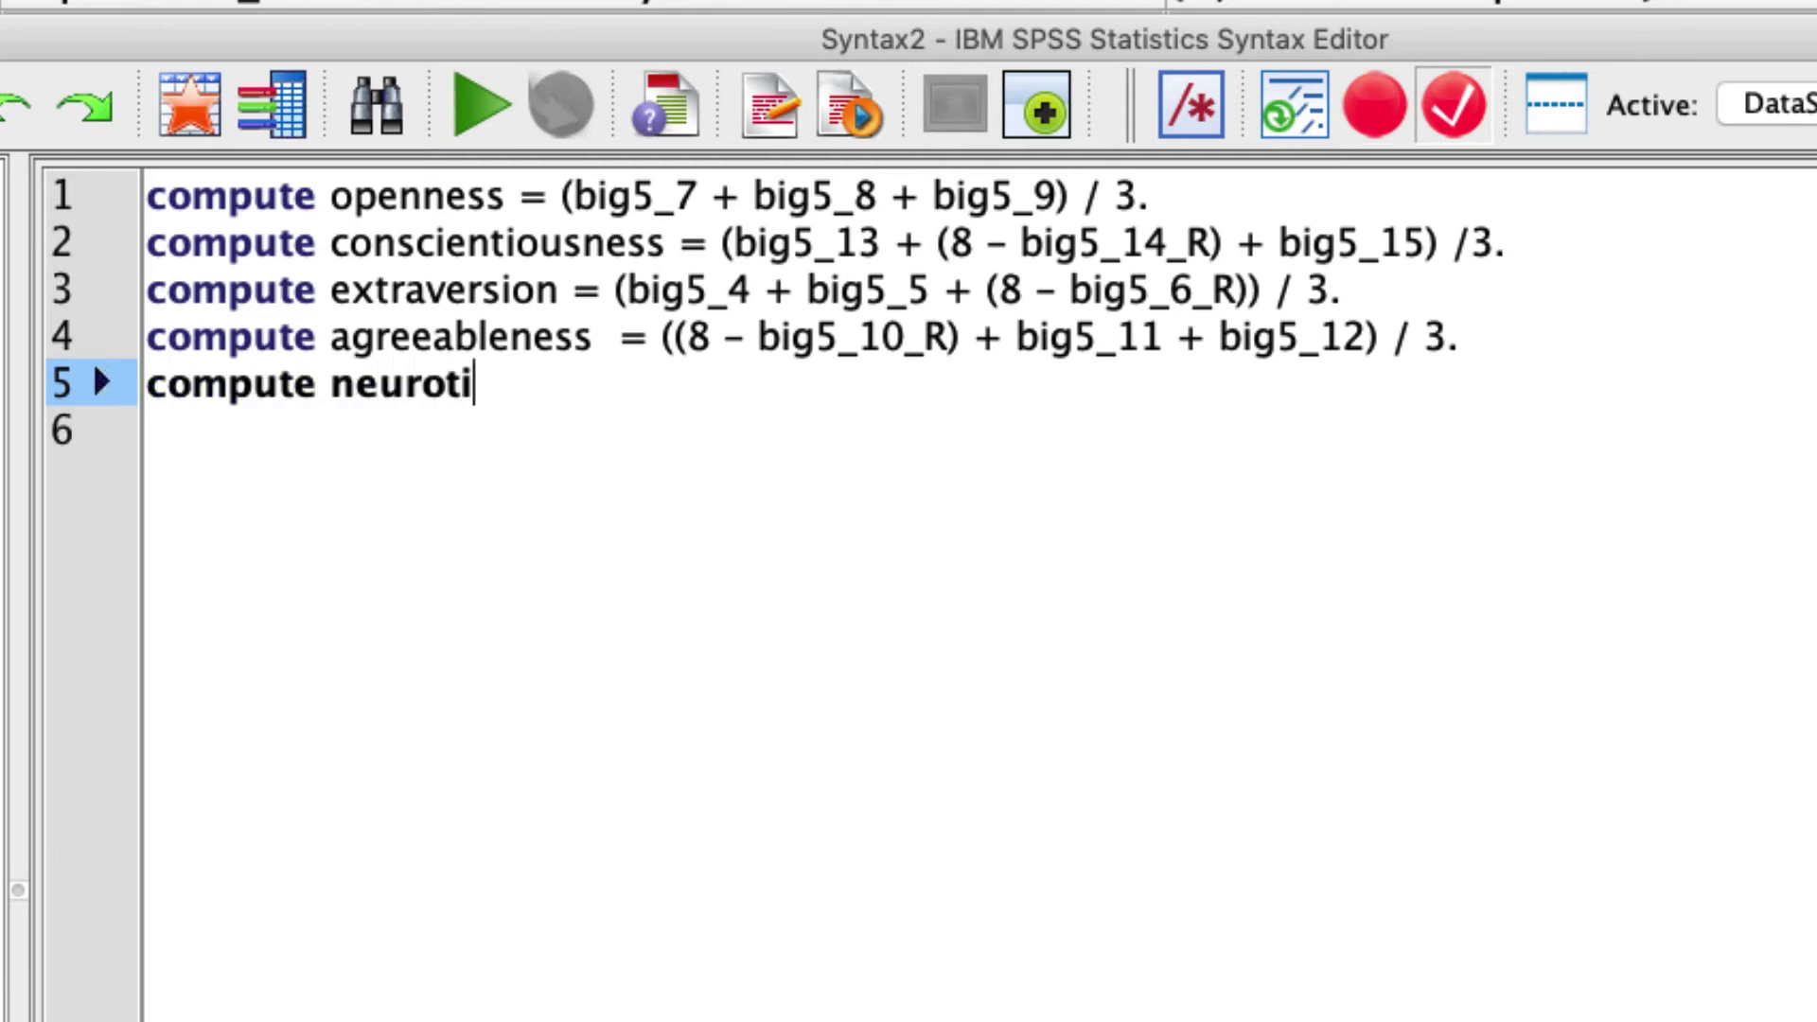
pyautogui.write('x')
pyautogui.press('BackSpace')
pyautogui.write('cism = ')
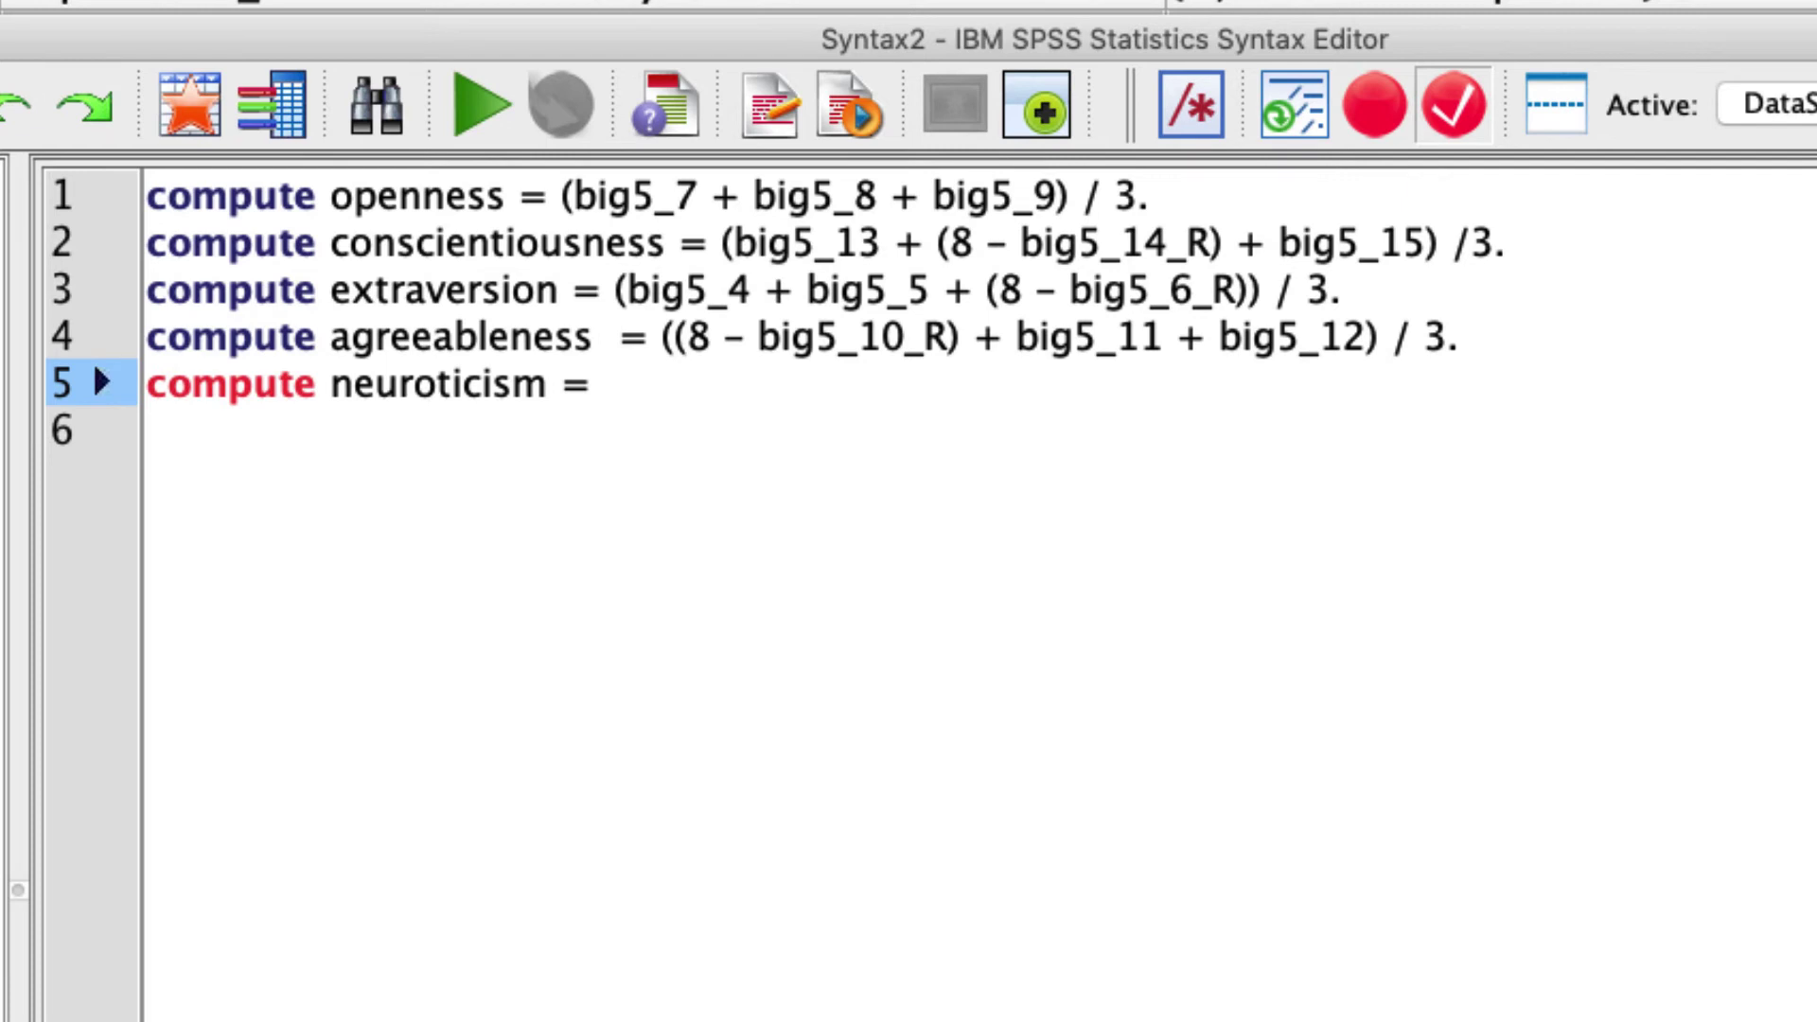
pyautogui.write('(big5')
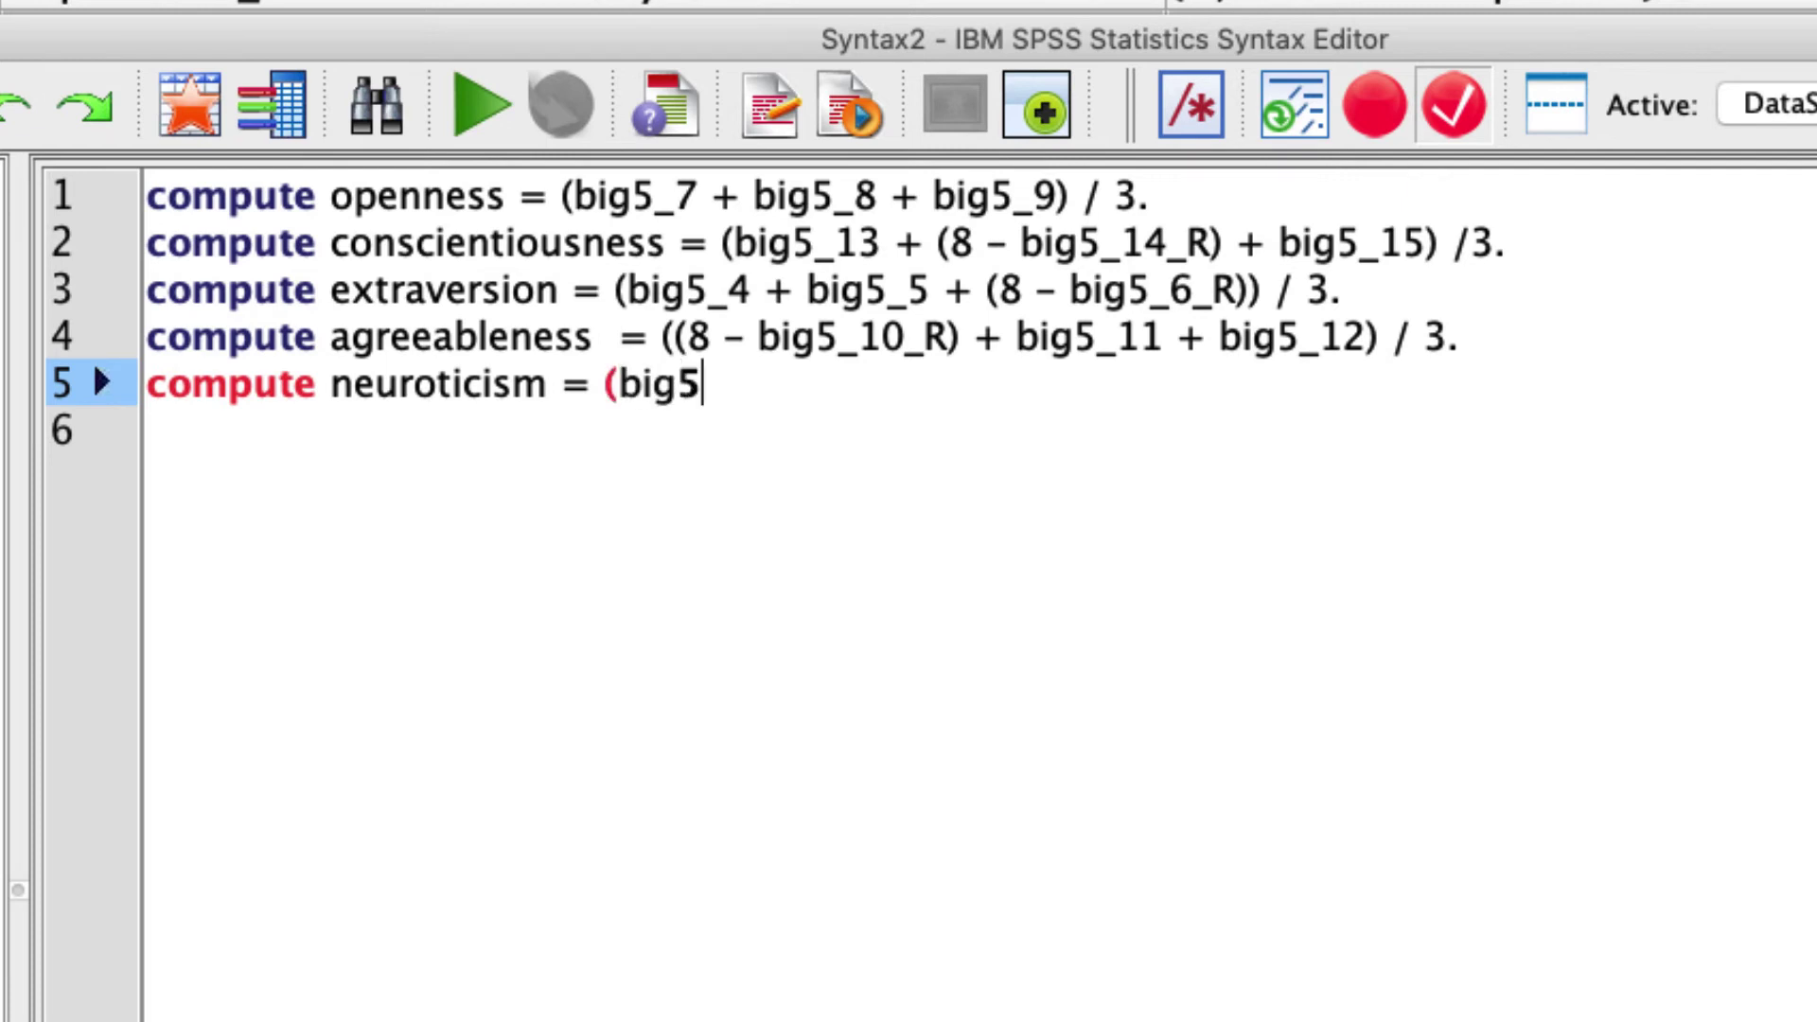
pyautogui.write('_1 + ')
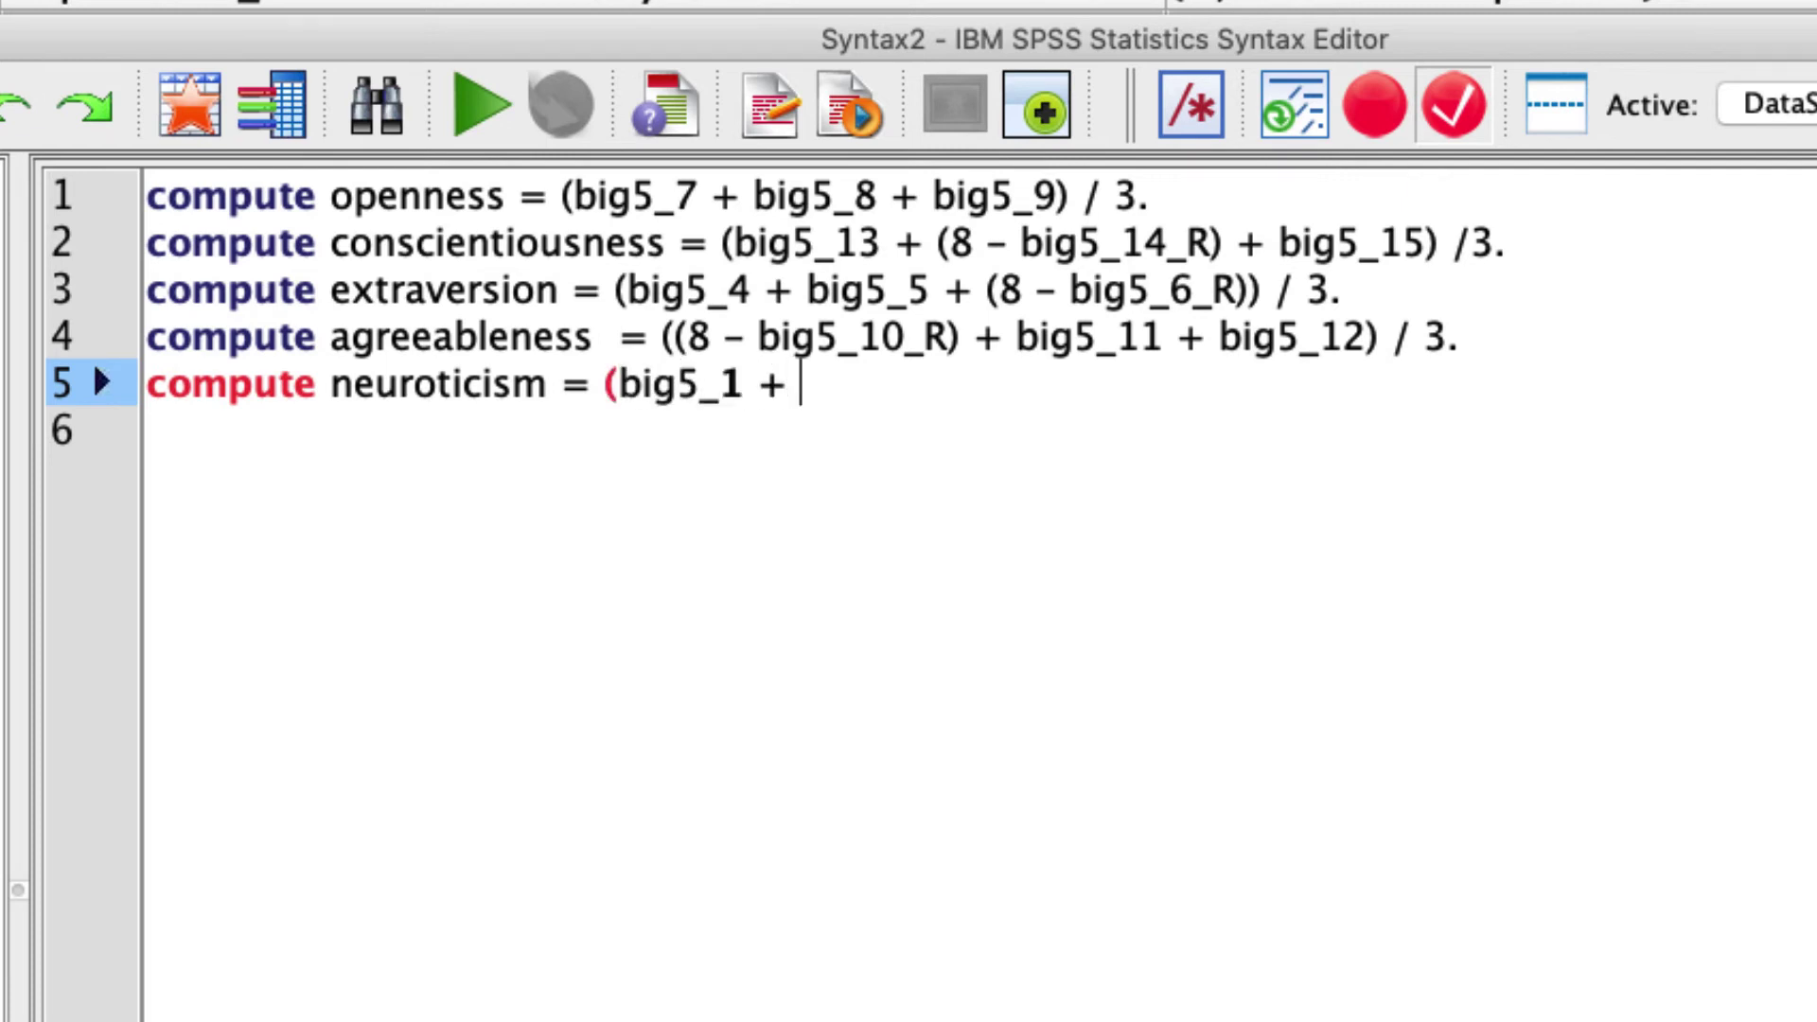
pyautogui.write('big')
pyautogui.write('5')
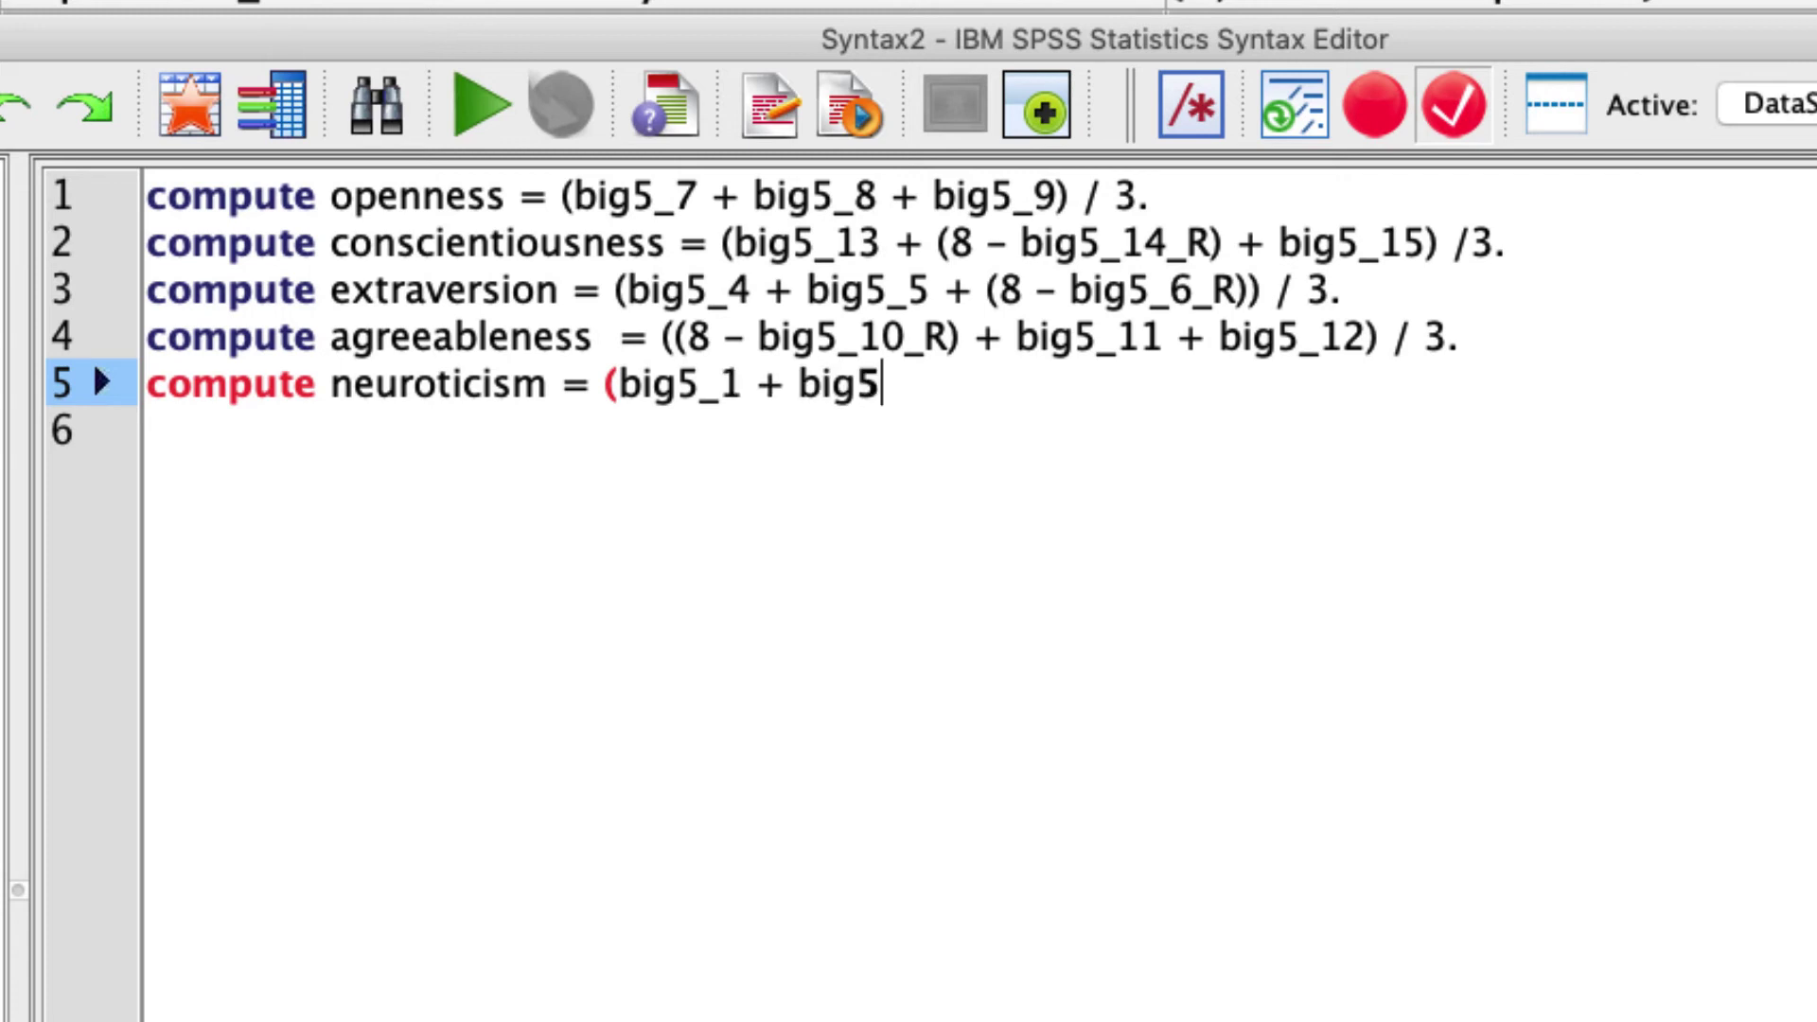
pyautogui.write('_2 + (8')
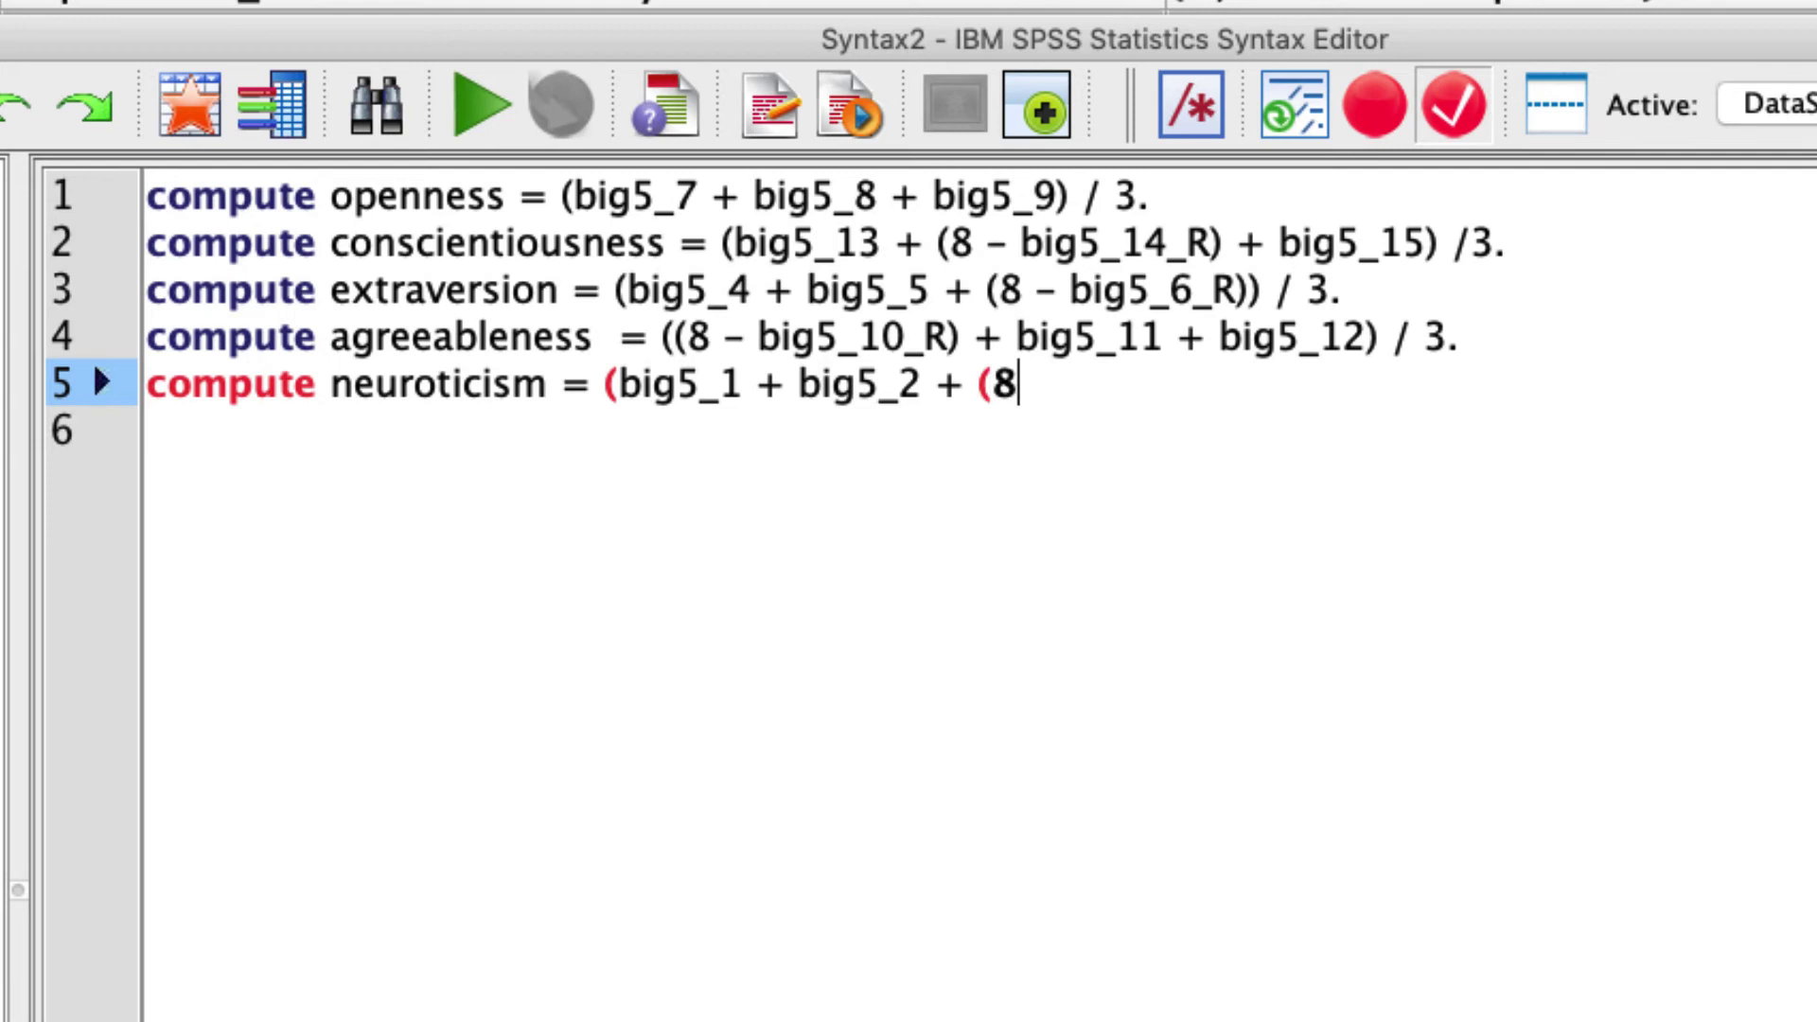
pyautogui.write('-big')
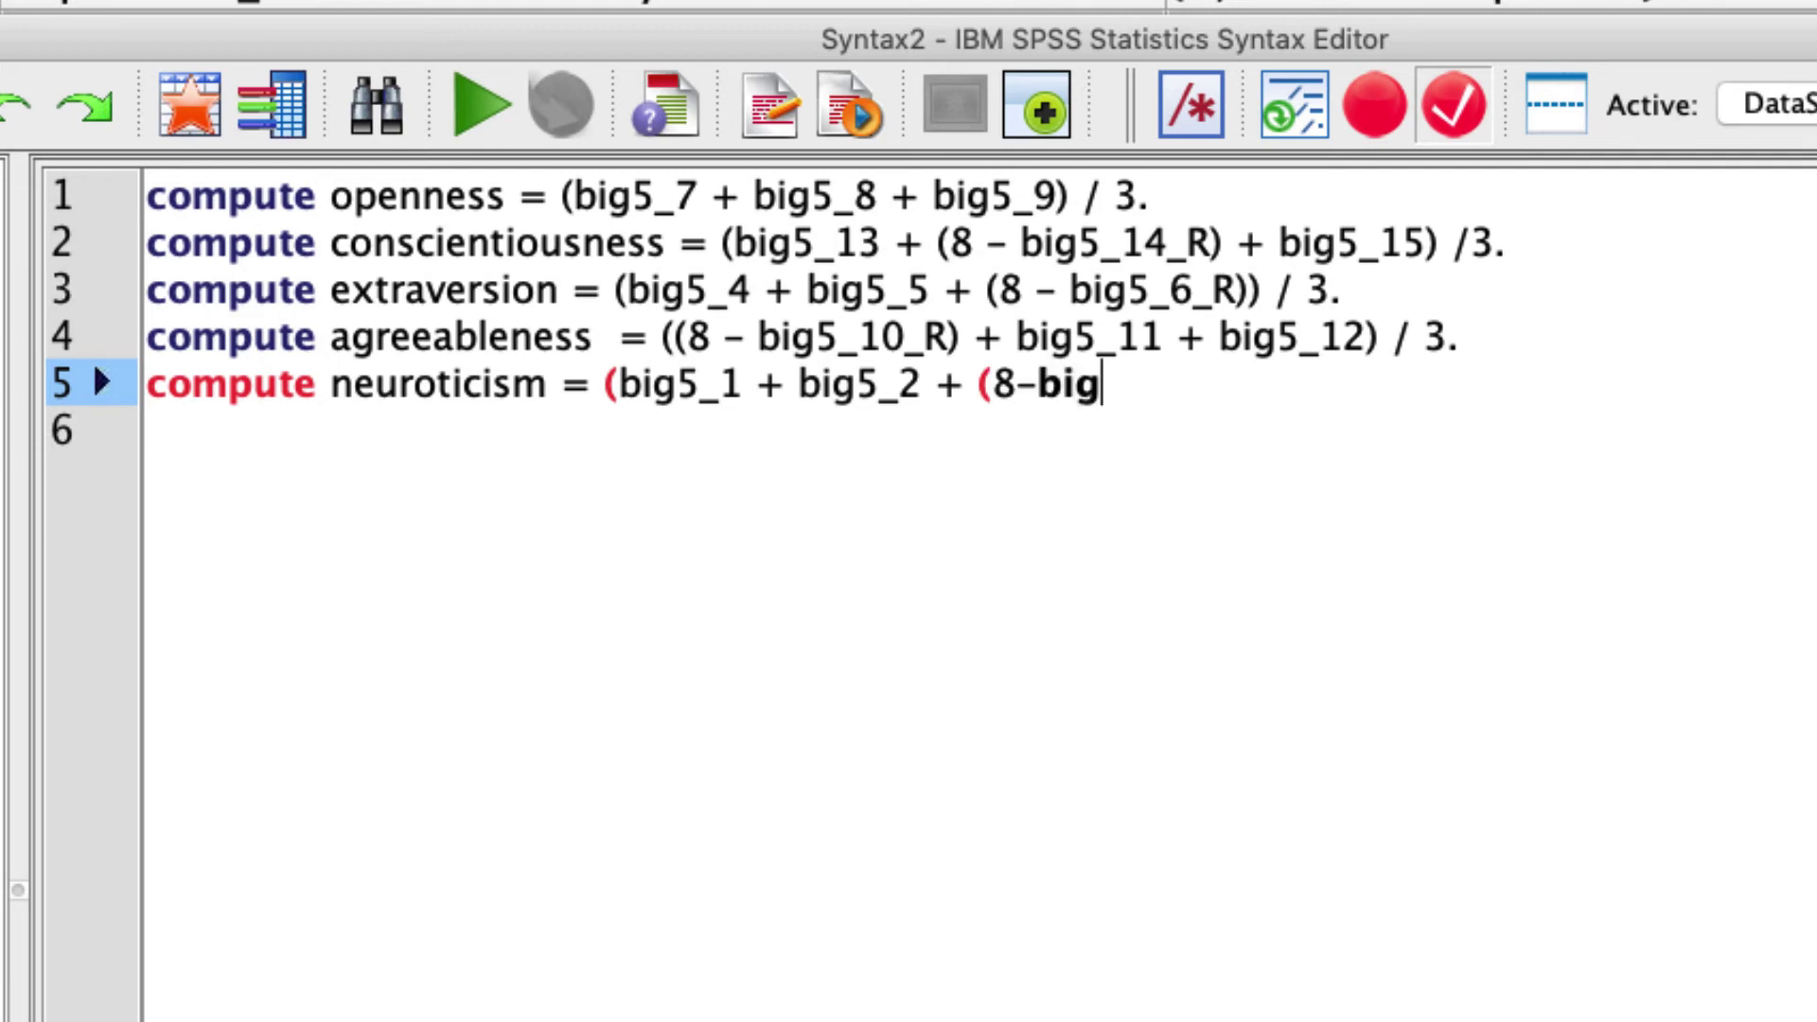
pyautogui.write('5_3')
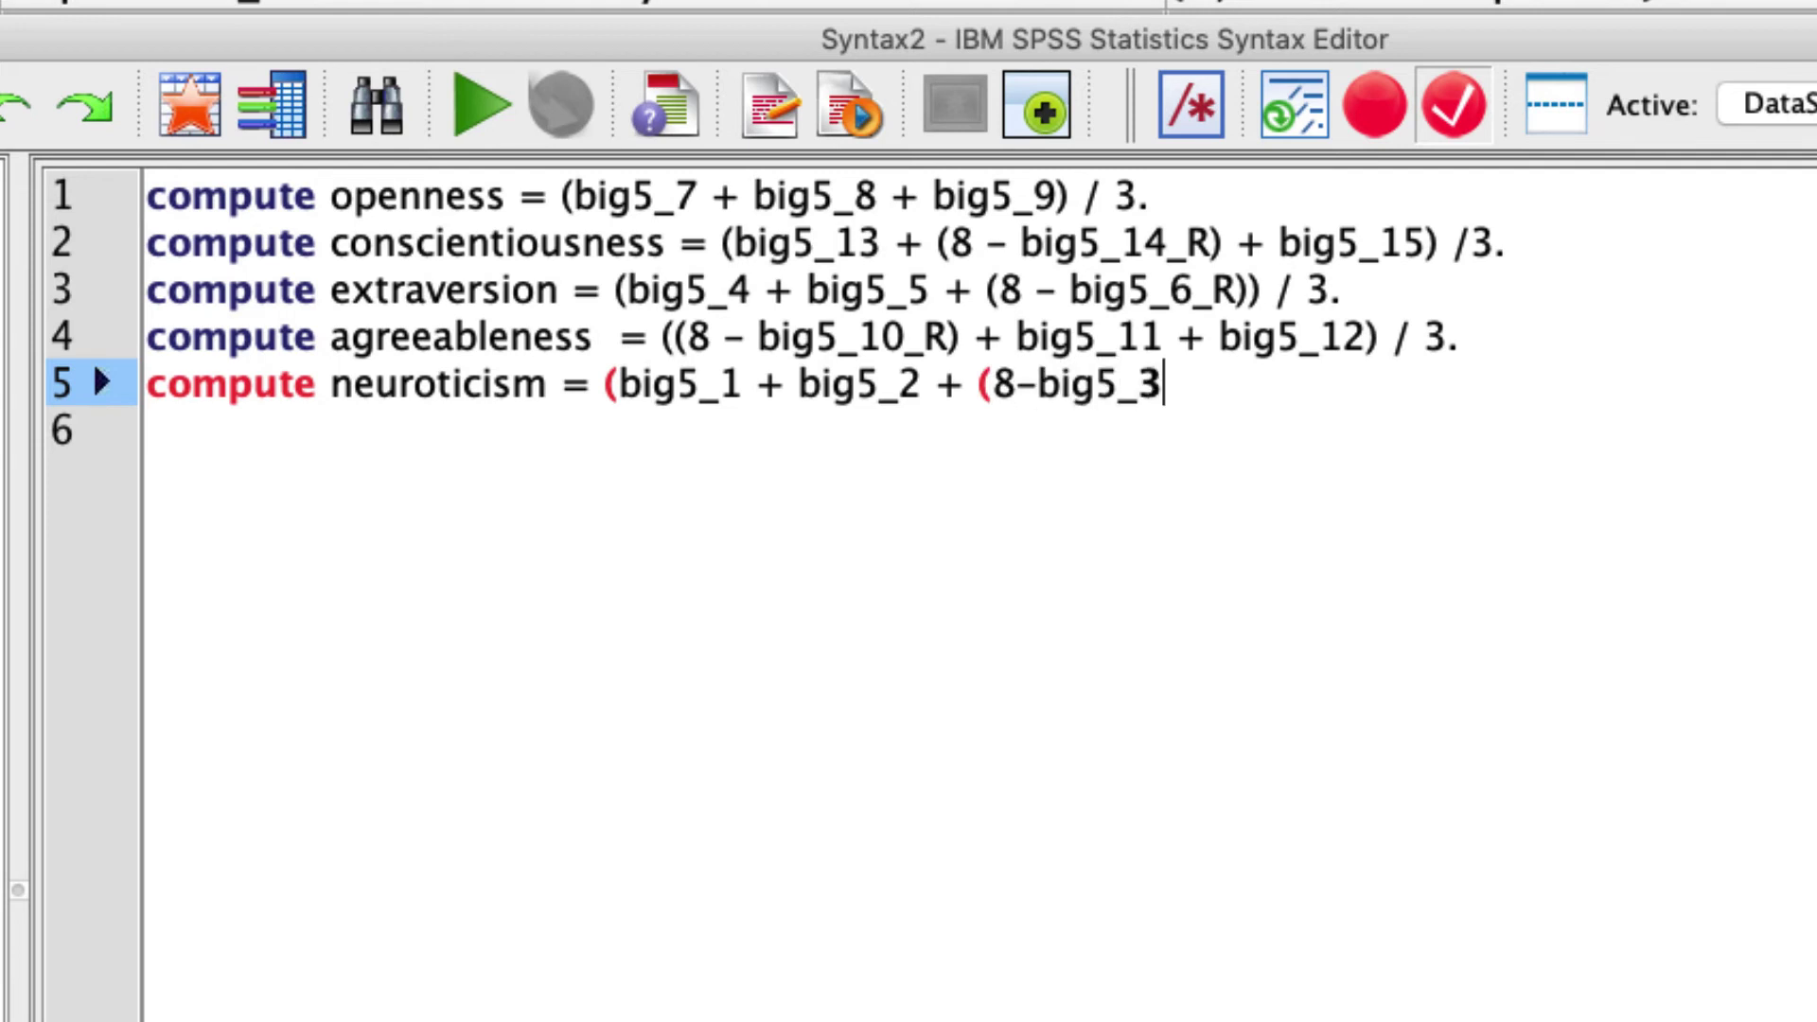
pyautogui.write('_R)) / 3.')
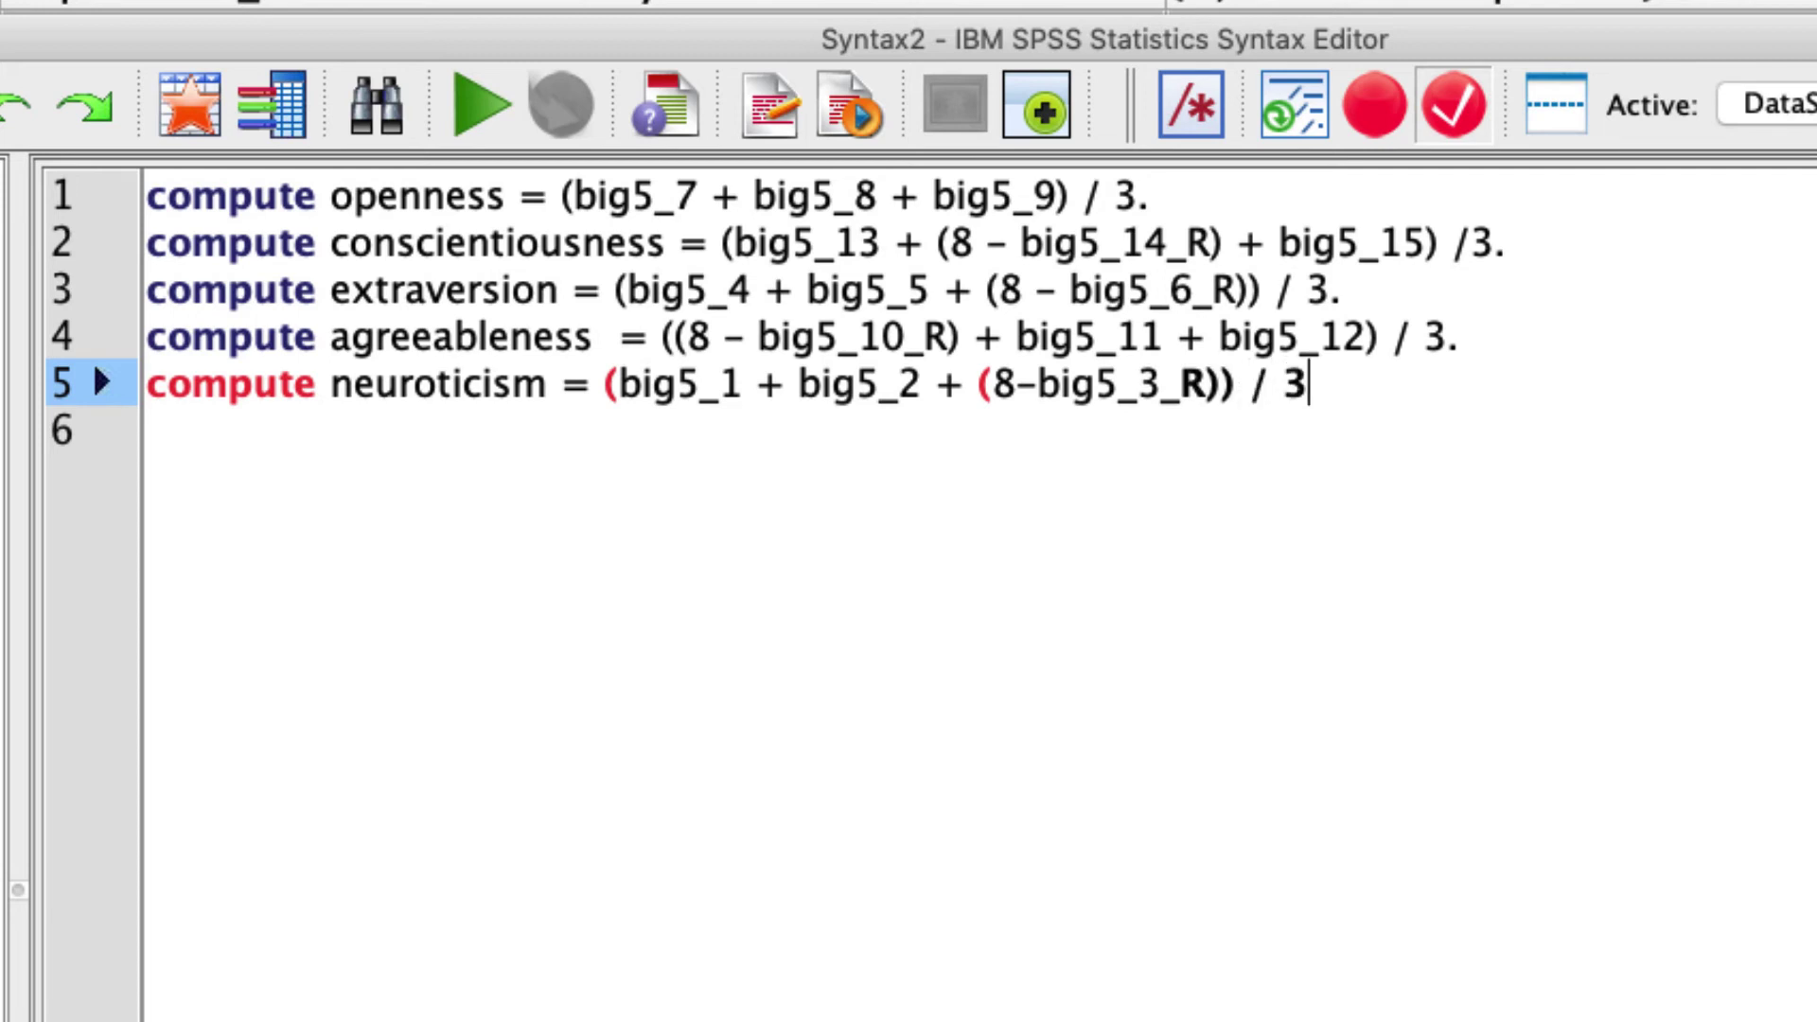
# Put an execute. command on line 6, below the neuroticism formula.
pyautogui.press('Return')
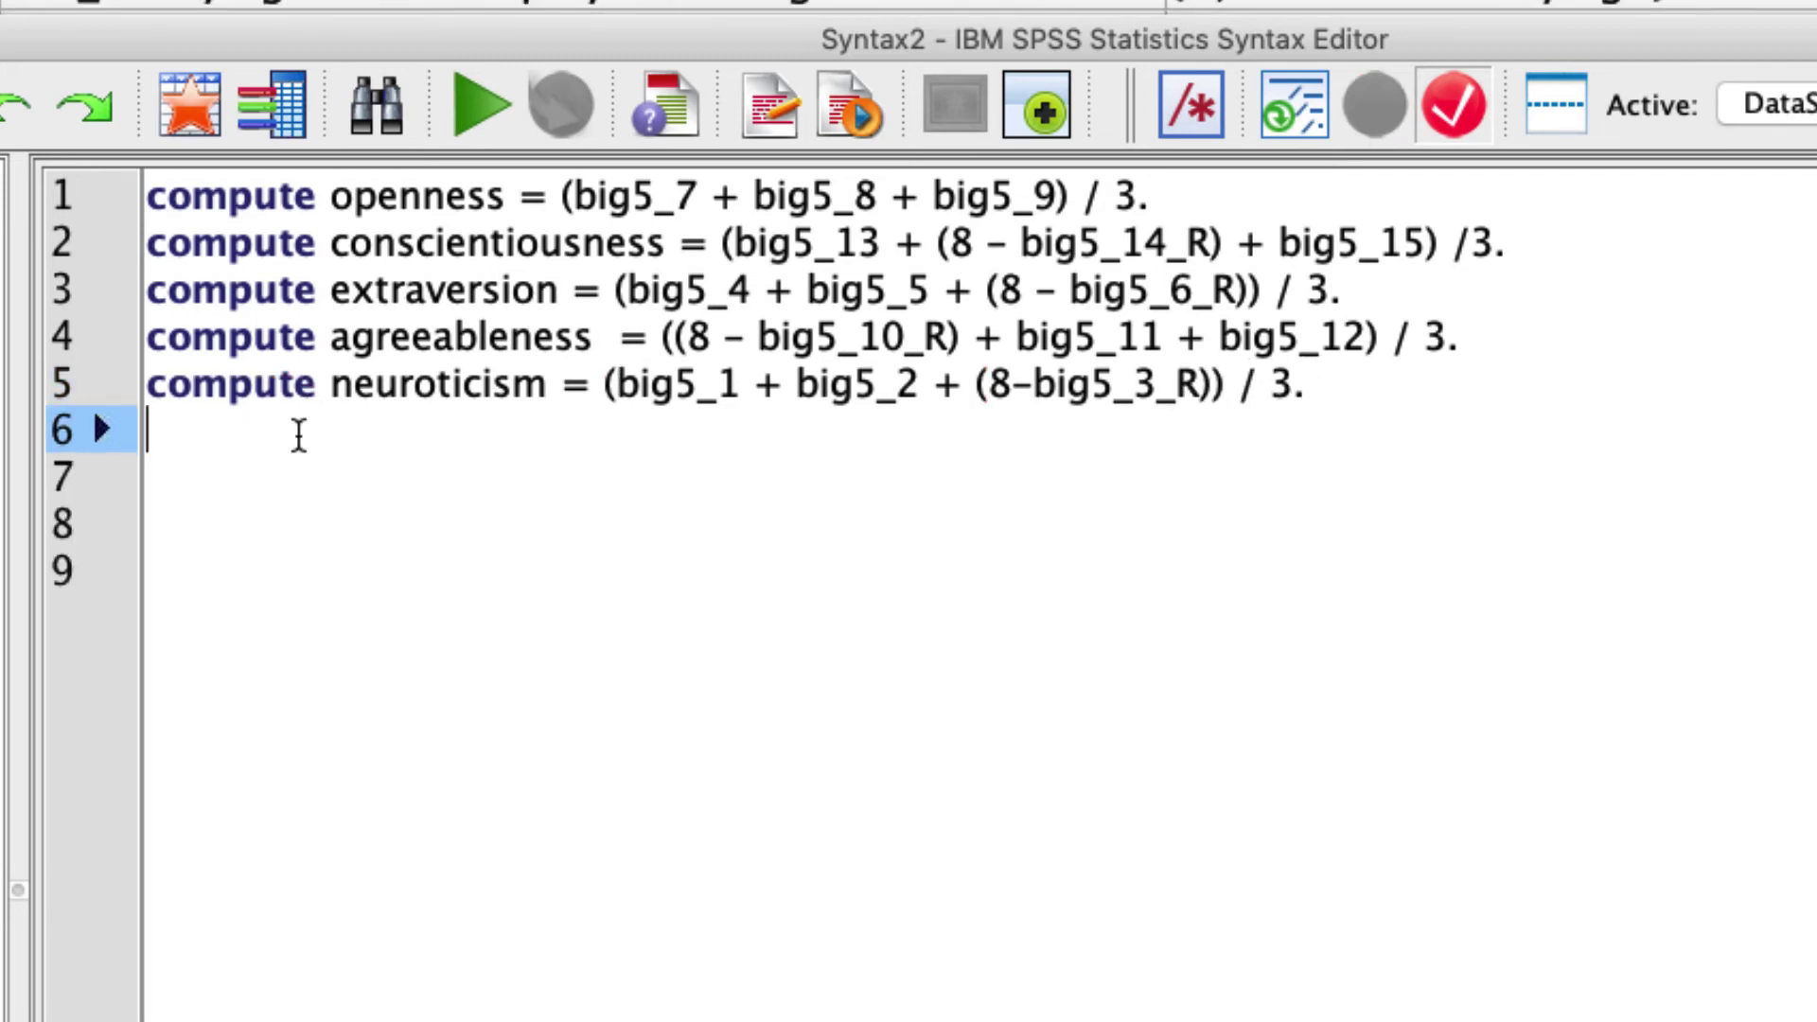
pyautogui.write('execute')
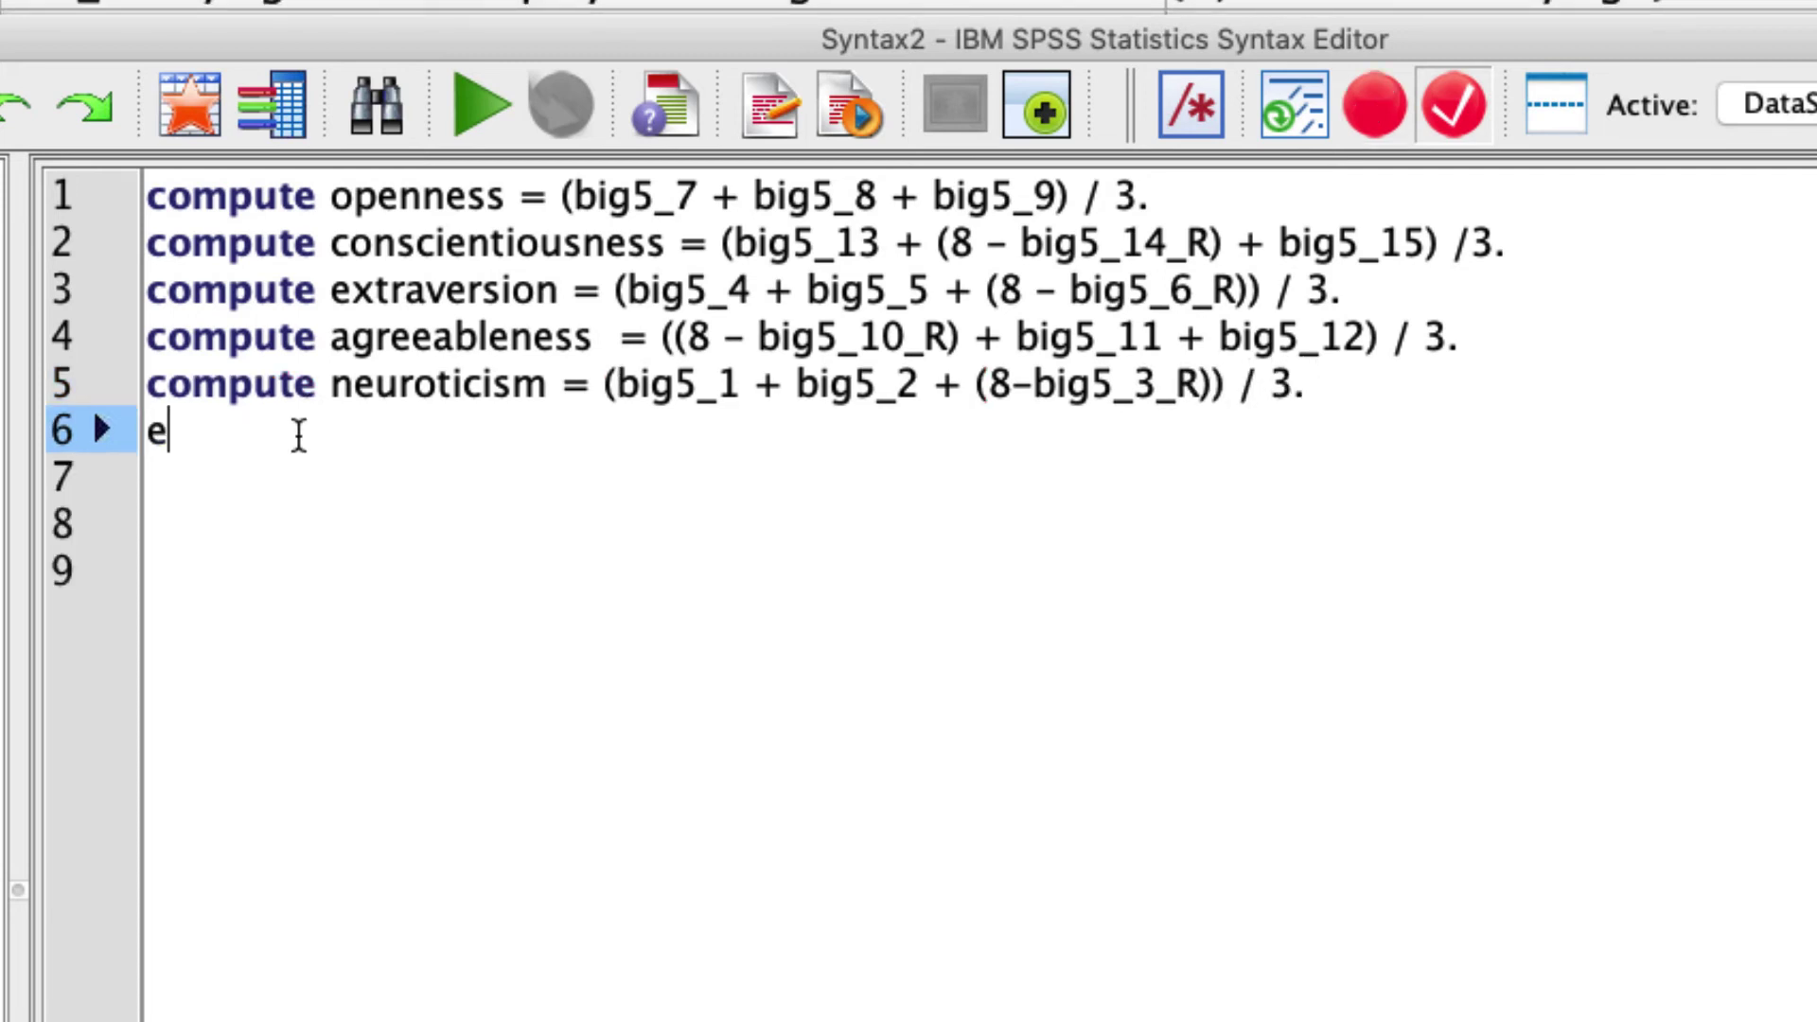
pyautogui.write('.')
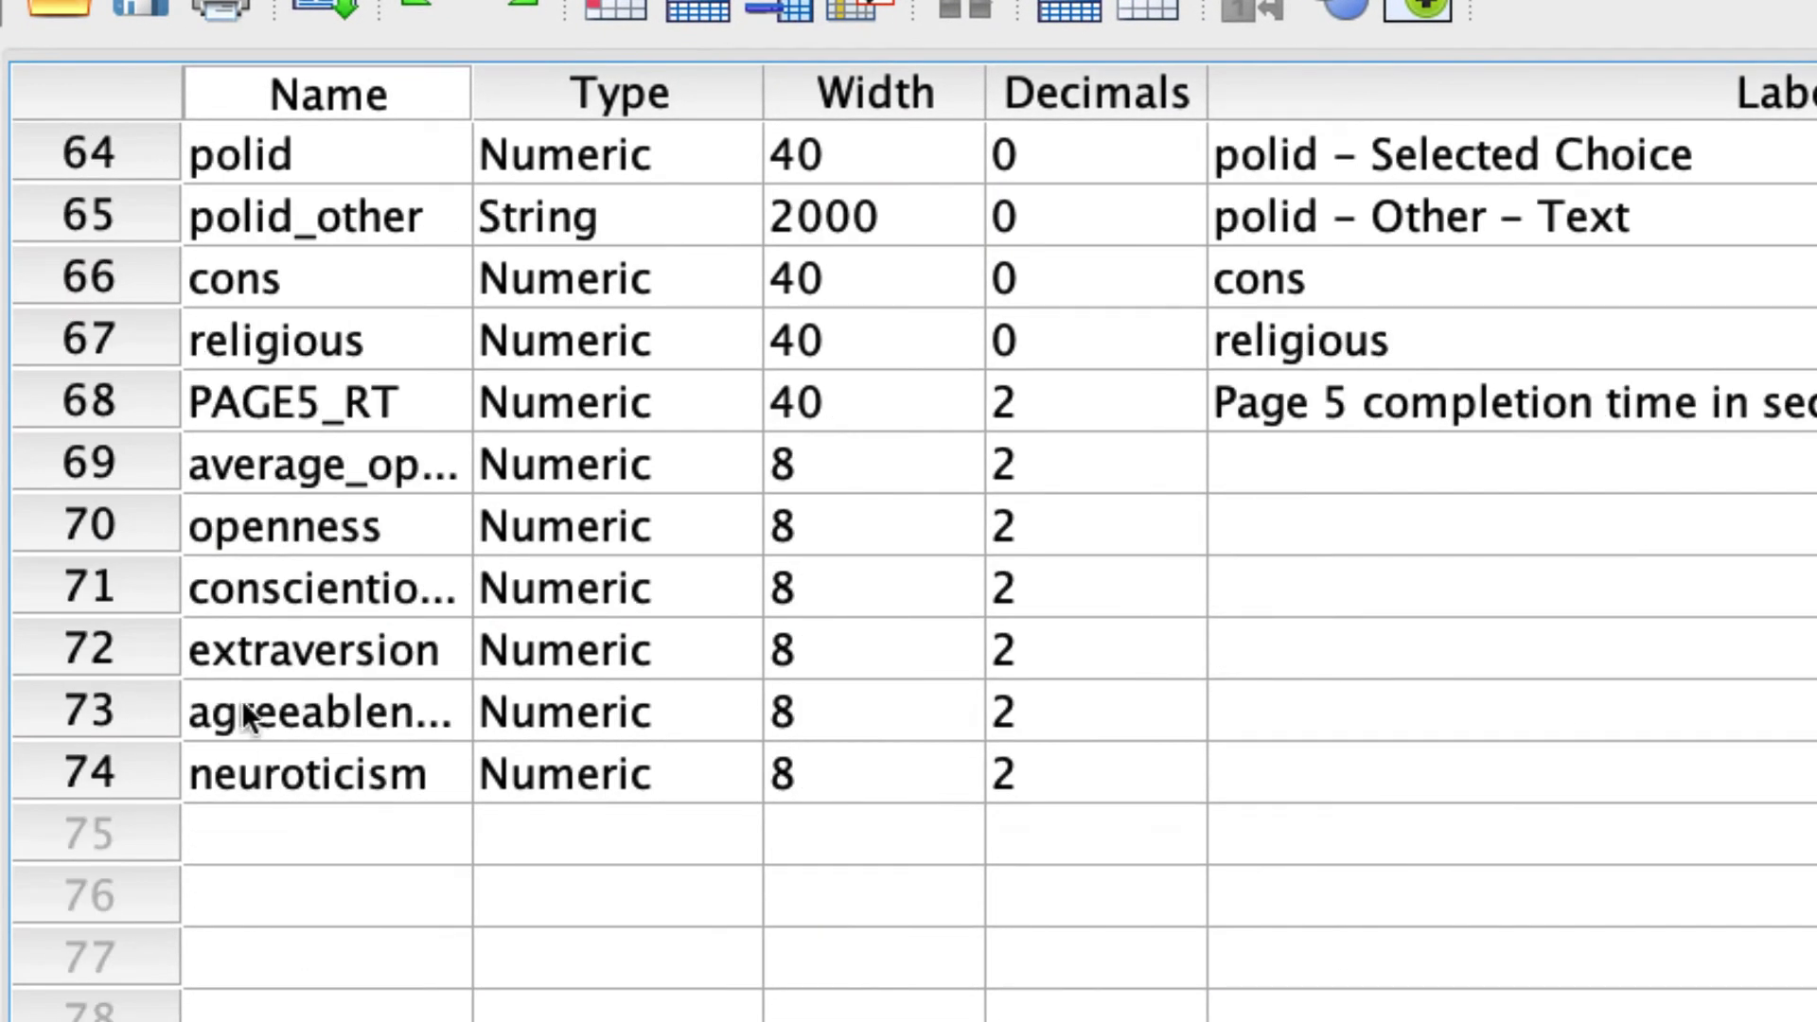
# Switch to Data View to see the computed scores, e.g. row 1 openness 5.33, conscientiousness 5.67.
pyautogui.doubleClick(123, 725)
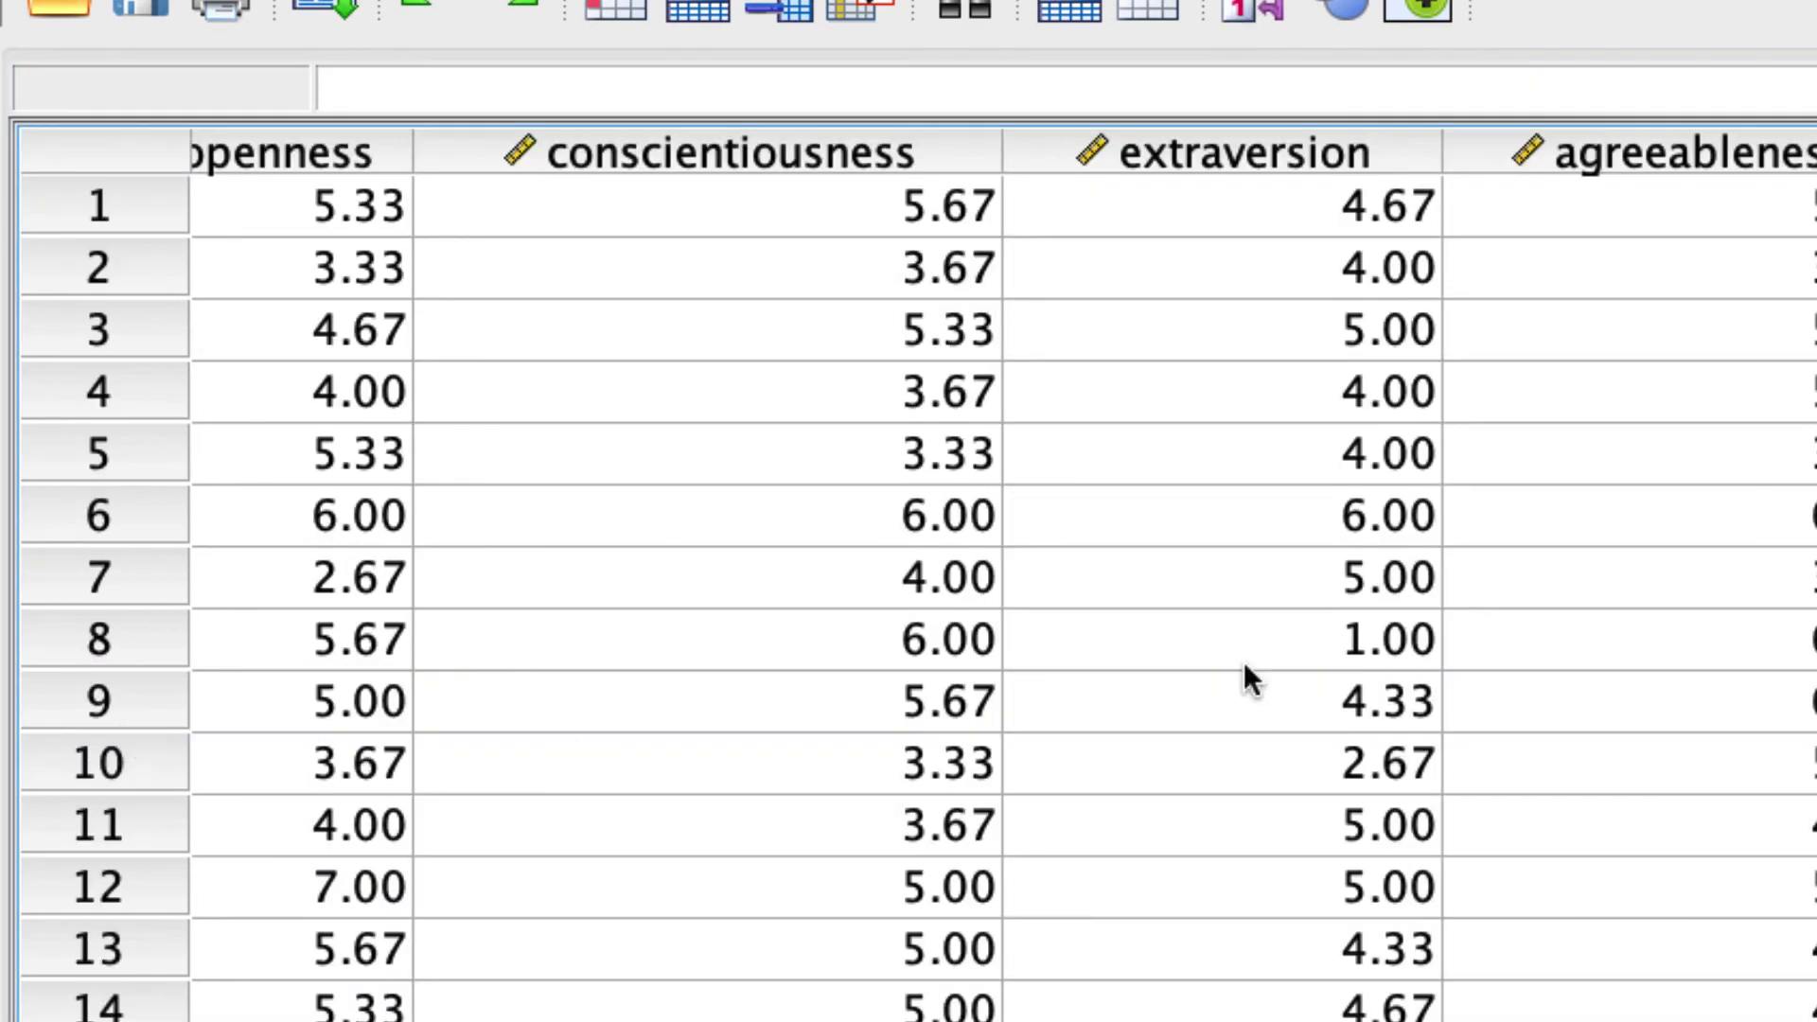